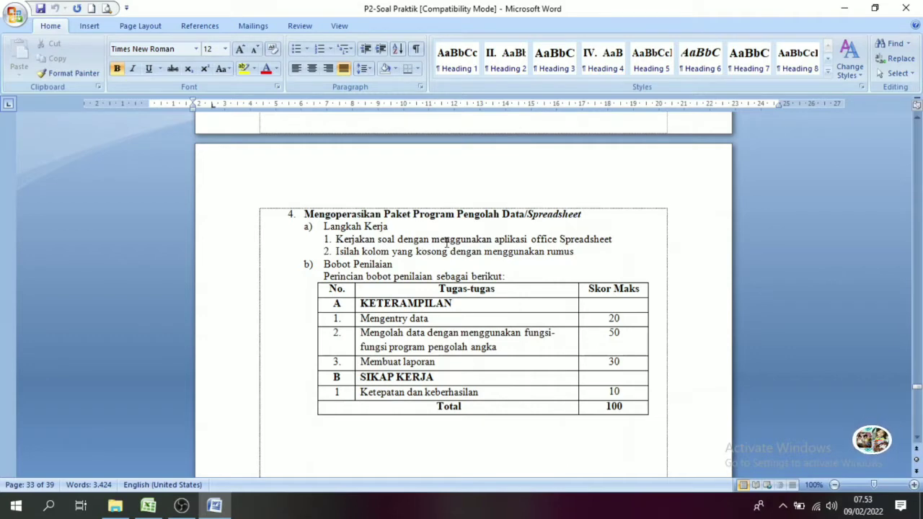
Scroll the Word exercise past the task description and scoring table to the TABEL BANTU price list.
left_click(344, 240)
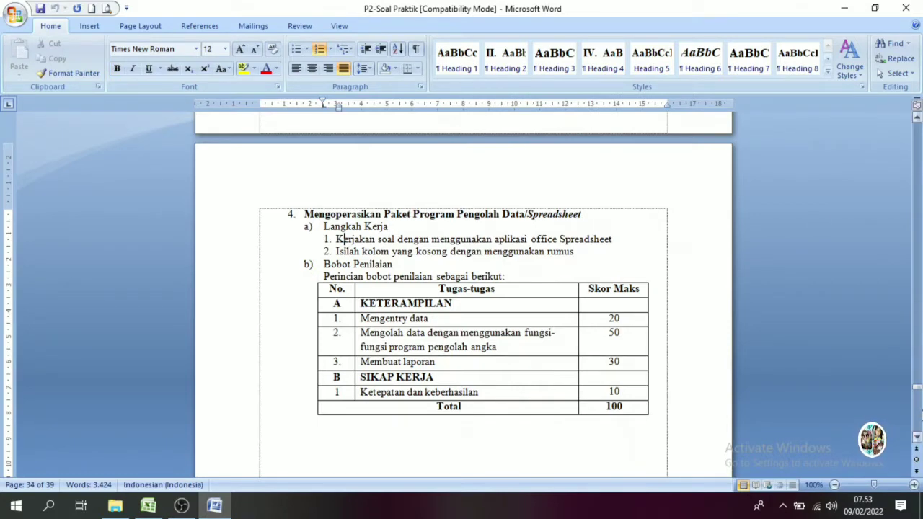
left_click(917, 436)
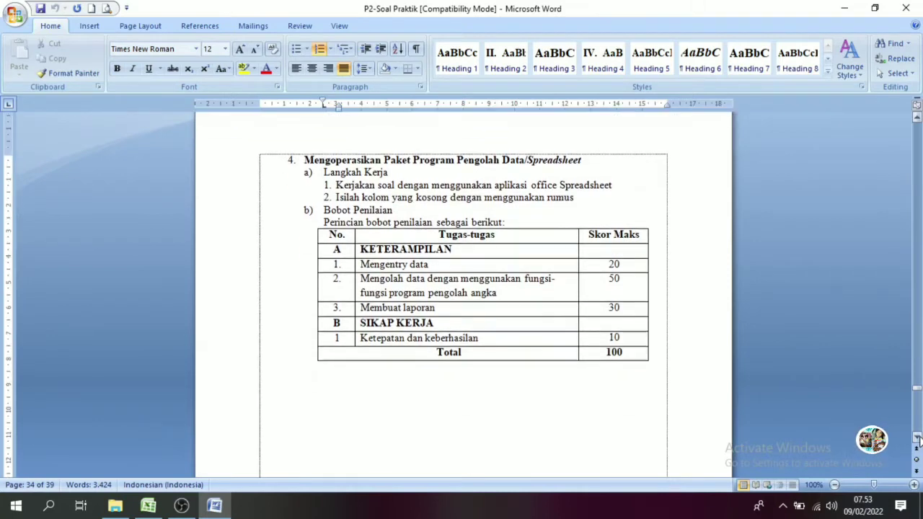
left_click(916, 437)
left_click(916, 437)
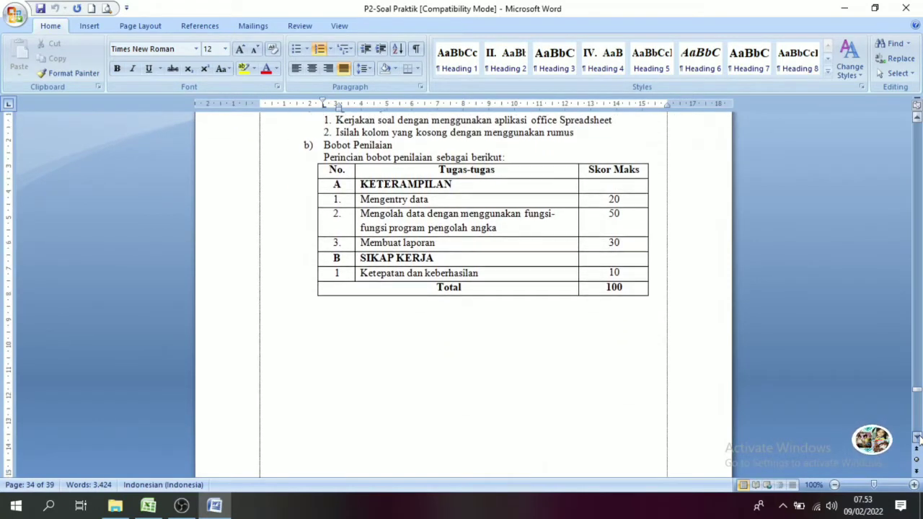
left_click(917, 437)
left_click(917, 437)
left_click(916, 437)
left_click(917, 438)
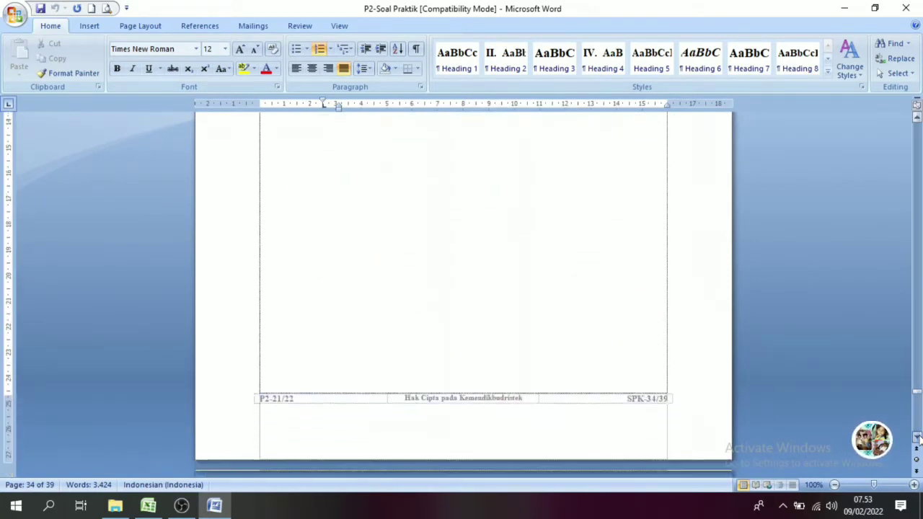
left_click(917, 437)
left_click(917, 438)
left_click(916, 437)
Select the Soal Kasus line and look over the TABEL BANTU envelope codes, prices and stock.
left_click(916, 437)
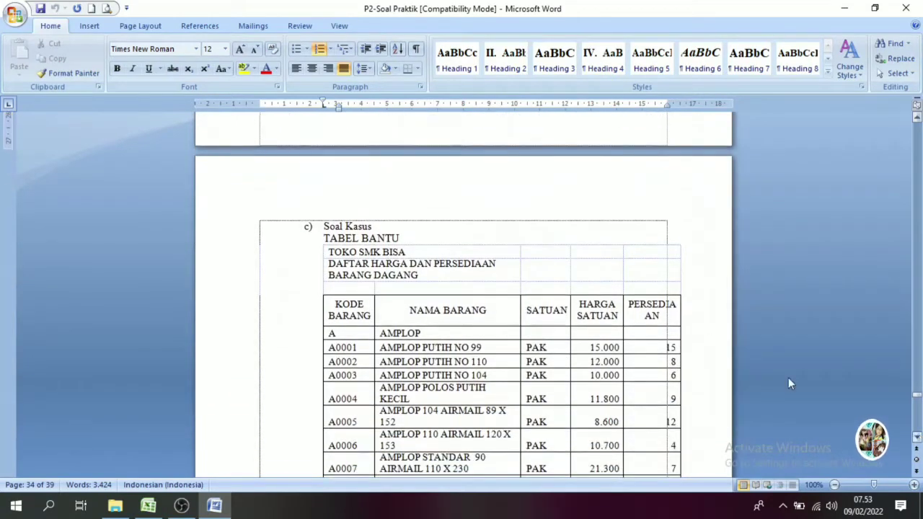
left_click(224, 231)
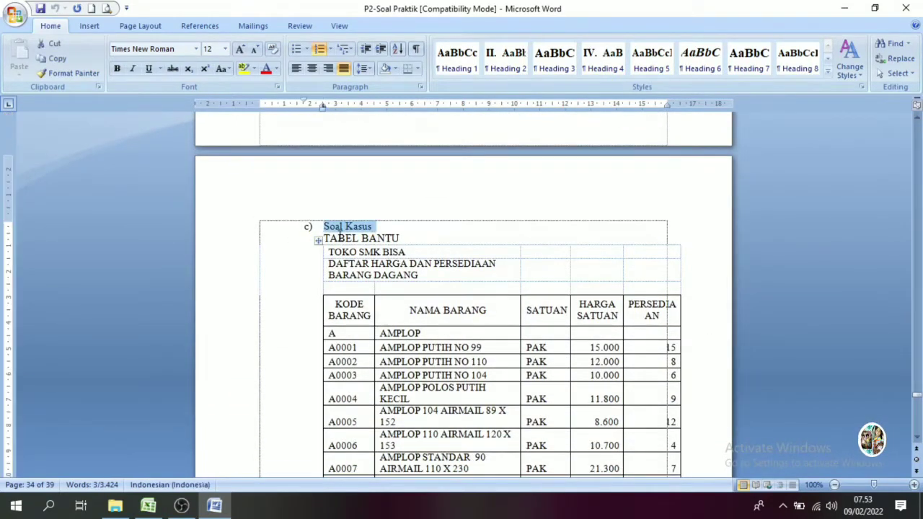
left_click_drag(308, 238, 472, 243)
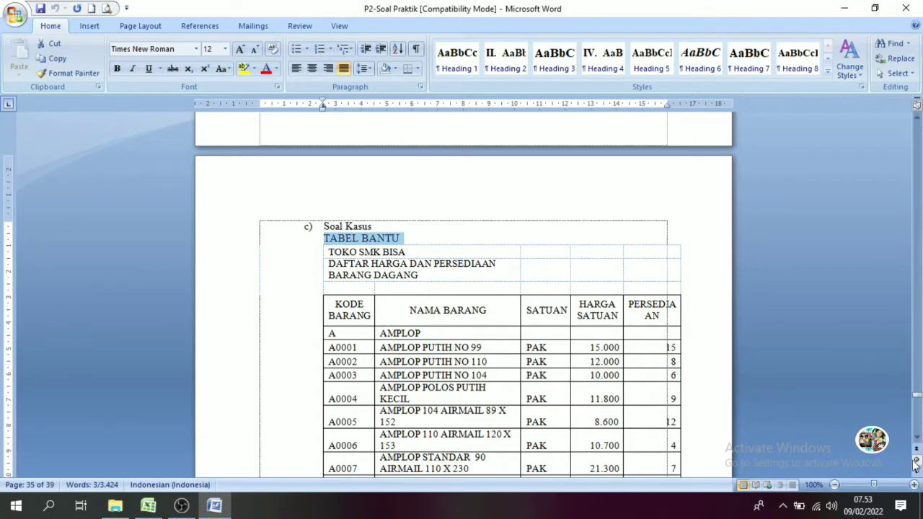
left_click(917, 437)
left_click(916, 437)
left_click(917, 437)
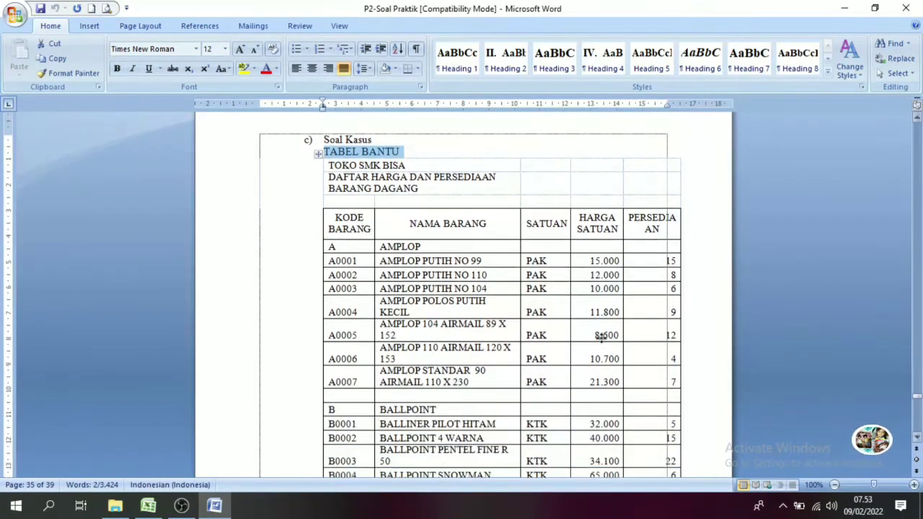
left_click(490, 277)
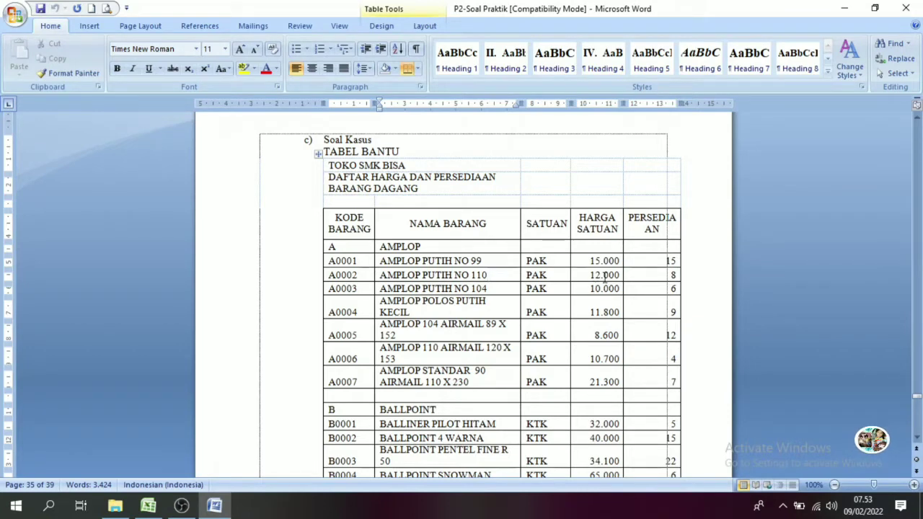
left_click(667, 261)
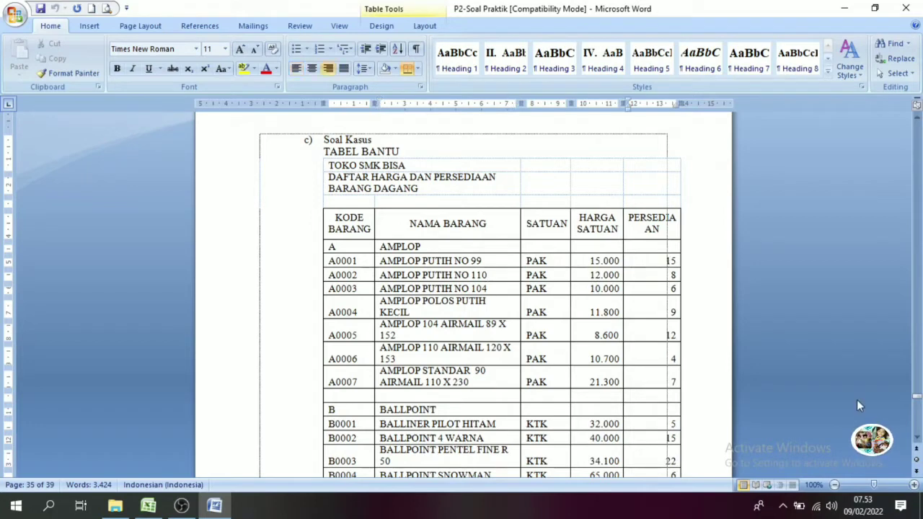
Scroll past the helper table down to the FORMAT ISIAN Soal 1 sales table.
scroll(918, 437, "down", 2)
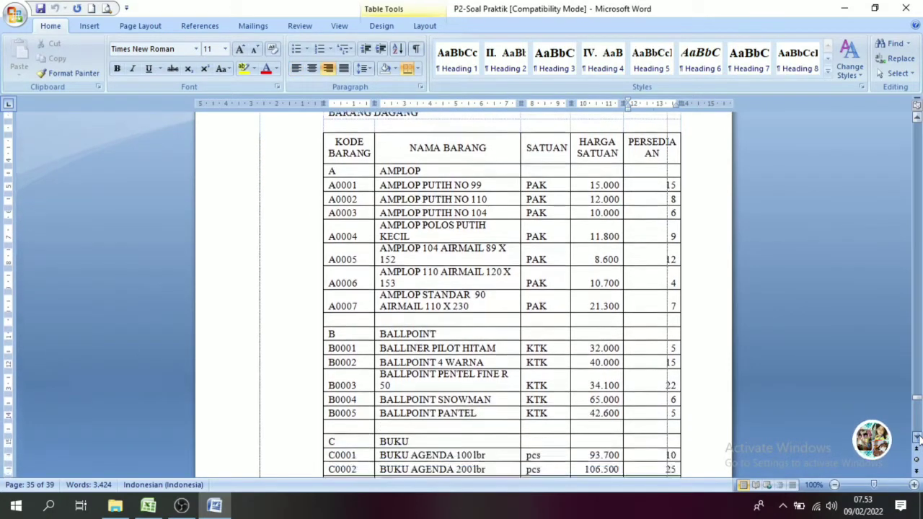
scroll(917, 437, "down", 2)
scroll(918, 437, "down", 2)
scroll(917, 437, "down", 2)
scroll(917, 437, "down", 2)
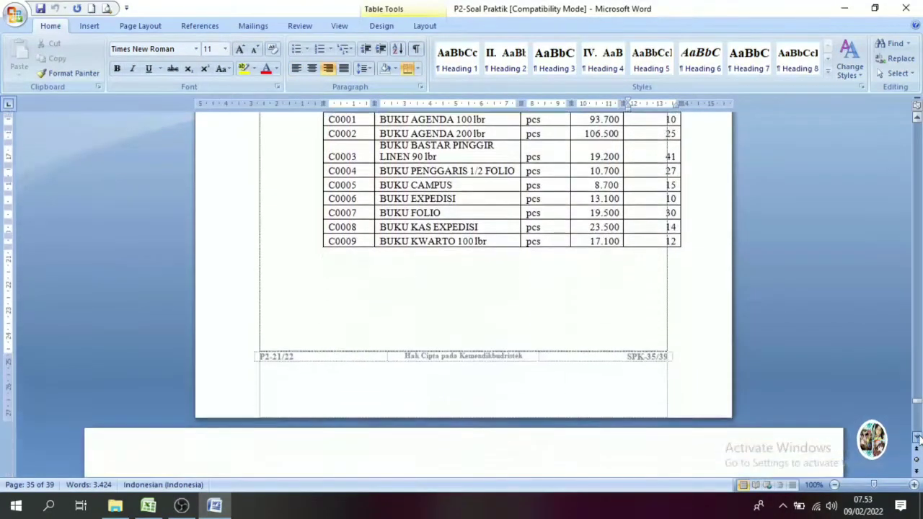
scroll(918, 437, "down", 2)
scroll(918, 437, "down", 2)
scroll(917, 437, "down", 2)
Click through the FORMAT ISIAN, Soal 1 and BULAN OKTOBER 2021 heading lines.
scroll(918, 437, "down", 2)
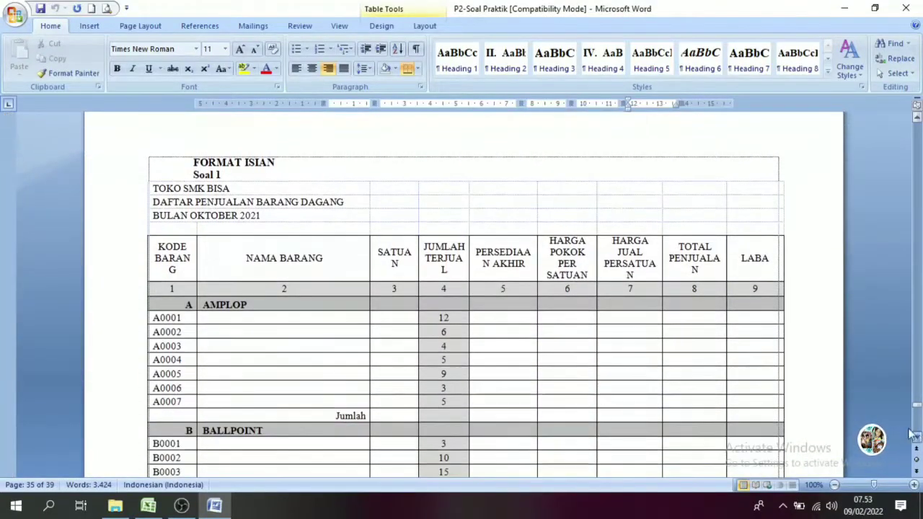
left_click(120, 160)
left_click(112, 178)
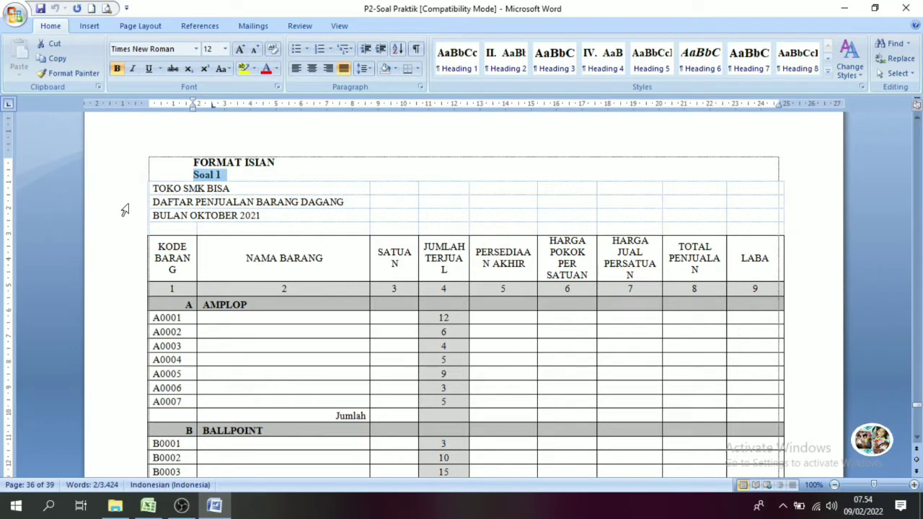
mouse_move(210, 203)
left_click(403, 213)
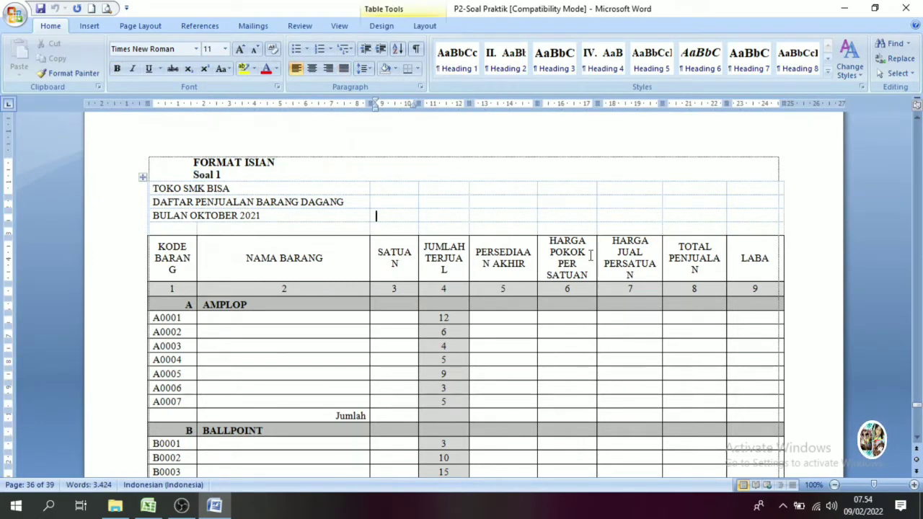
Glance back up at the TABEL BANTU list, then return to the first AMPLOP rows.
left_click(921, 198)
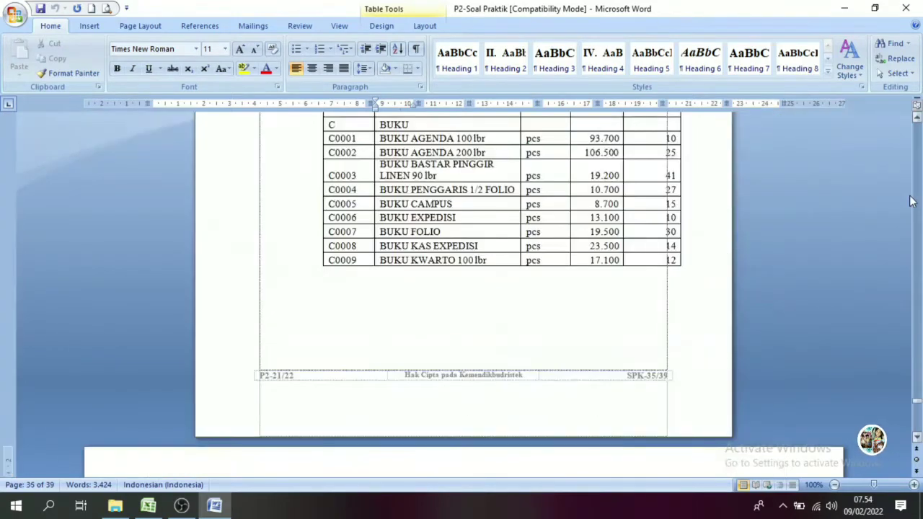
left_click(920, 217)
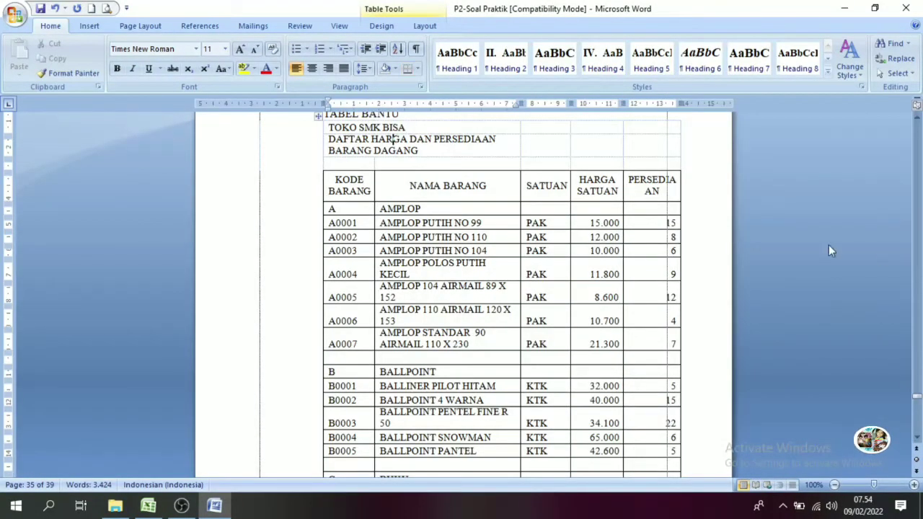
left_click(919, 426)
left_click(919, 426)
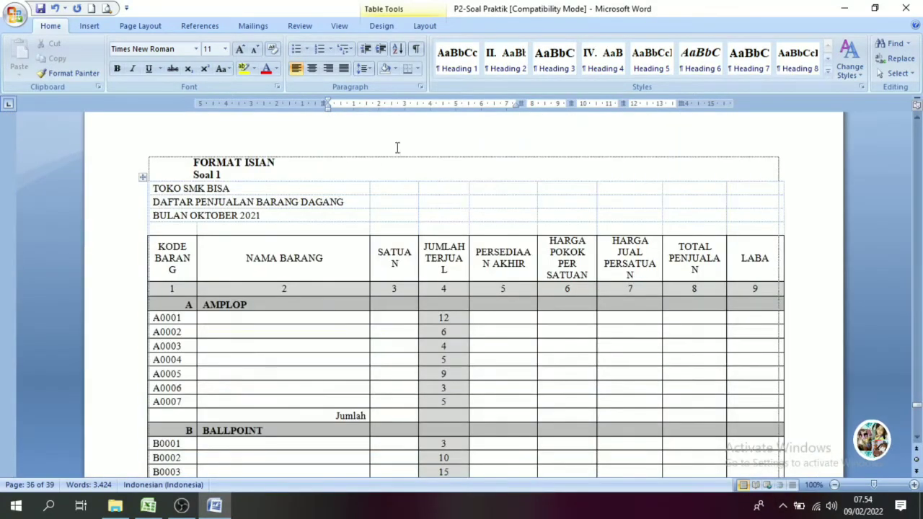
left_click(277, 334)
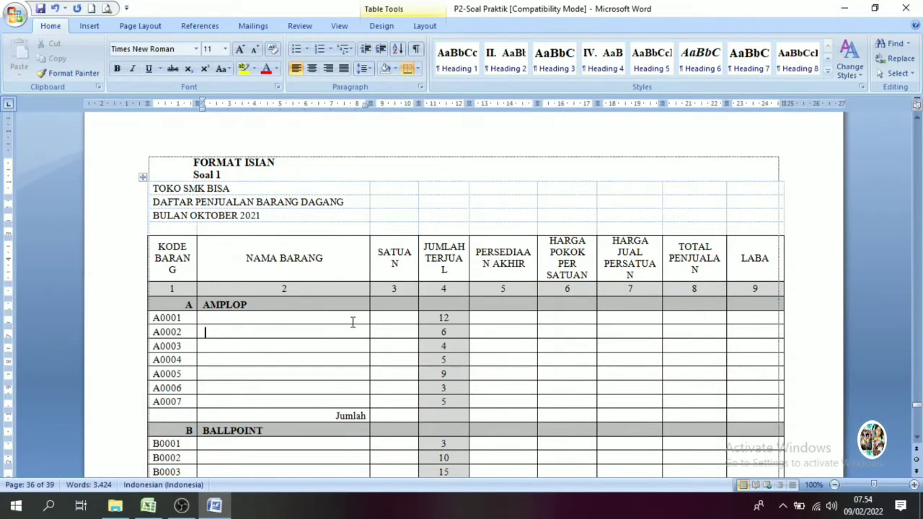
left_click(401, 318)
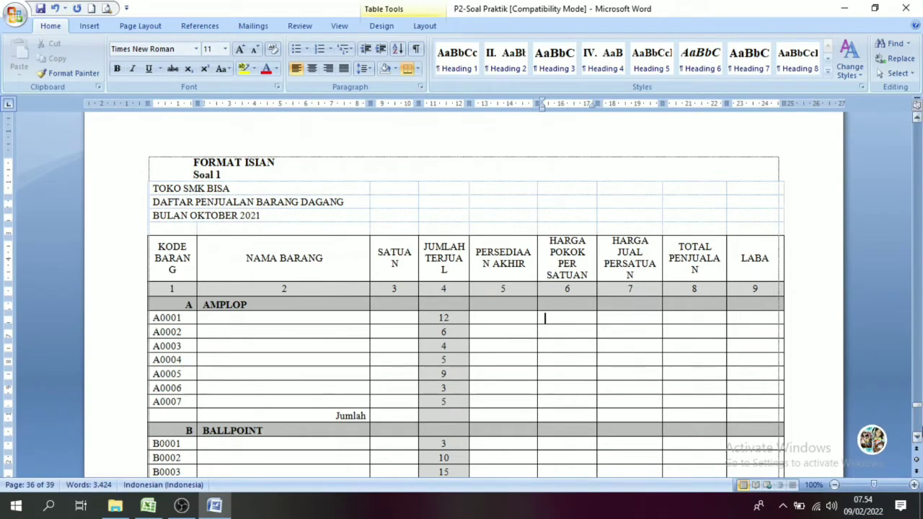
Scroll down through the sales table rows to the Pertanyaan instructions.
left_click(917, 441)
left_click(917, 442)
left_click(917, 441)
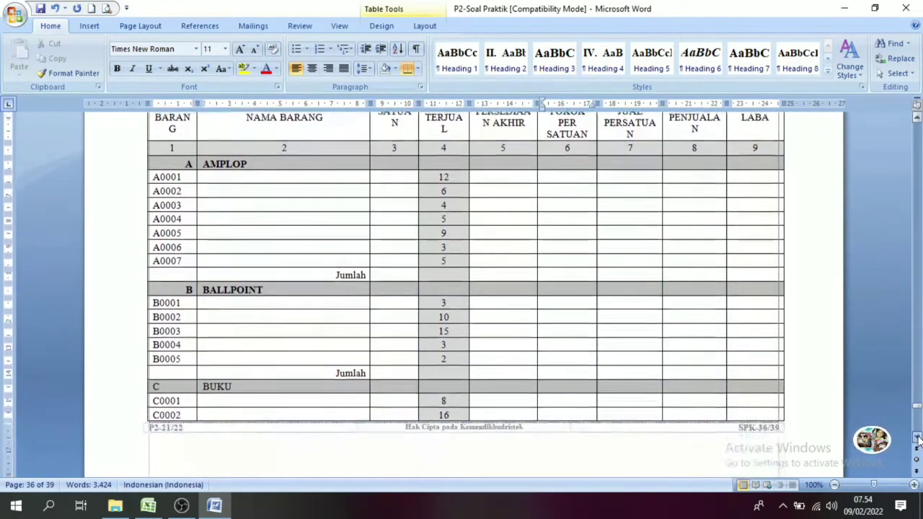
left_click(918, 441)
left_click(917, 442)
left_click(917, 441)
Scroll back up from the questions to the FORMAT ISIAN table header.
left_click(918, 441)
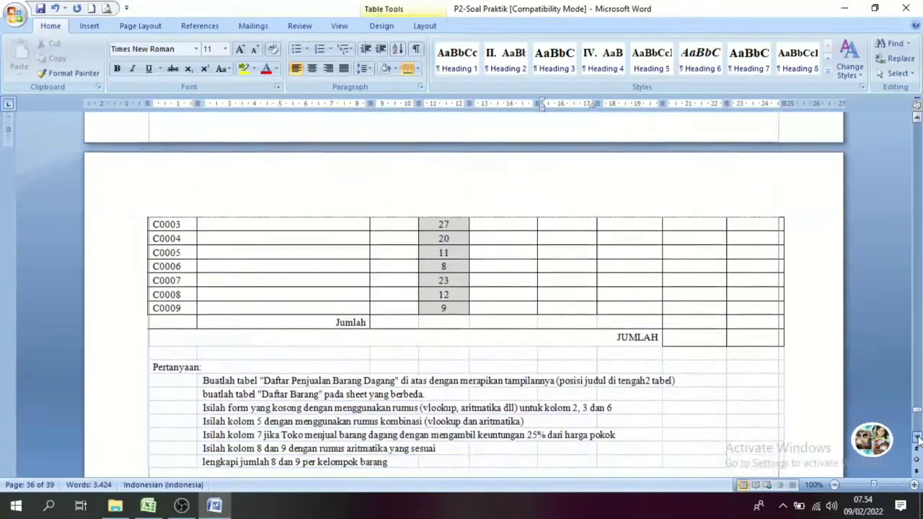
left_click(917, 441)
mouse_move(281, 407)
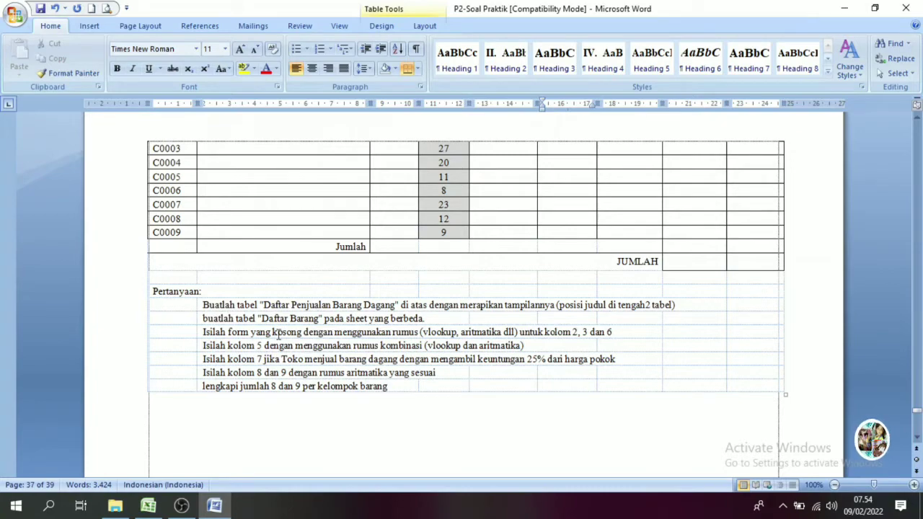
left_click(920, 171)
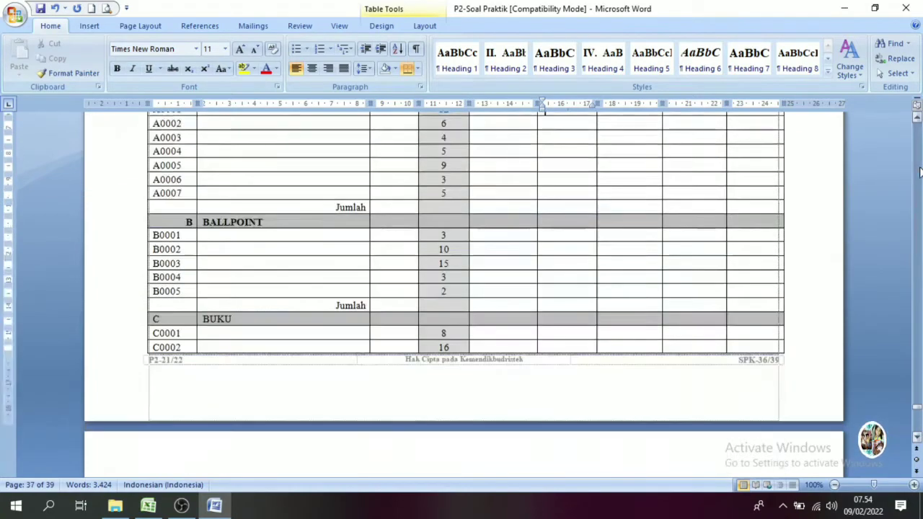
left_click(920, 171)
left_click(920, 431)
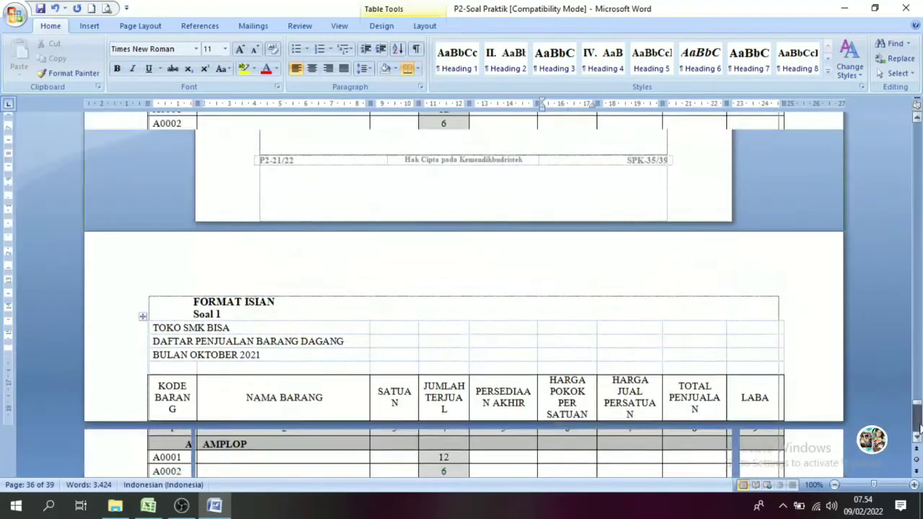
left_click(919, 119)
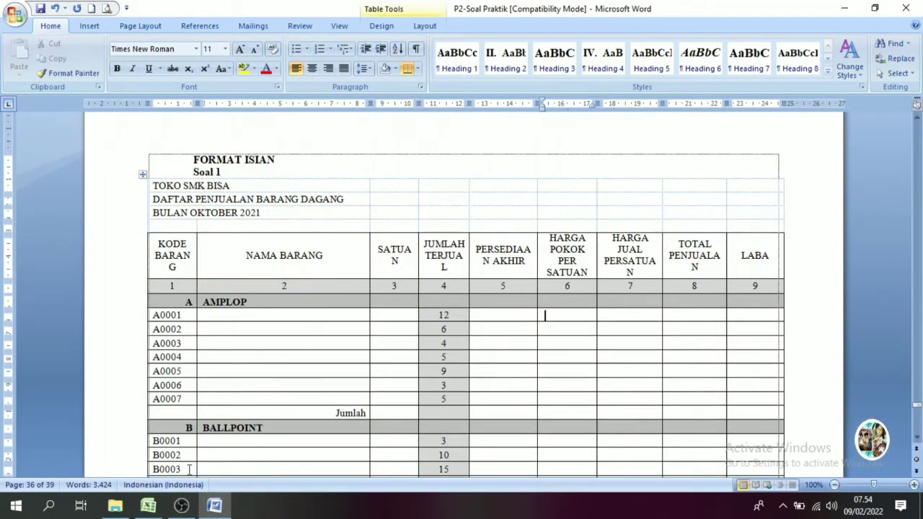
Compare with Excel's Sheet2 TOKO SMK BISA title cell, then return to Word.
left_click(148, 505)
left_click(104, 471)
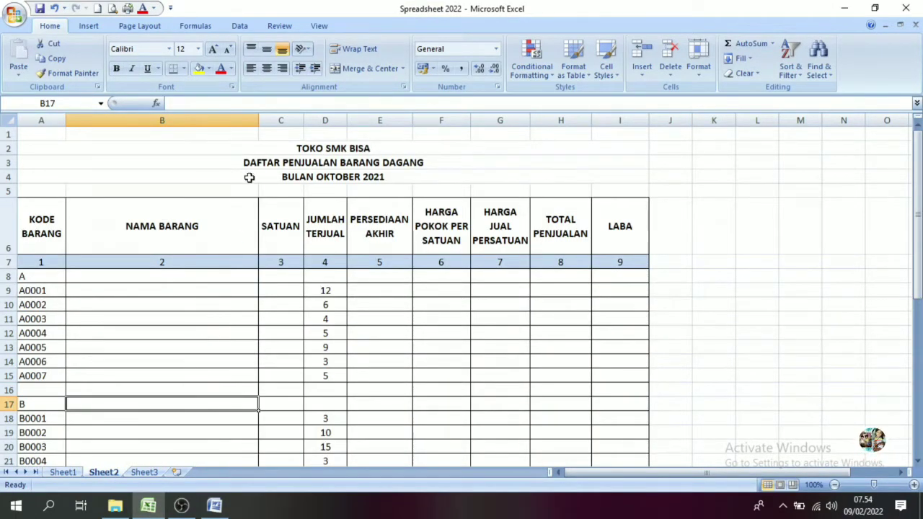
left_click(232, 148)
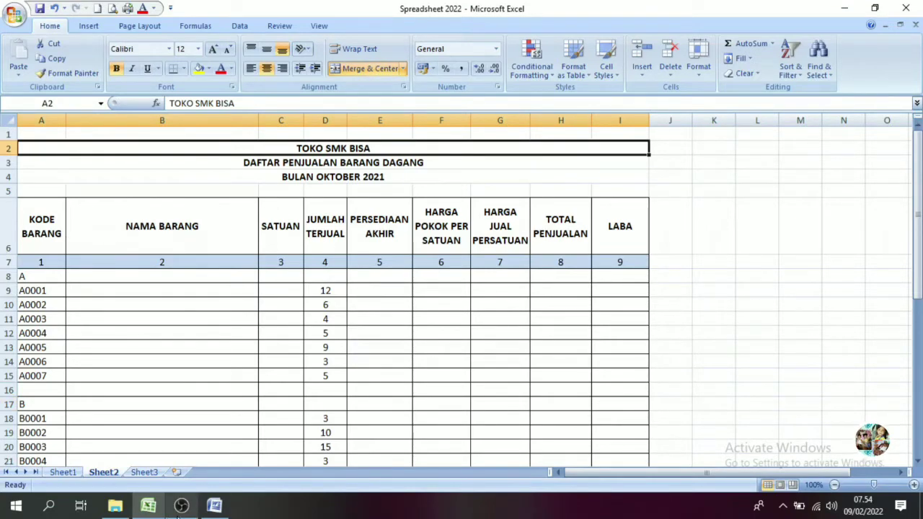
left_click(214, 505)
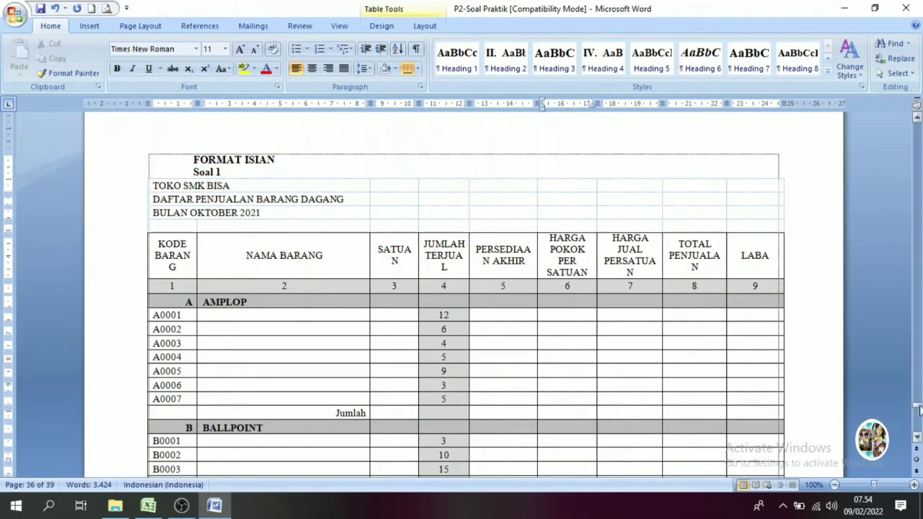
Scroll down to the Pertanyaan list and back up, then bring the Excel workbook forward.
scroll(917, 438, "down", 6)
scroll(457, 291, "down", 3)
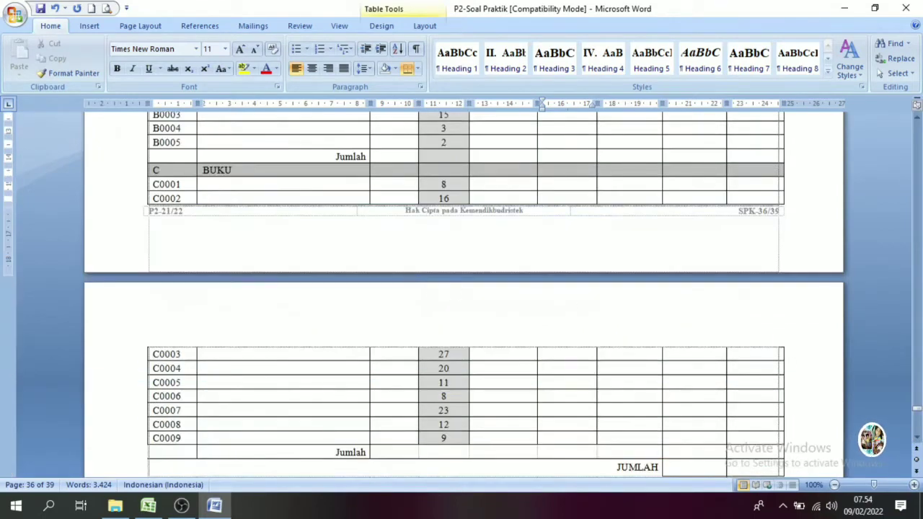
scroll(909, 433, "down", 1)
scroll(865, 418, "down", 8)
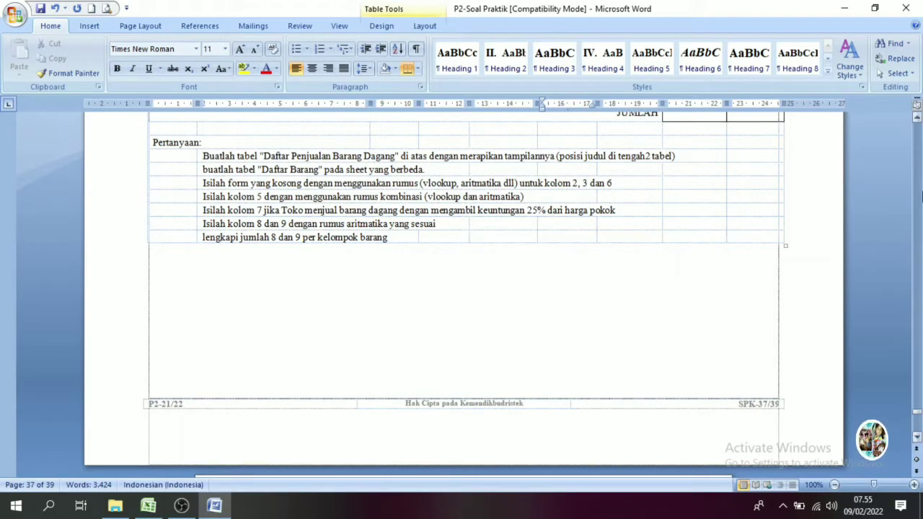
scroll(918, 205, "up", 3)
scroll(918, 204, "up", 5)
scroll(918, 202, "up", 5)
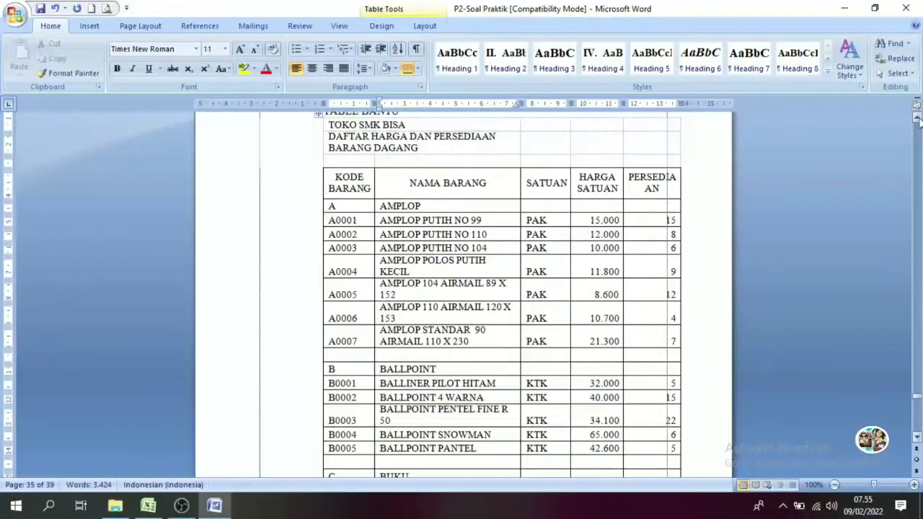
scroll(917, 134, "up", 1)
scroll(917, 124, "up", 1)
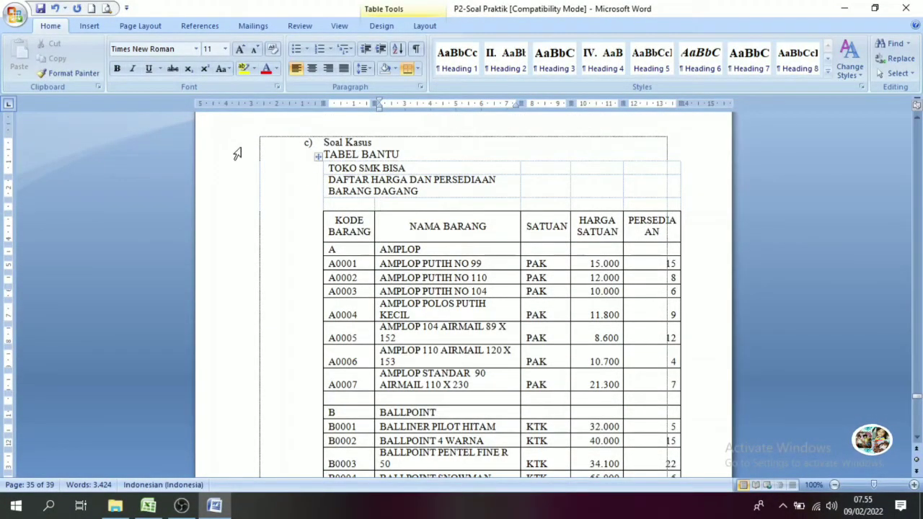
left_click(148, 505)
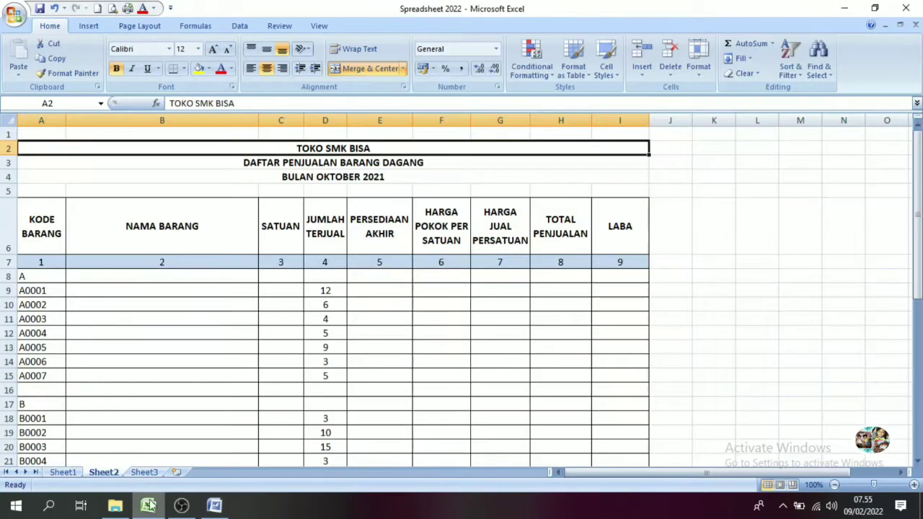
Inspect Sheet1's price and stock table B6:F32 by selecting it, then return to Word.
left_click(62, 473)
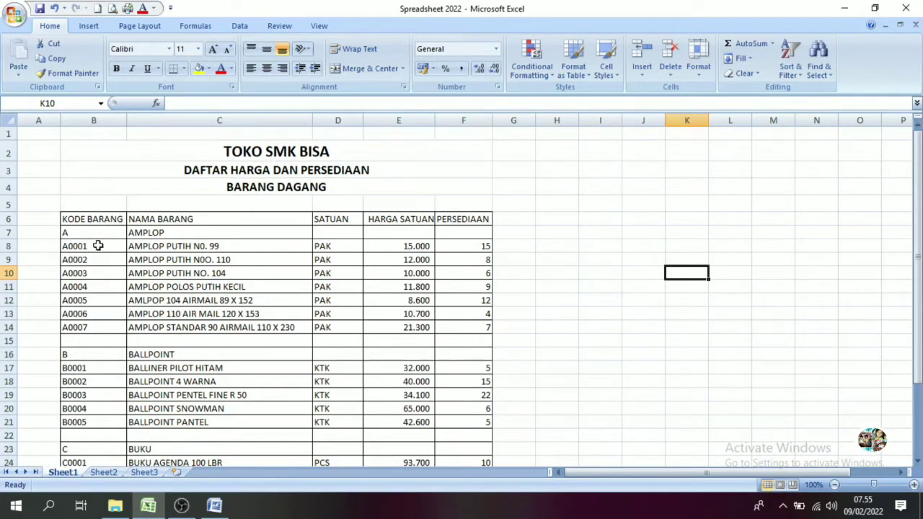
mouse_move(77, 218)
left_mouse_down()
mouse_move(411, 420)
mouse_move(458, 481)
left_mouse_up()
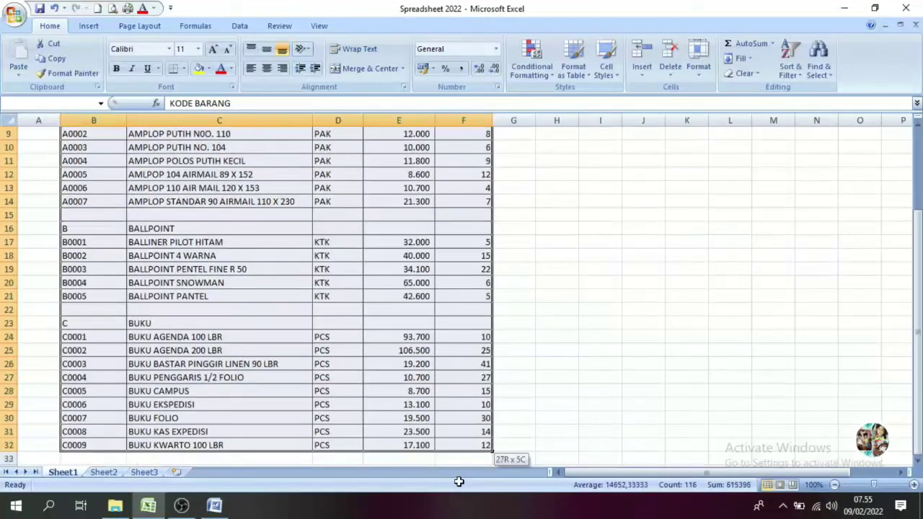
left_click_drag(459, 482, 459, 431)
left_click(627, 326)
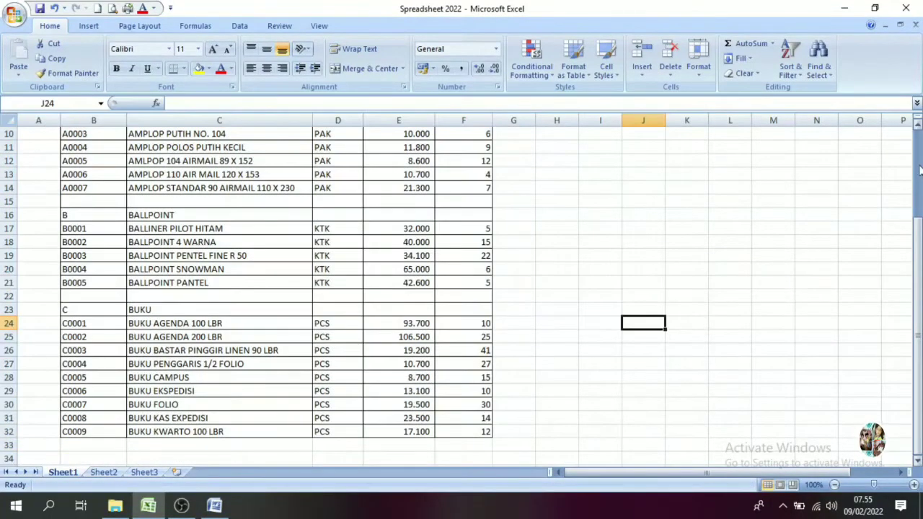
left_click_drag(920, 172, 920, 189)
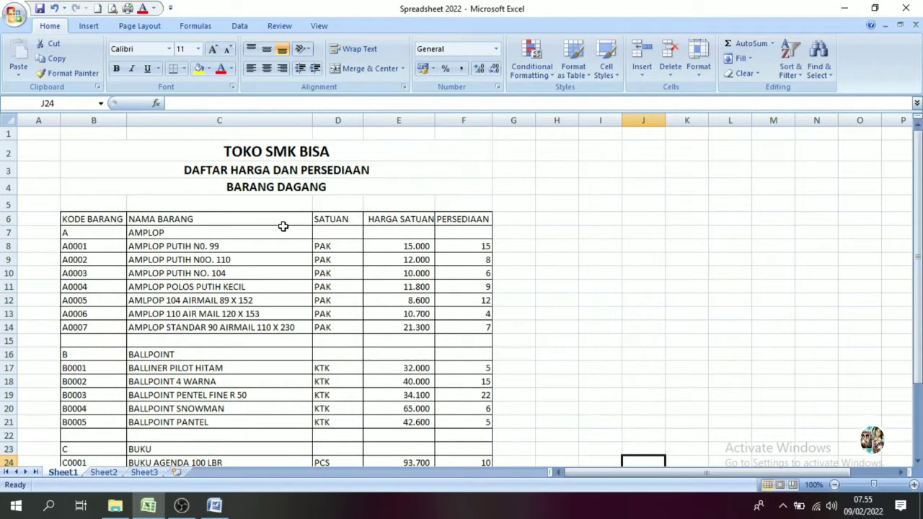
left_click_drag(105, 160, 124, 287)
left_click(441, 288)
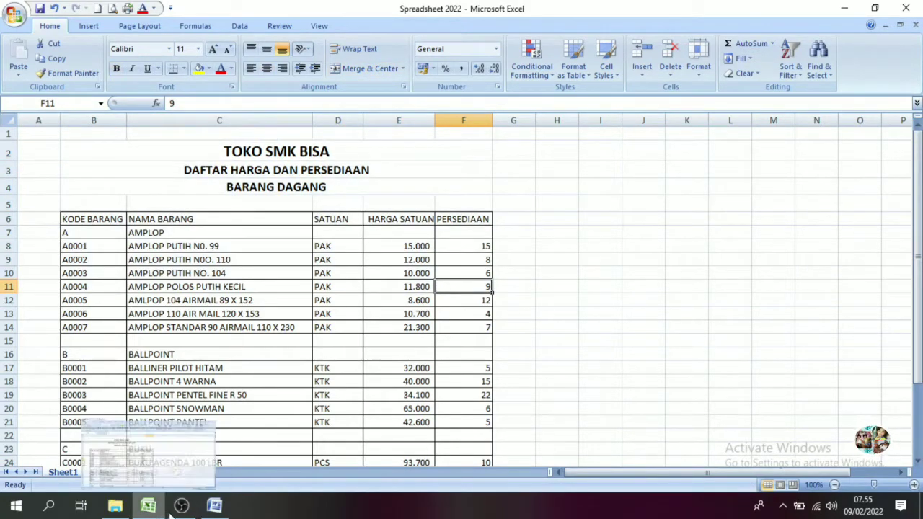
left_click(214, 505)
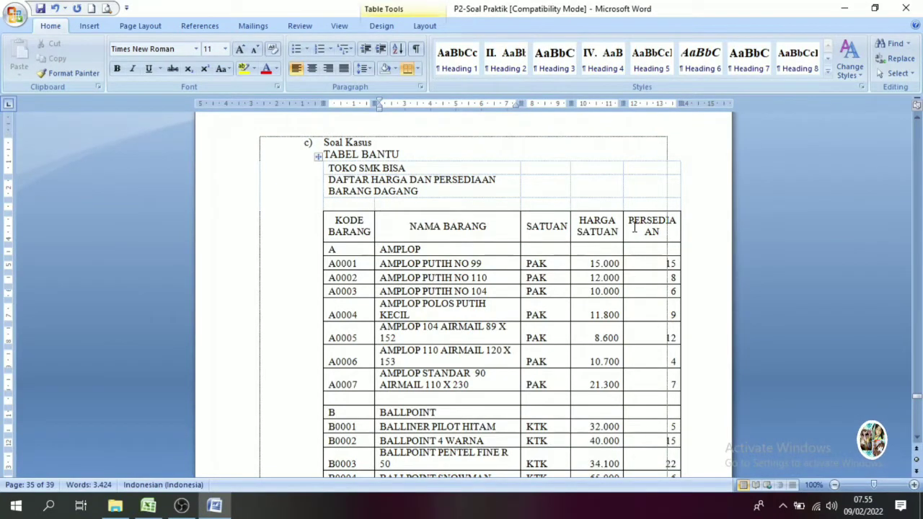
Scroll Word down to the questions, then select Excel's AMPLOP PUTIH NO. 104 cell on Sheet1.
left_click(148, 506)
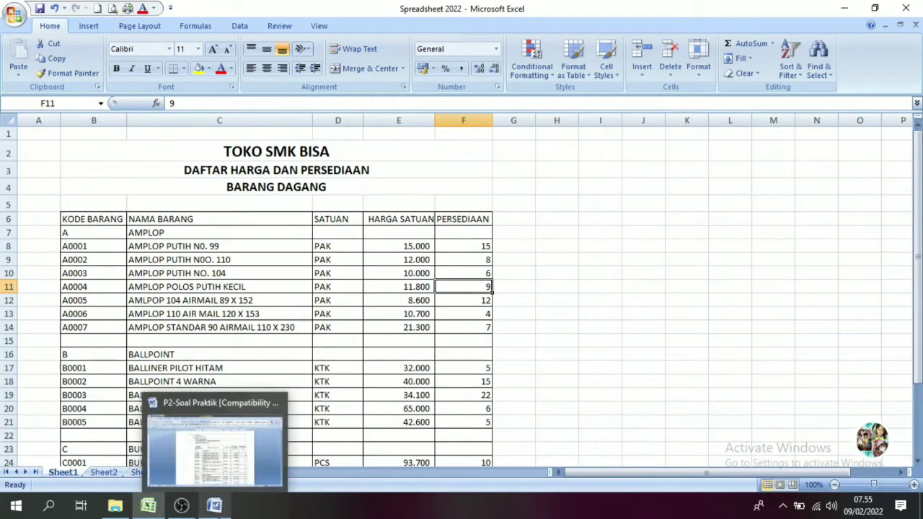
left_click(215, 506)
left_click(917, 437)
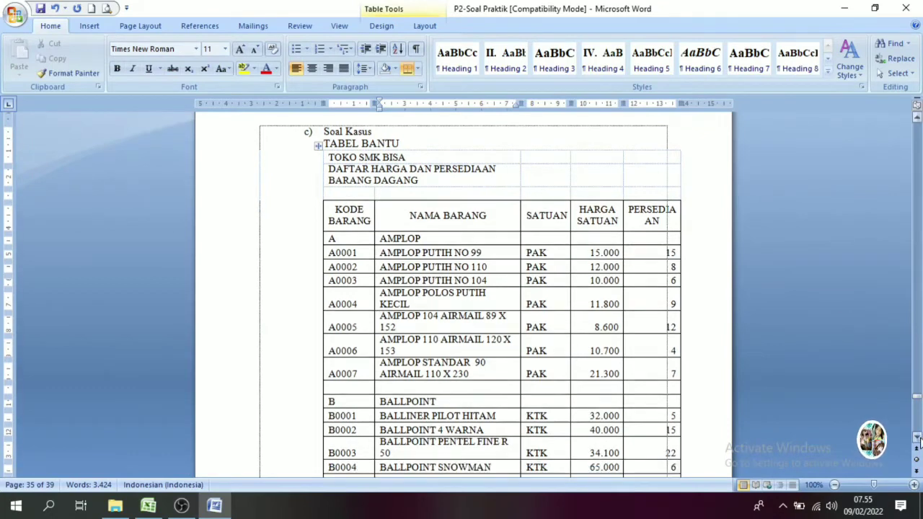
left_click_drag(917, 437, 917, 438)
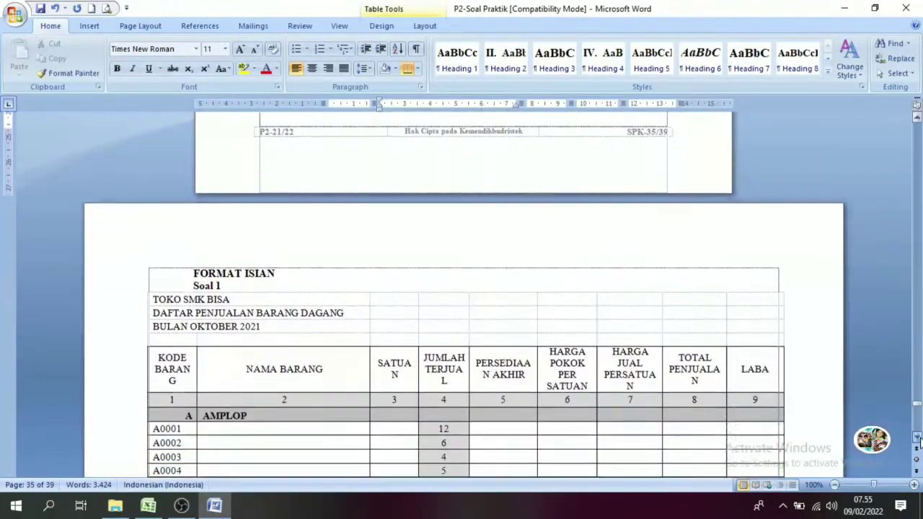
left_click_drag(917, 437, 917, 438)
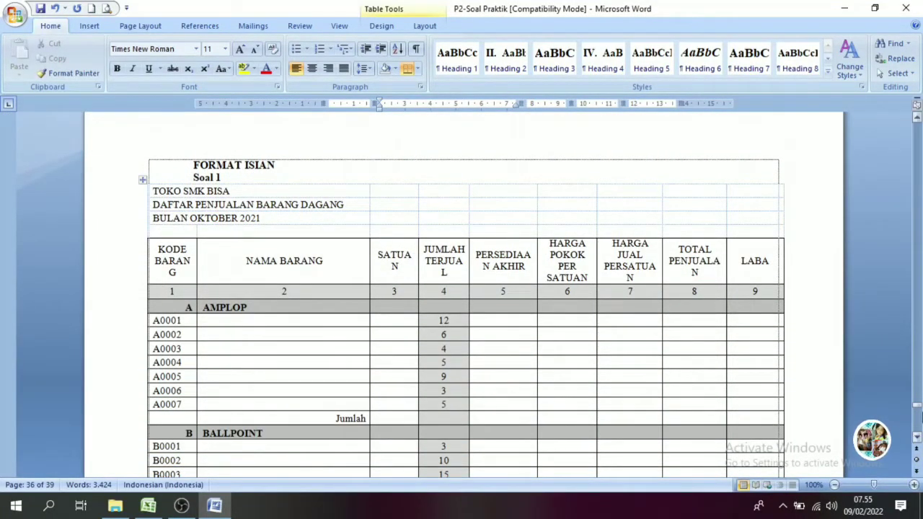
left_click_drag(917, 437, 918, 441)
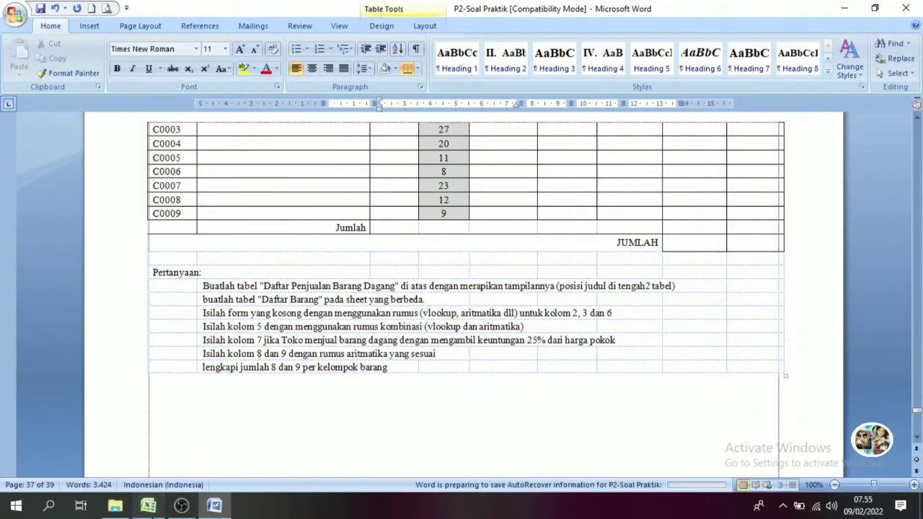
left_click(148, 506)
left_click(218, 273)
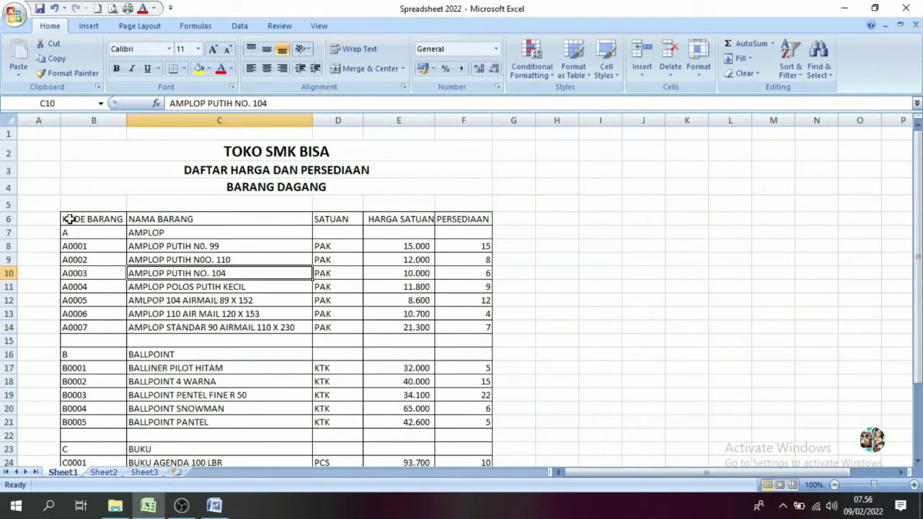
Select the Sheet1 price table and briefly compare it with Sheet2's sales table.
mouse_move(68, 219)
left_mouse_down()
mouse_move(406, 218)
mouse_move(454, 485)
mouse_move(457, 433)
left_mouse_up()
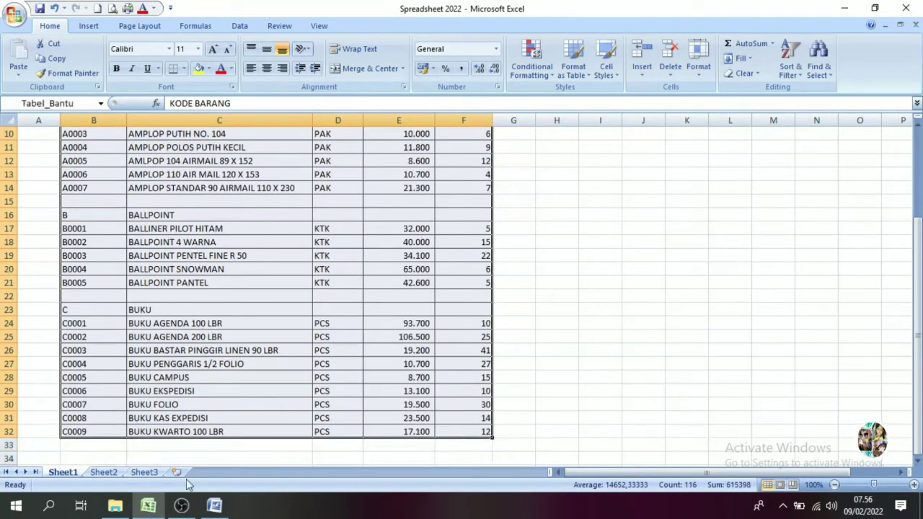
left_click(103, 470)
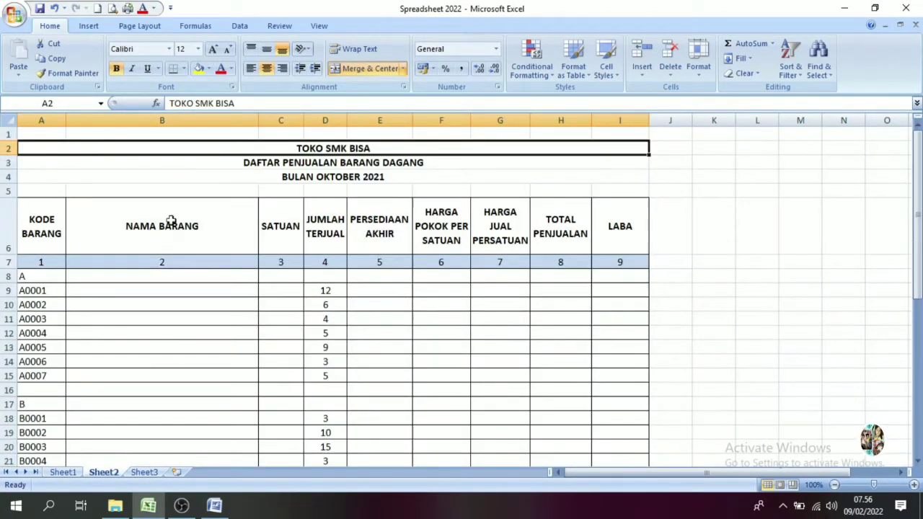
left_click(68, 473)
left_click(135, 310)
left_click_drag(919, 308, 919, 188)
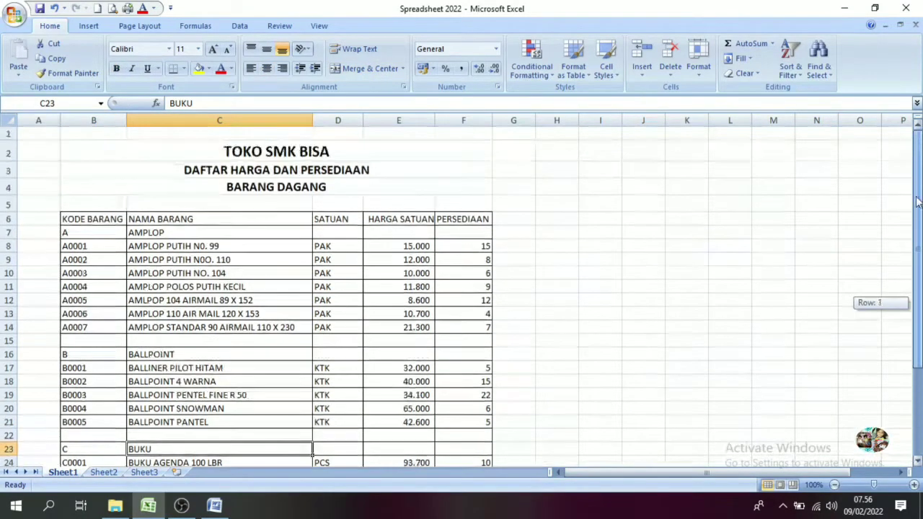
Select B6:F32, confirm the Name Box shows Tabel_Bantu, then view Sheet2.
left_click_drag(70, 218, 476, 496)
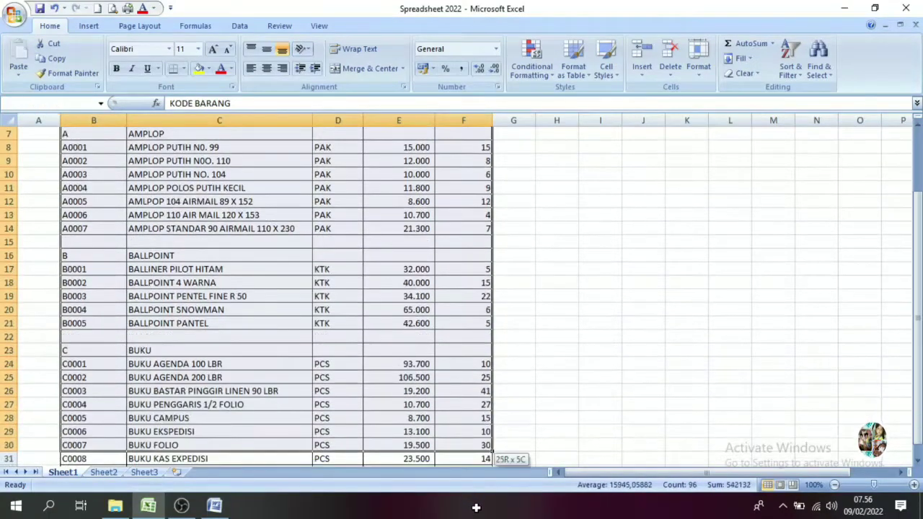
left_click_drag(476, 496, 463, 448)
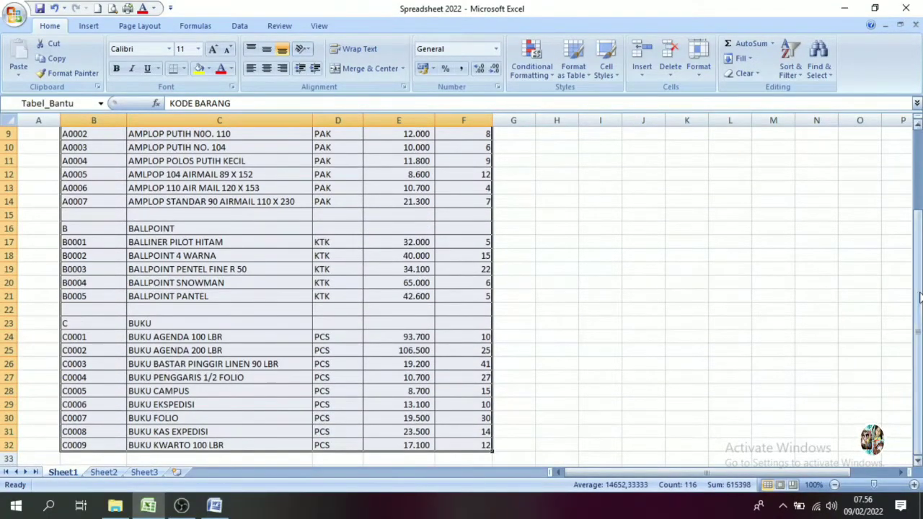
left_click_drag(919, 299, 919, 137)
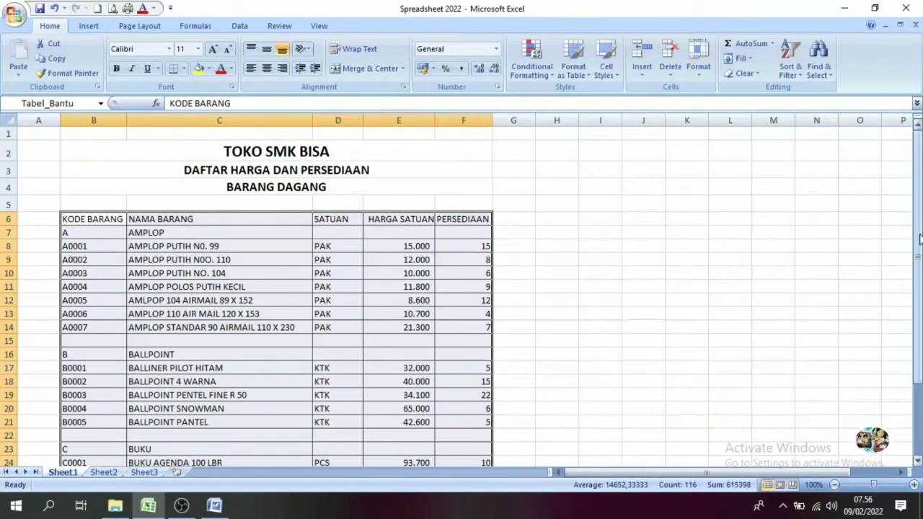
left_click_drag(919, 238, 919, 239)
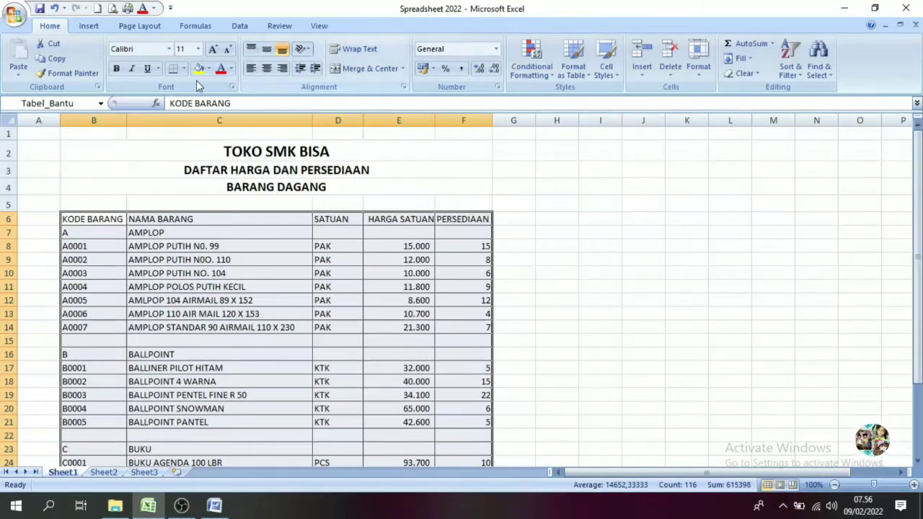
left_click(75, 103)
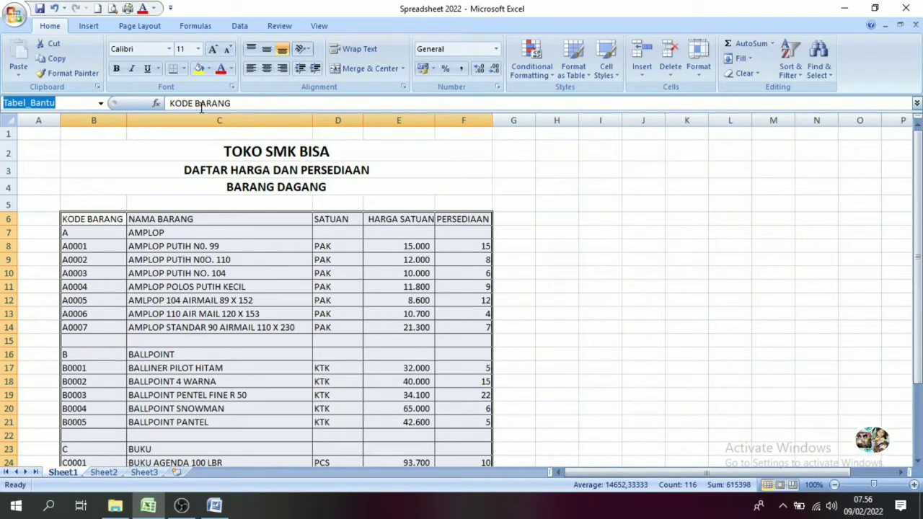
type("T")
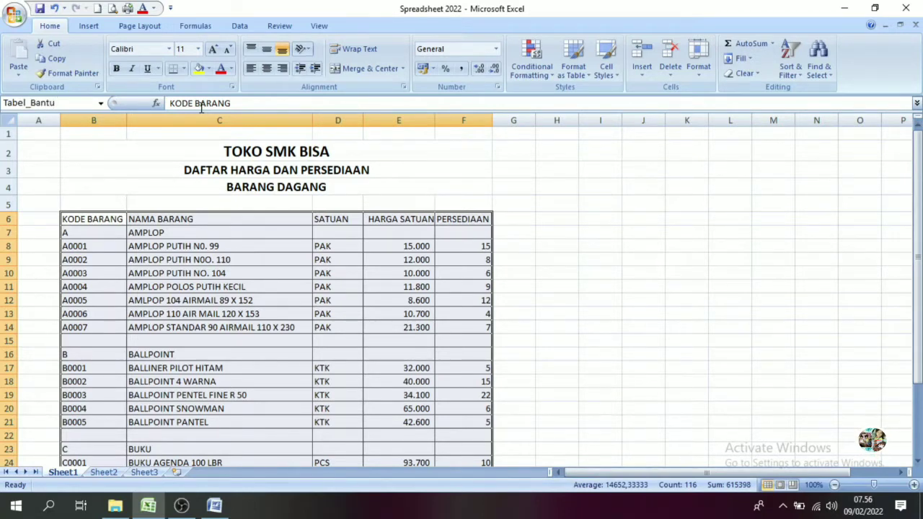
left_click(268, 228)
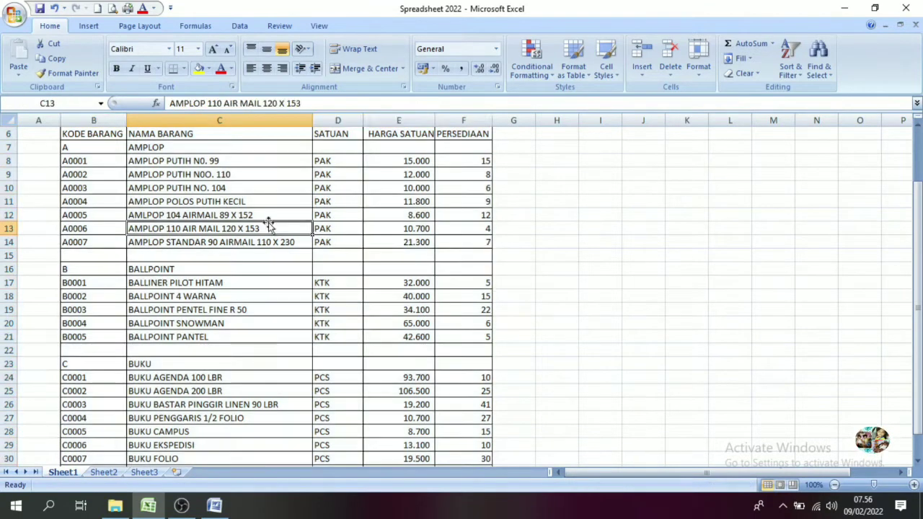
left_click_drag(915, 263, 916, 180)
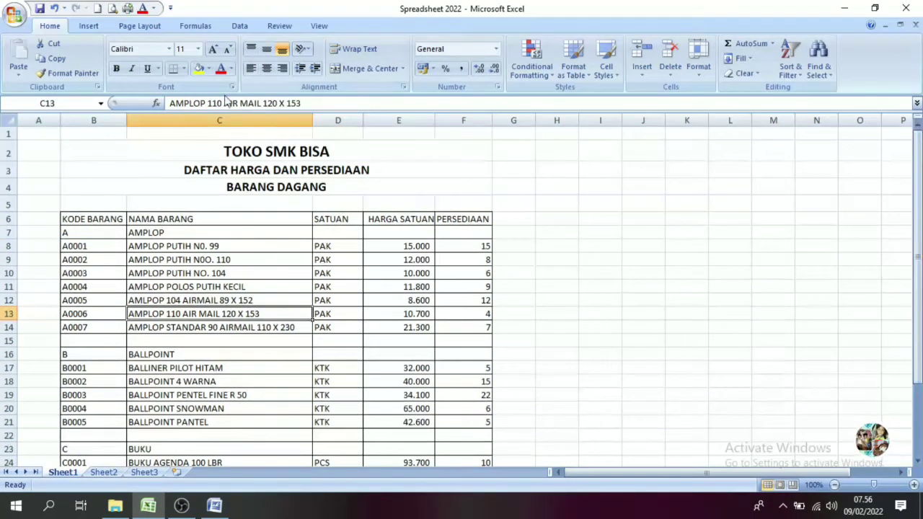
left_click(103, 472)
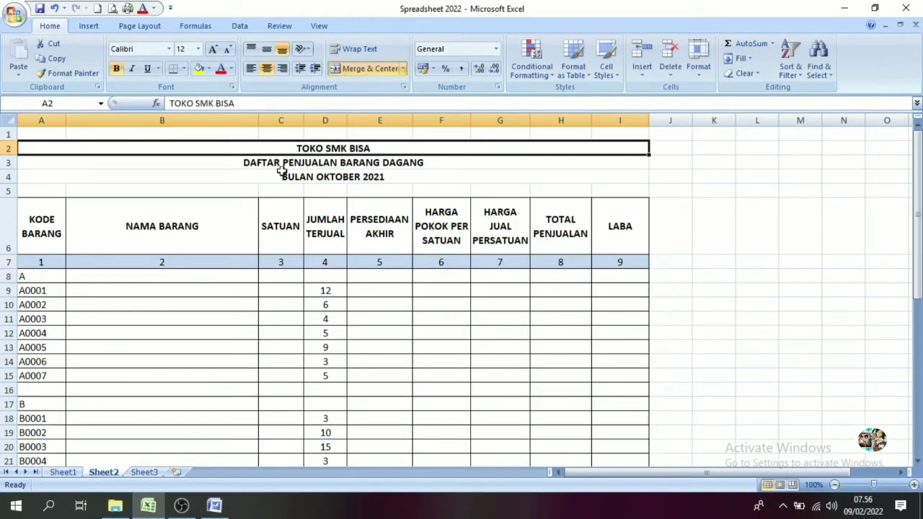
Make the questions in B38 and B39 red with Font Color.
left_click_drag(917, 166, 917, 239)
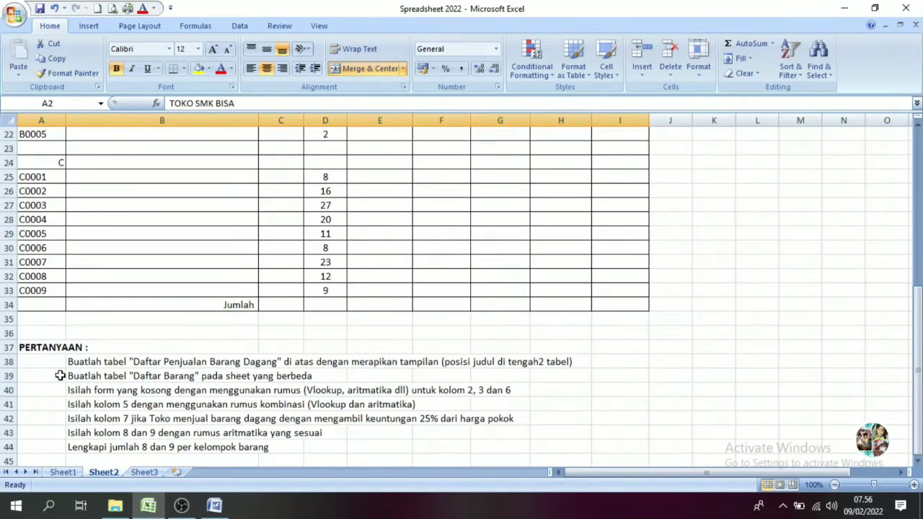
left_click(79, 362)
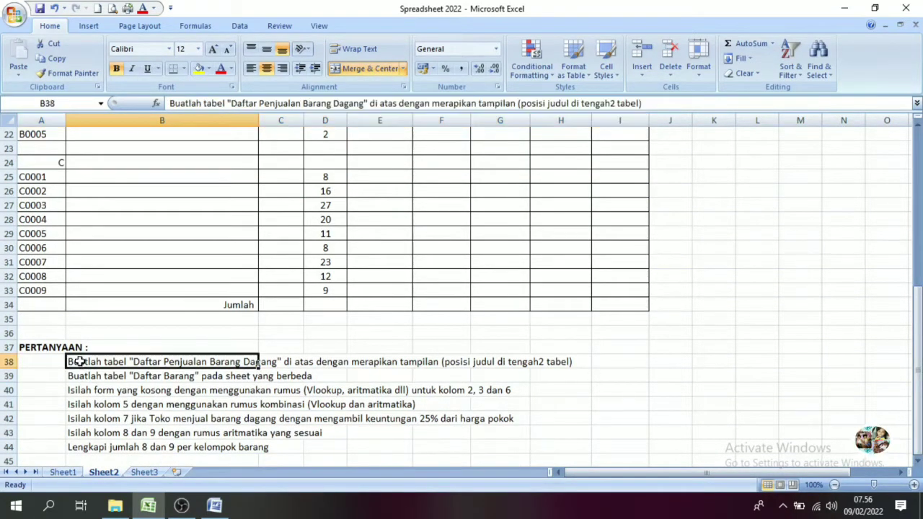
left_click(222, 68)
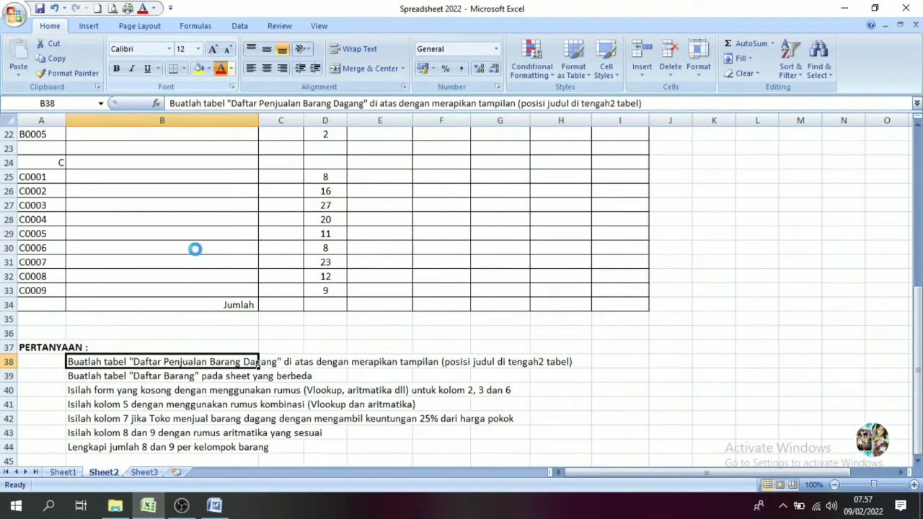
left_click(77, 379)
left_click(221, 68)
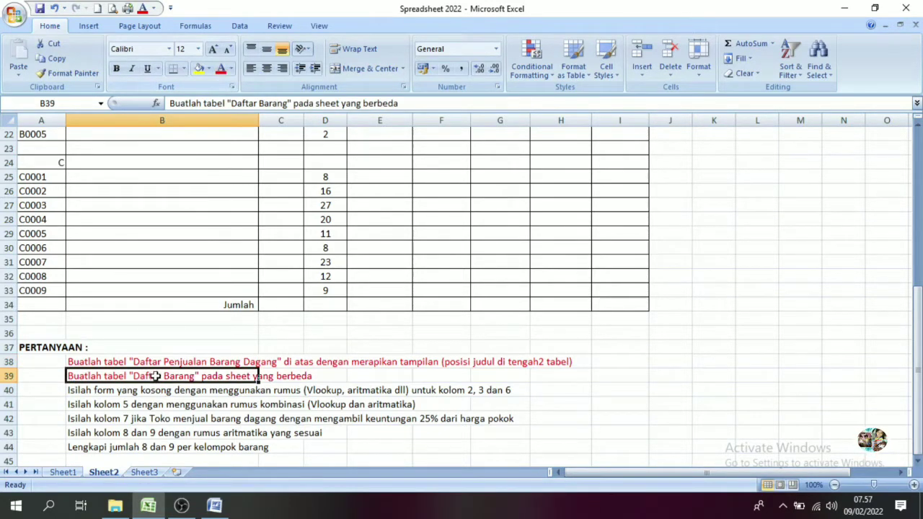
left_click(150, 389)
Select the question about filling columns 2, 3 and 6 with VLOOKUP.
left_click(134, 431)
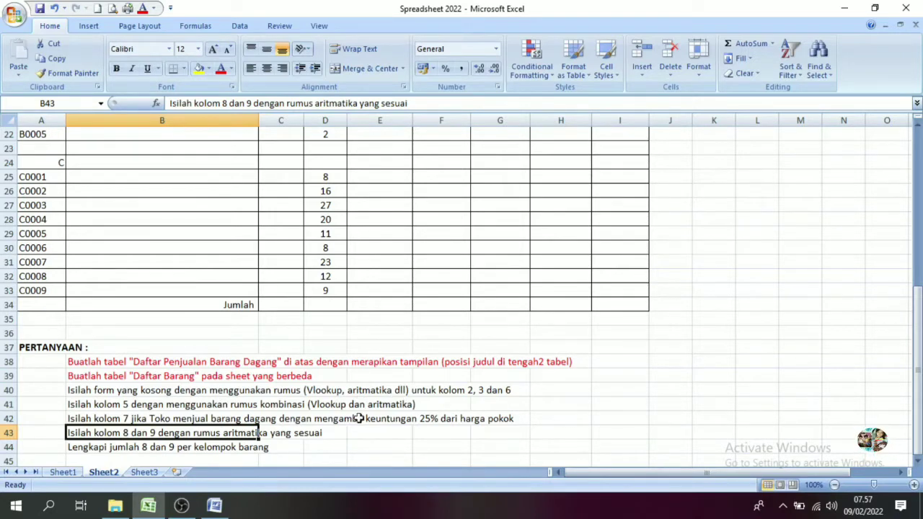
left_click(488, 391)
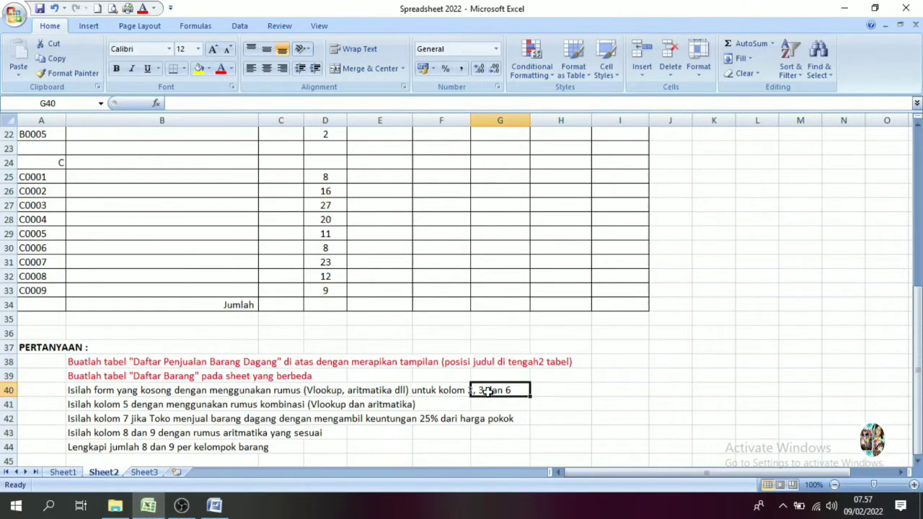
left_click(247, 390)
left_click_drag(917, 368, 918, 209)
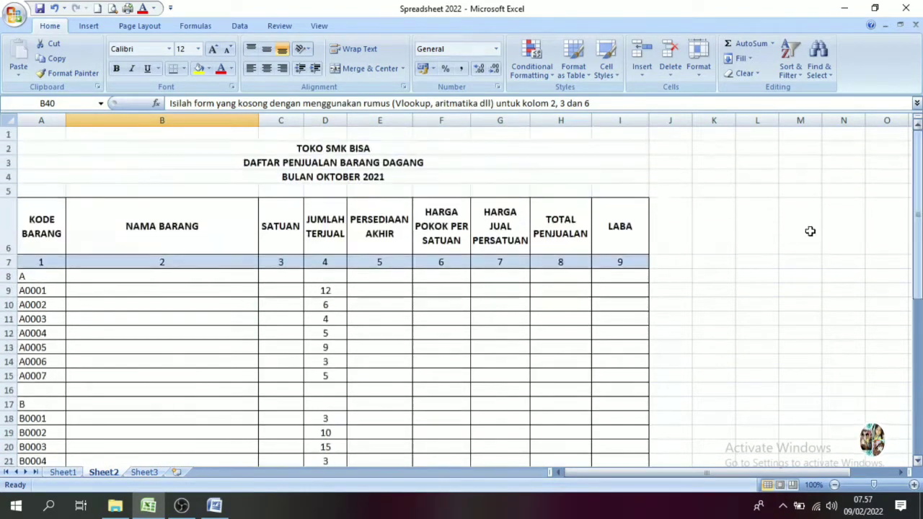
left_click(141, 275)
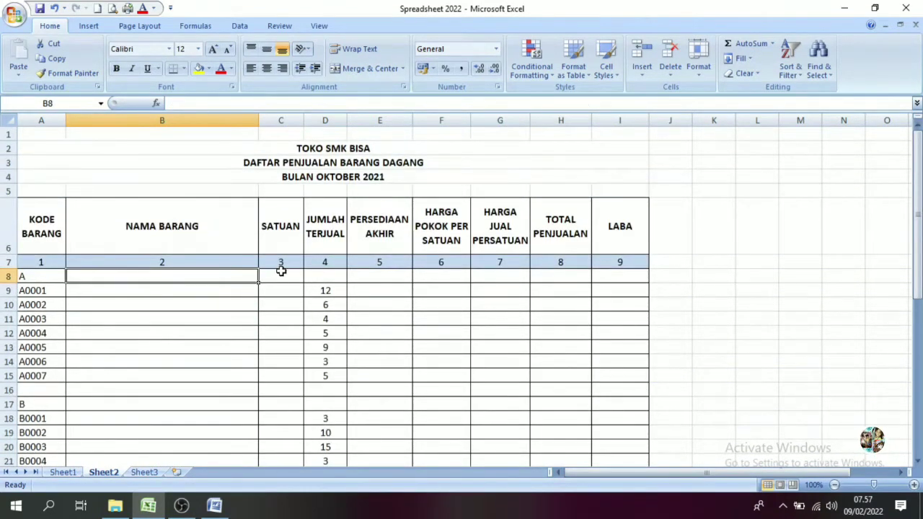
left_click(281, 272)
left_click(443, 276)
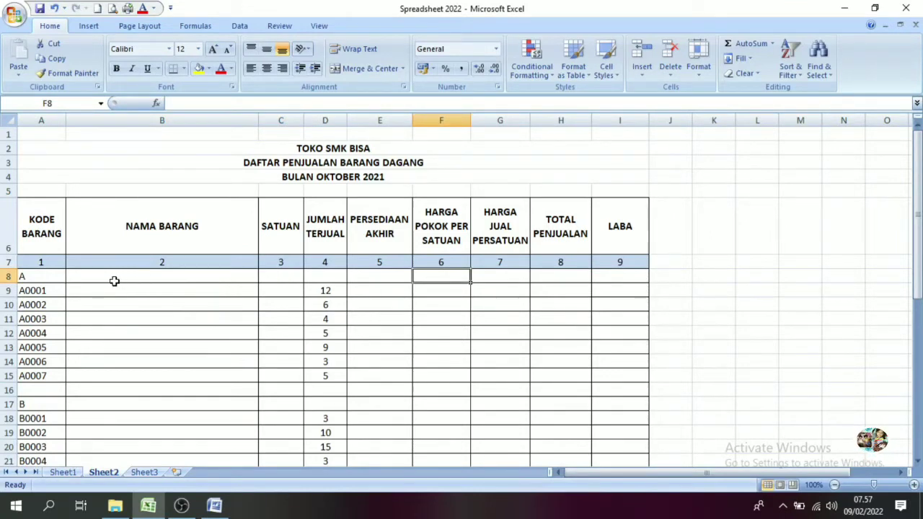
left_click(113, 281)
left_click(439, 272)
left_click(249, 282)
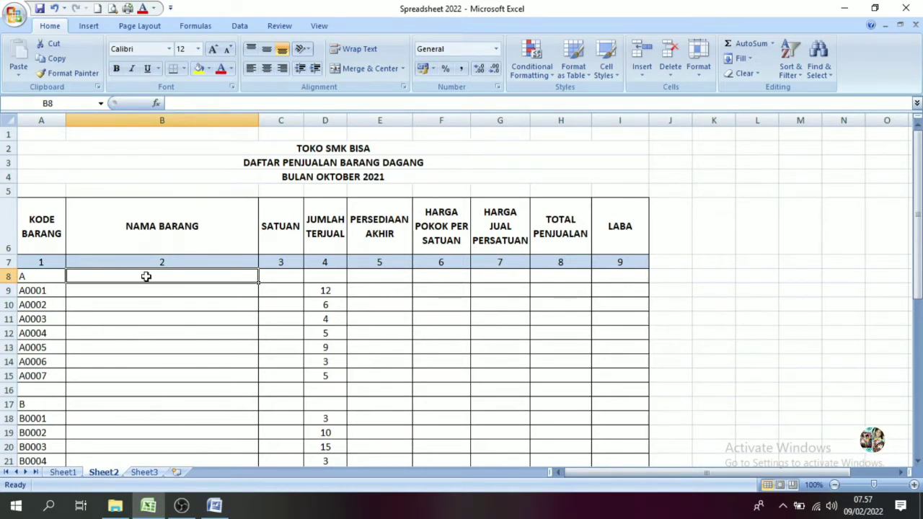
left_click(63, 472)
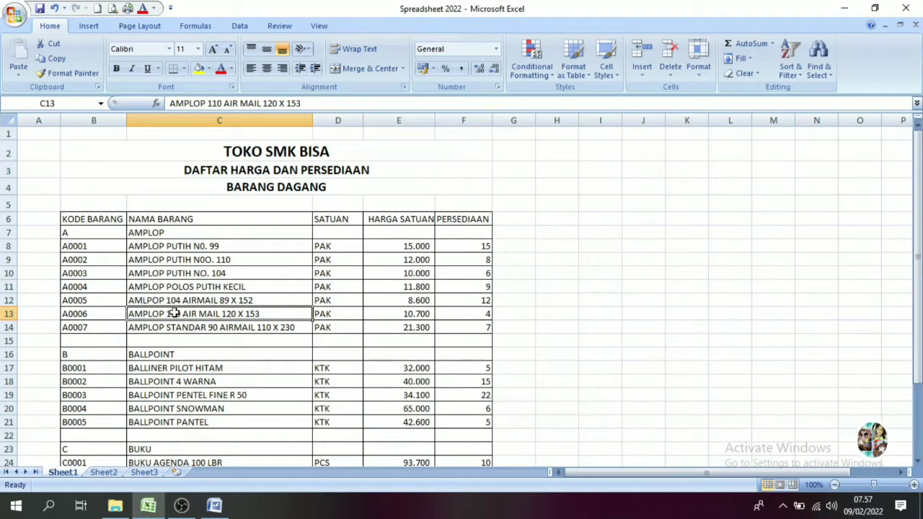
left_click(90, 219)
left_click(163, 221)
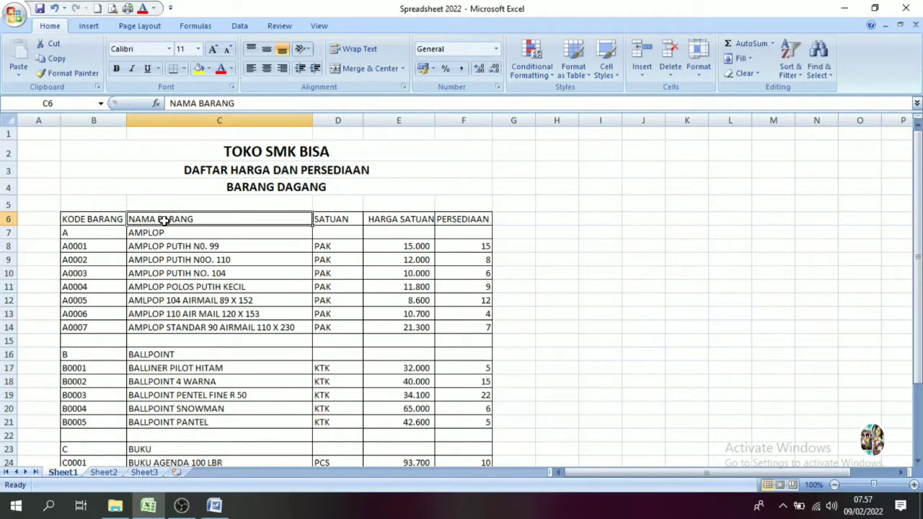
key("Down")
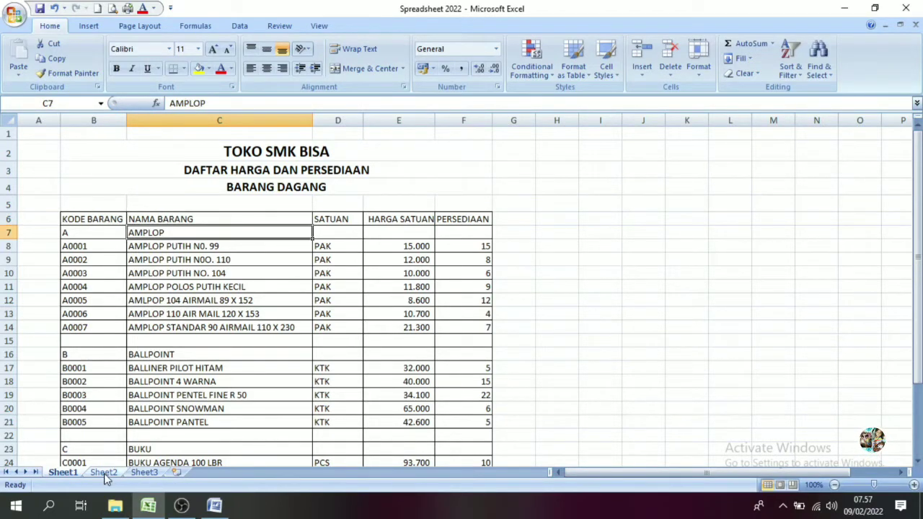
left_click(103, 472)
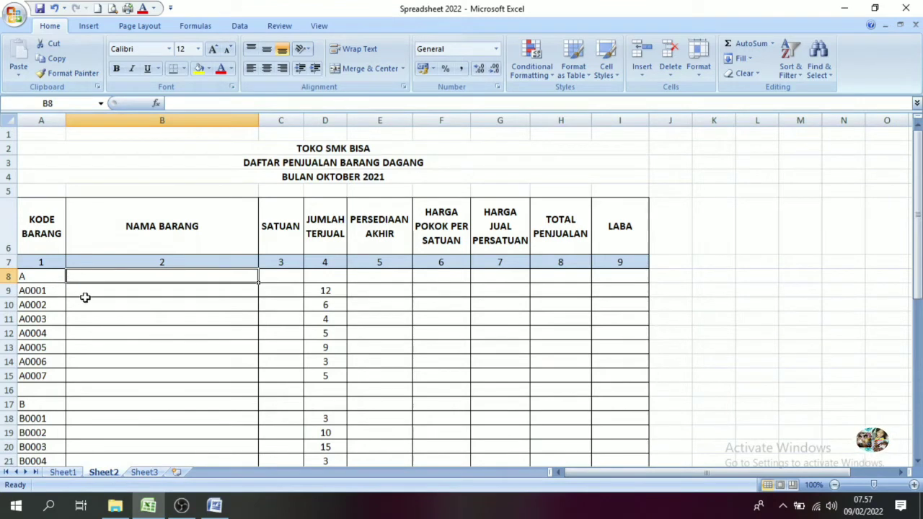
left_click(33, 293)
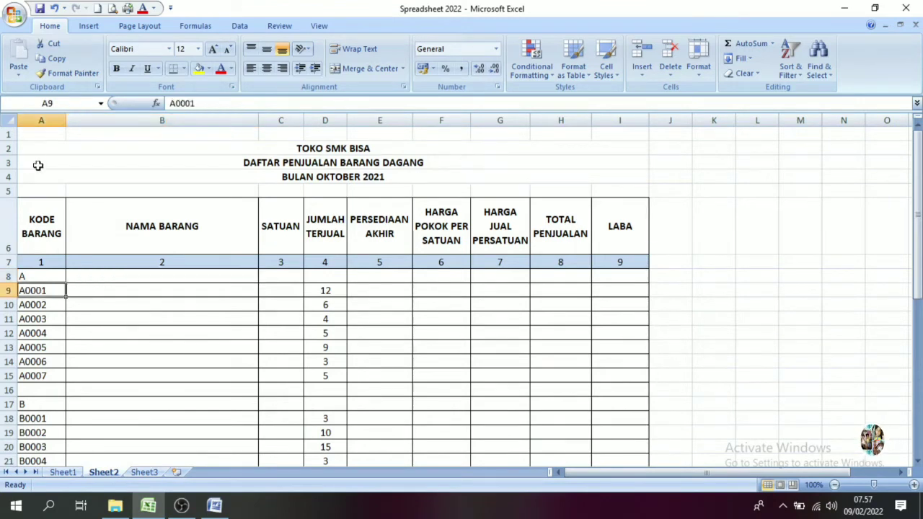
left_click(31, 298)
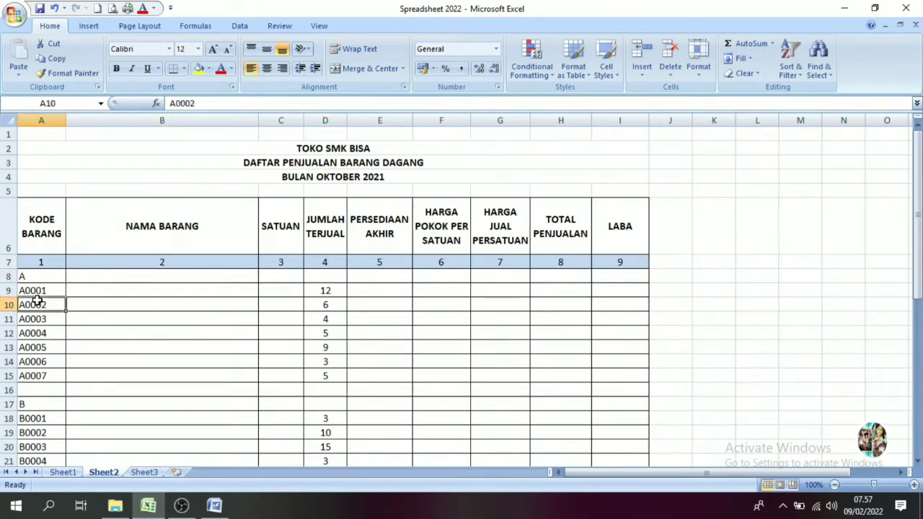
left_click(162, 276)
key("Down")
key("Down")
key("Down")
left_click(90, 276)
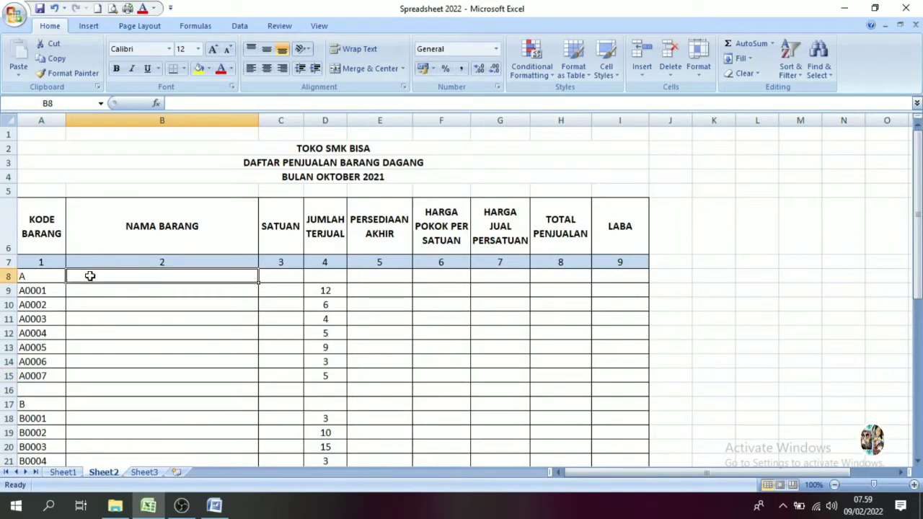
Enter =VLOOKUP(A8;Tabel_Bantu;2;FALSE) in B8 so it returns the item name AMPLOP.
type("=")
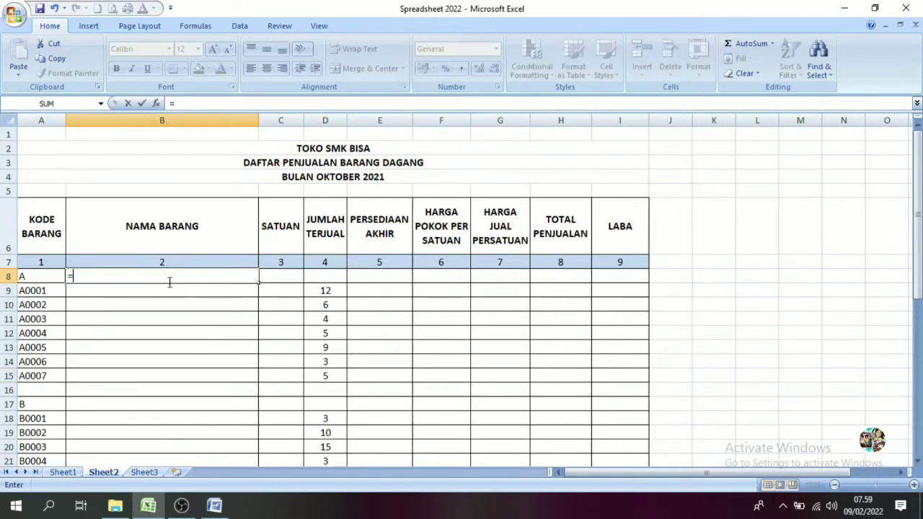
type("vloo")
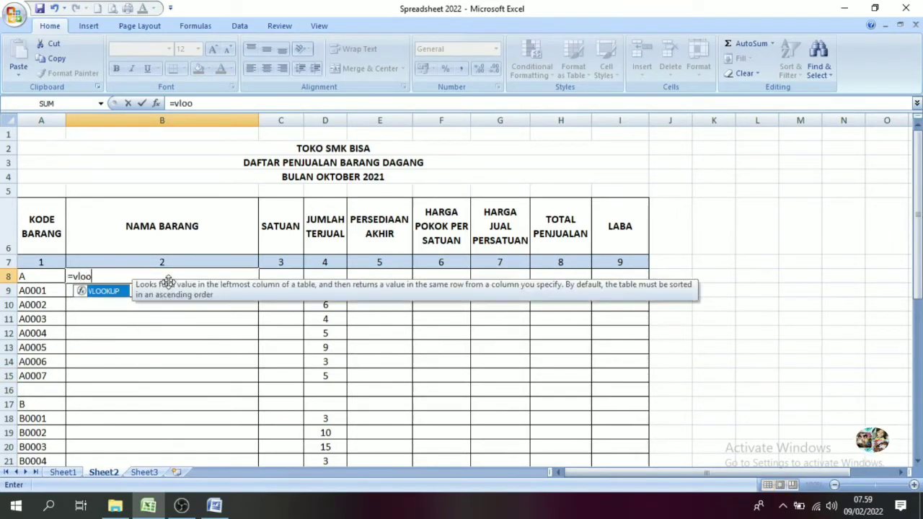
type("u")
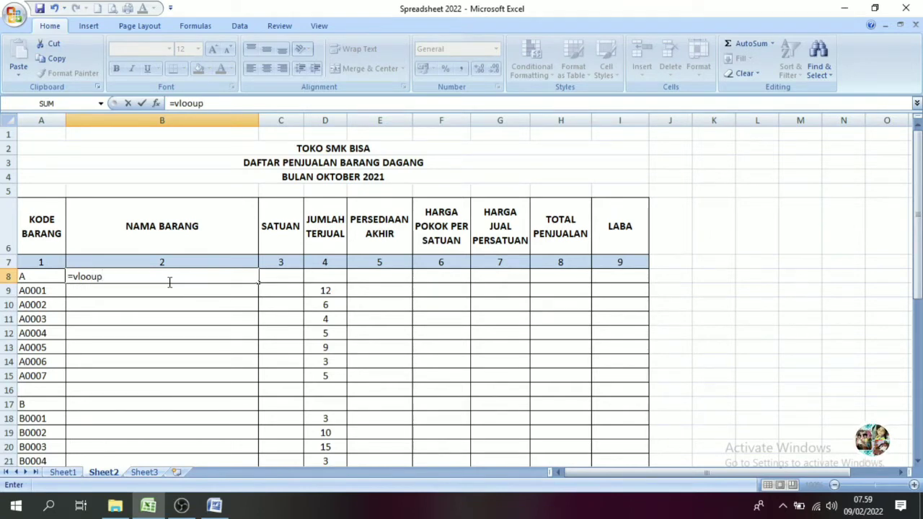
key("BackSpace")
type("k")
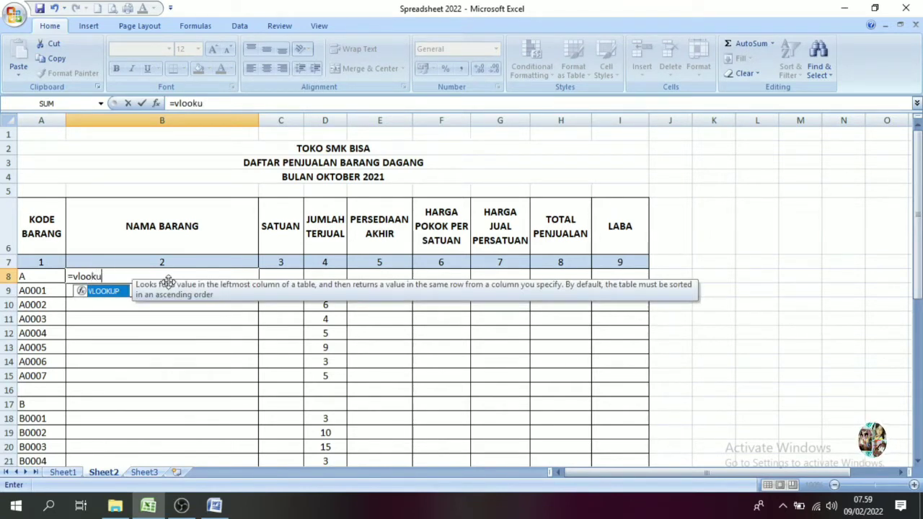
type("(")
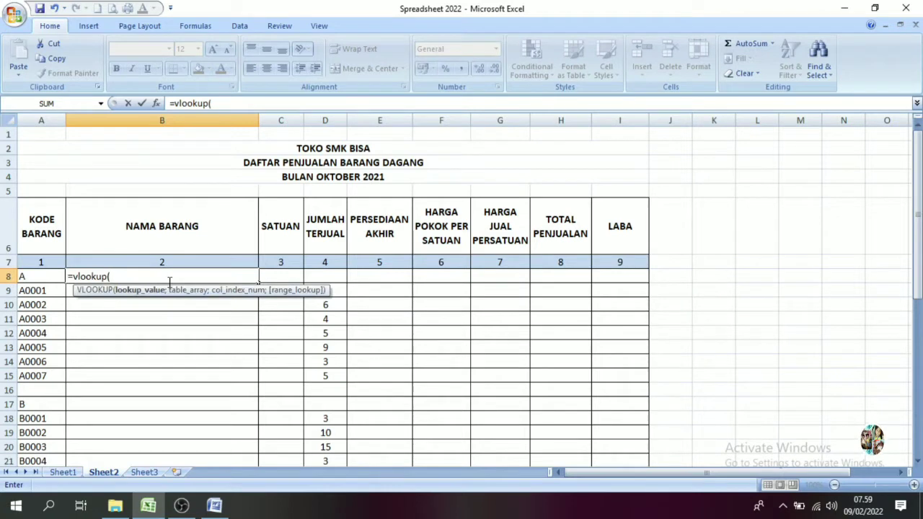
left_click(32, 277)
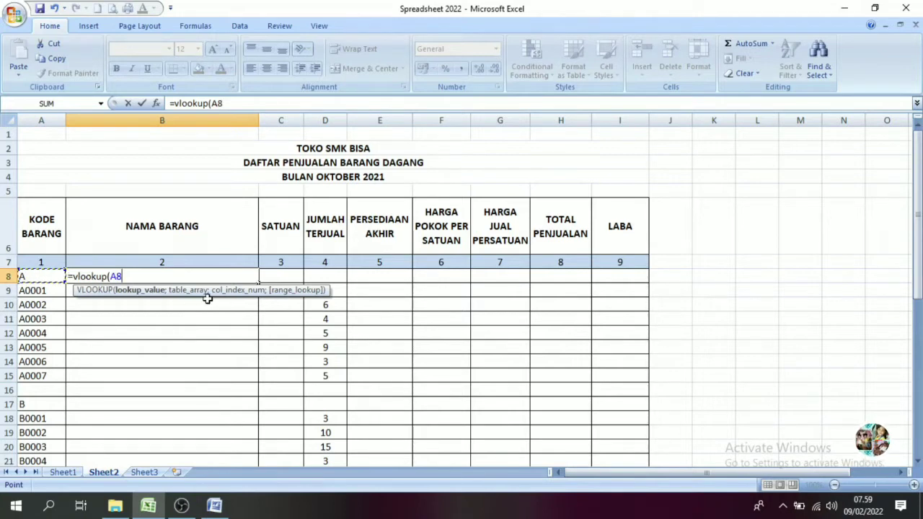
type(";")
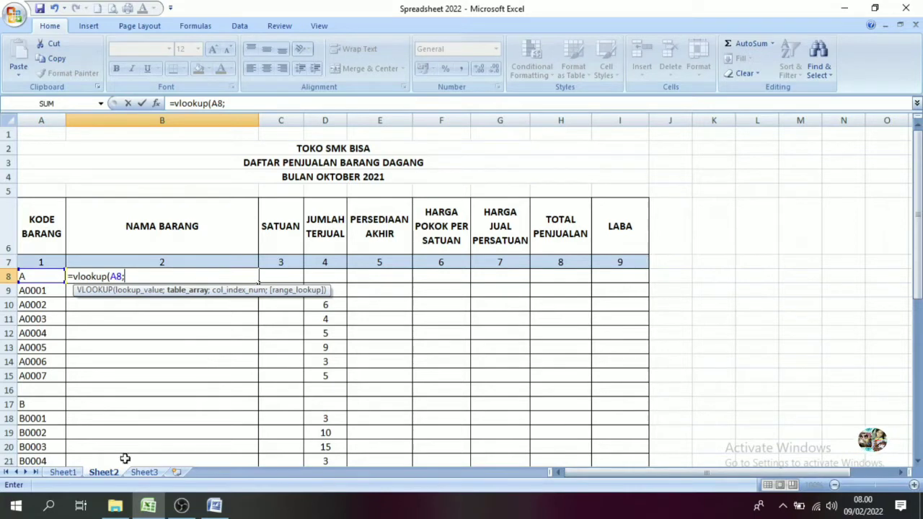
left_click(67, 473)
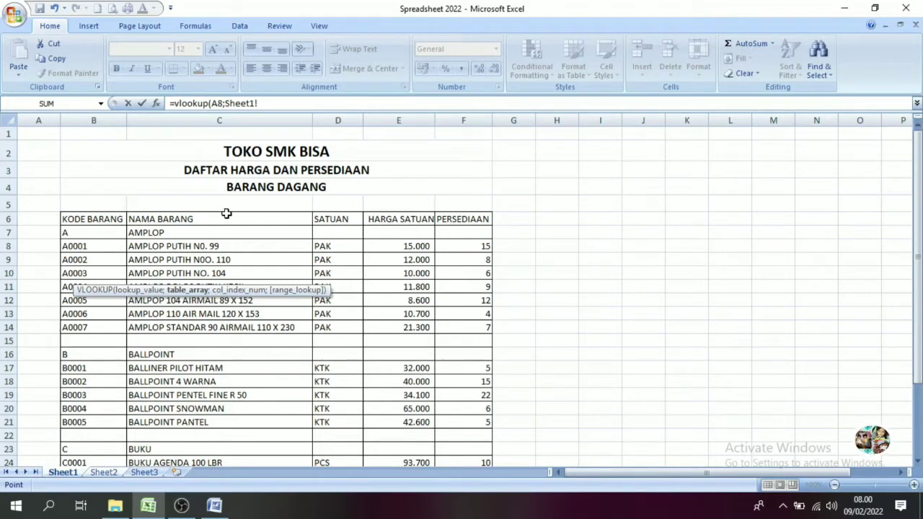
left_click(103, 473)
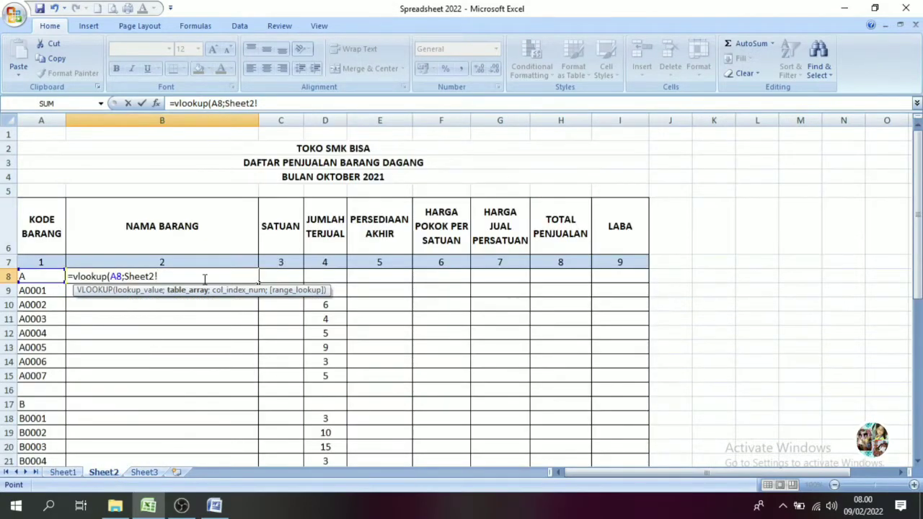
key("BackSpace")
key("BackSpace")
key("BackSpace")
key("BackSpace")
key("BackSpace")
key("BackSpace")
key("BackSpace")
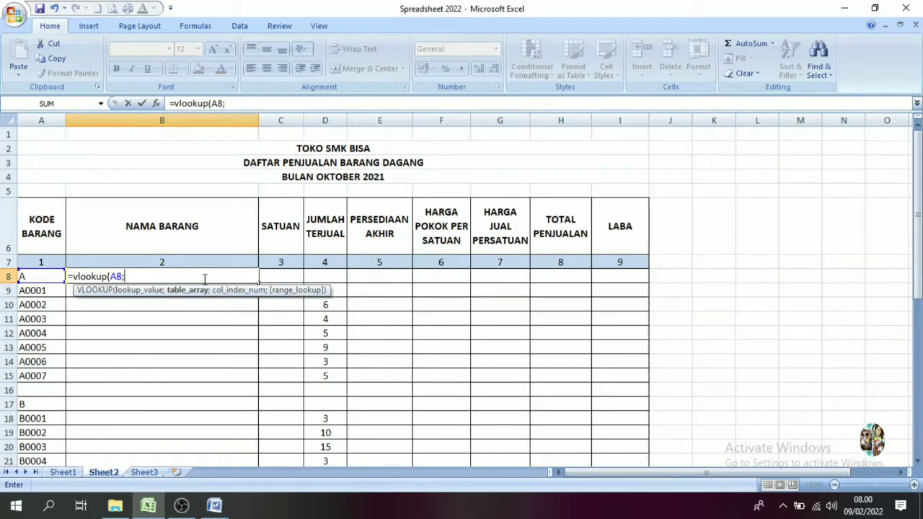
type("T")
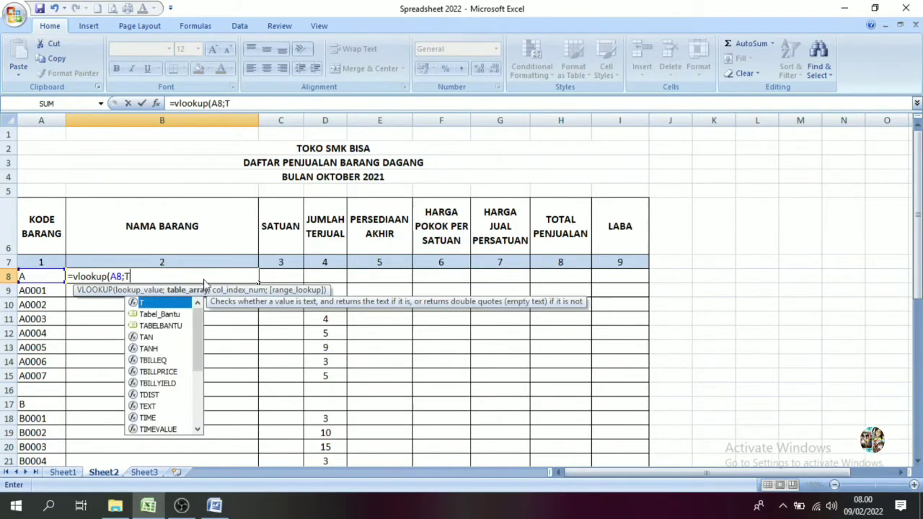
type("abel")
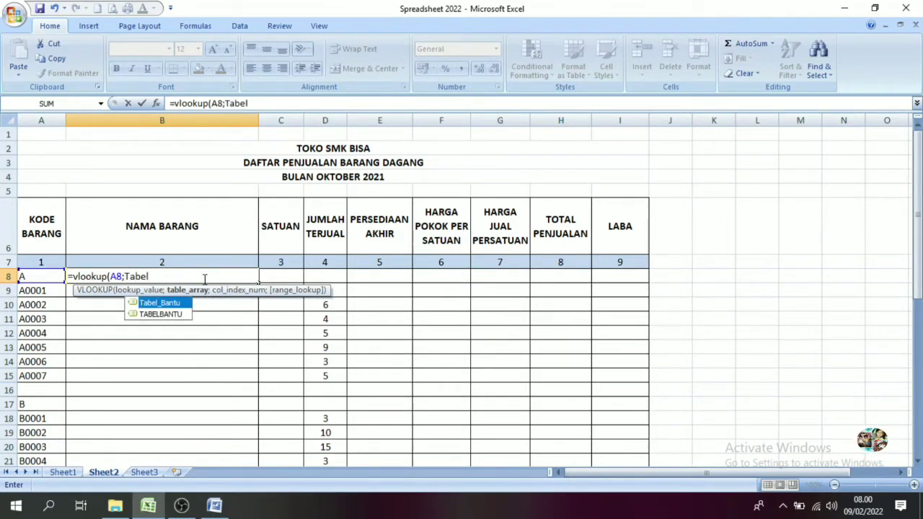
type("_Ban")
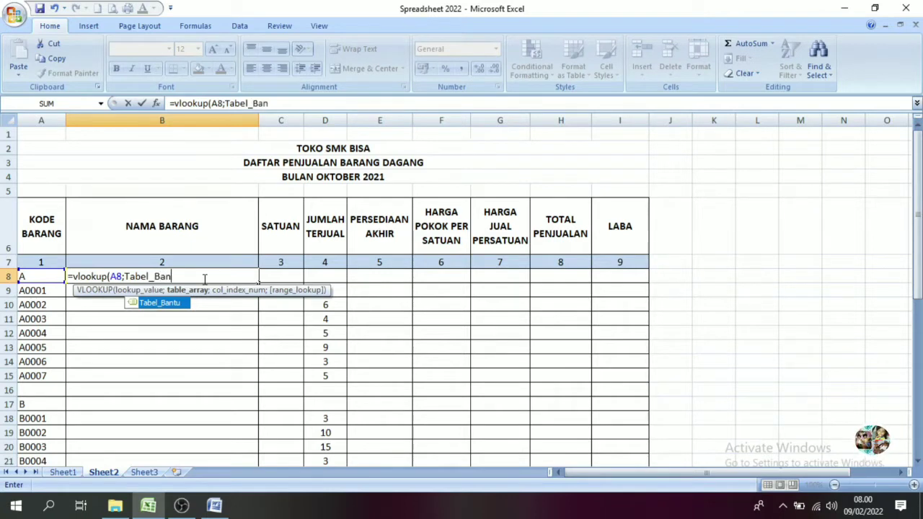
type("tu;2")
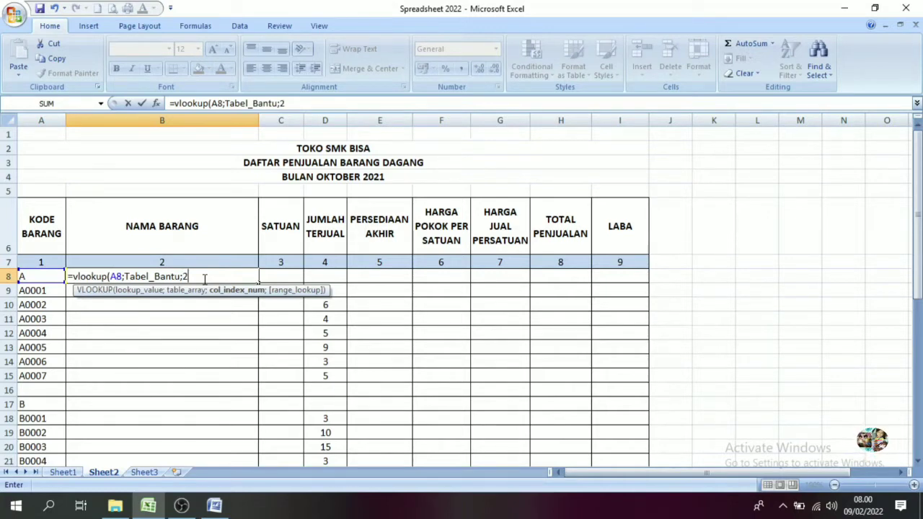
type(";f")
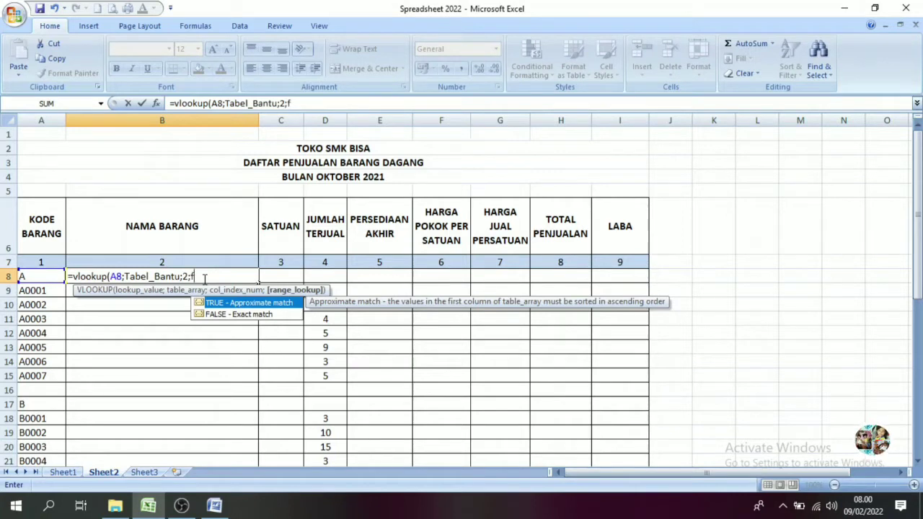
type("alse")
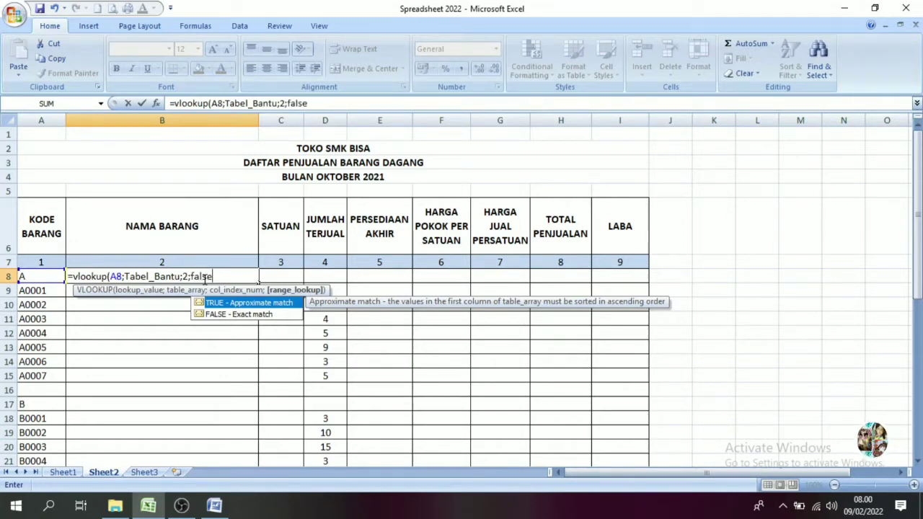
type(")")
key("Return")
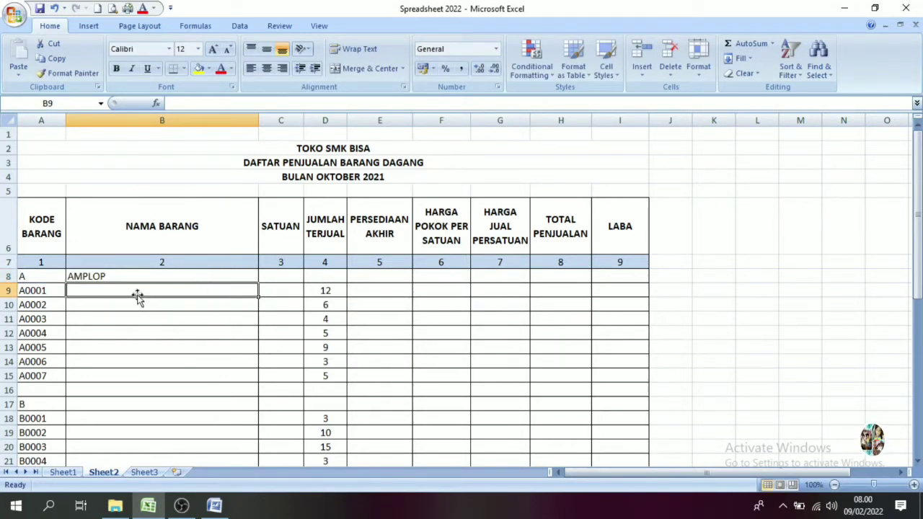
Copy the B8 item-name formula down column B to row 33.
left_click(117, 279)
mouse_move(256, 286)
left_mouse_down()
mouse_move(226, 447)
mouse_move(231, 339)
left_mouse_up()
left_click_drag(917, 349, 917, 216)
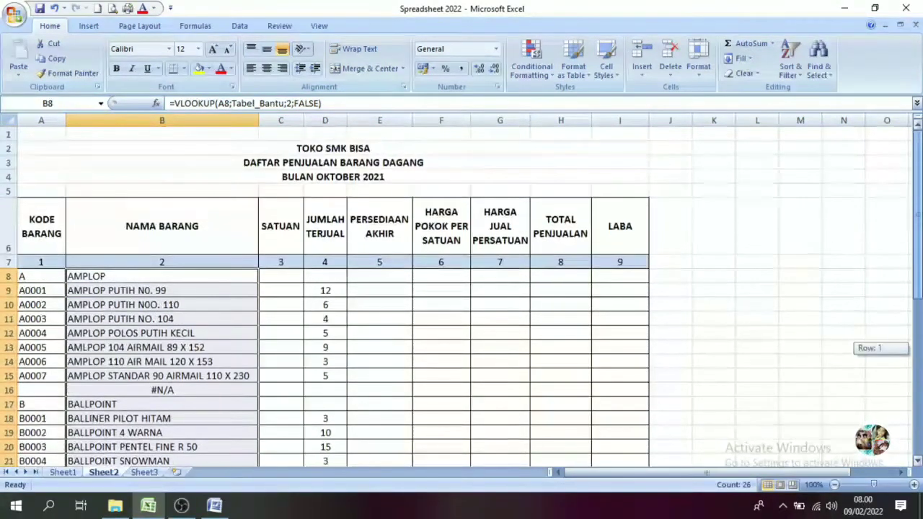
Clear the #N/A results in blank rows B16 and B23.
left_click(141, 403)
left_click(133, 390)
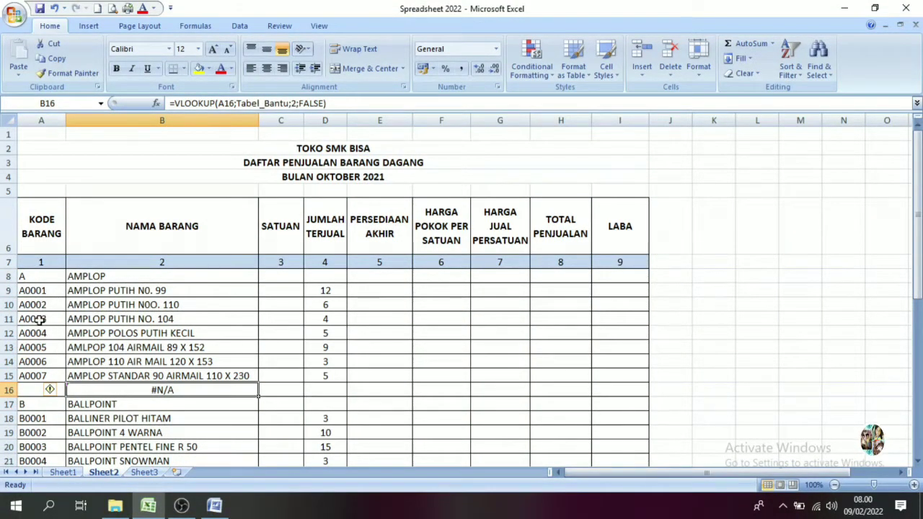
key("Delete")
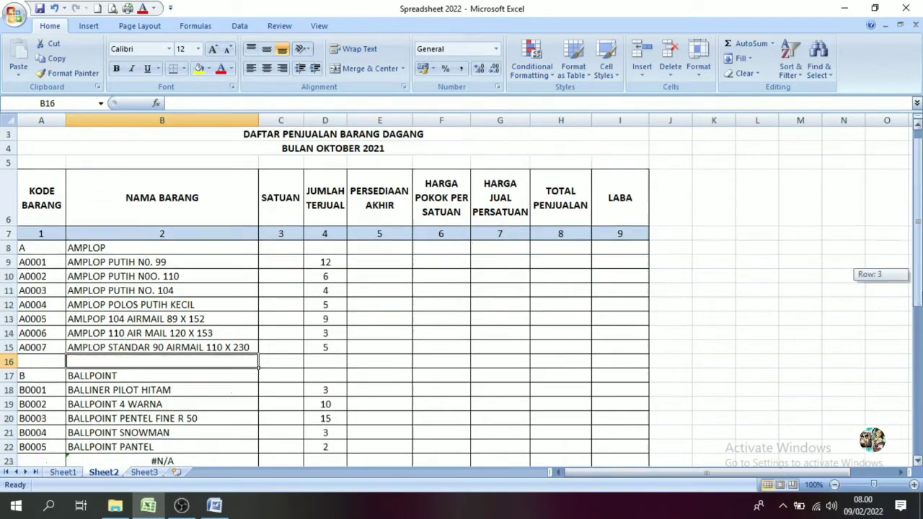
left_click_drag(917, 216, 918, 361)
left_click(157, 318)
key("Delete")
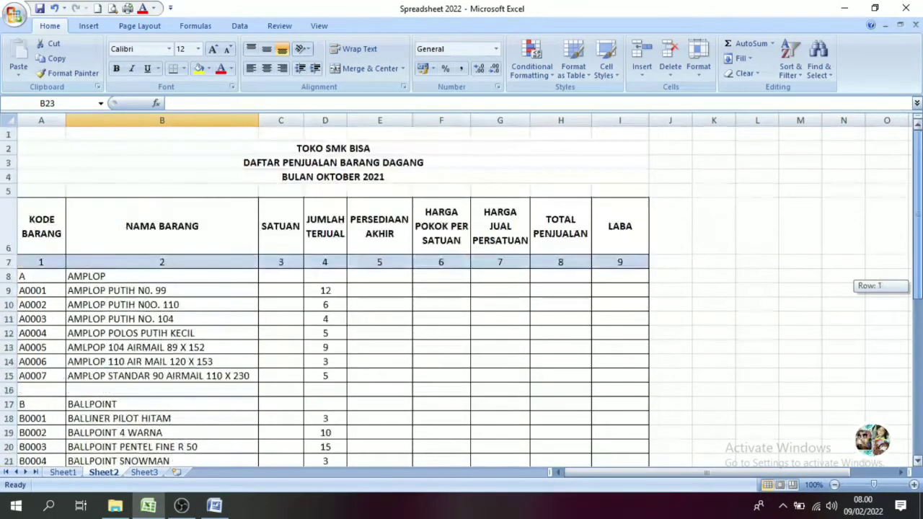
left_click_drag(917, 288, 918, 152)
left_click(278, 277)
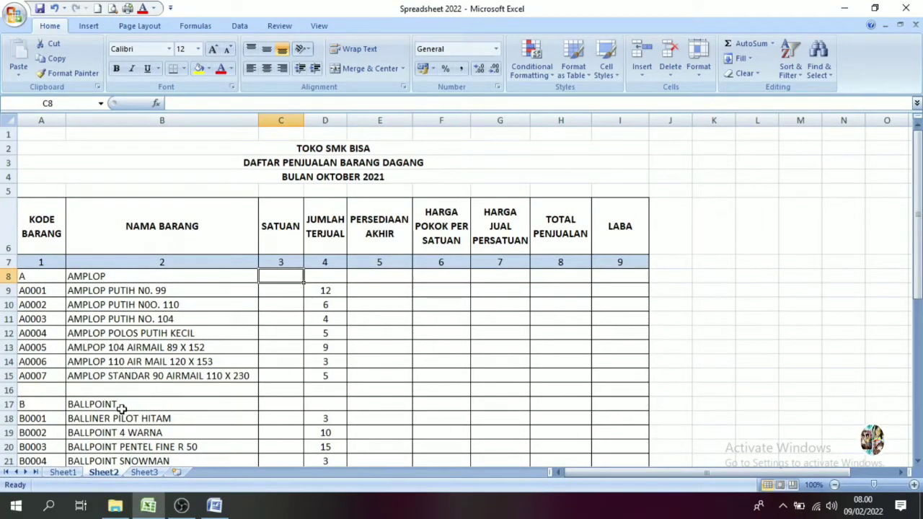
left_click(66, 475)
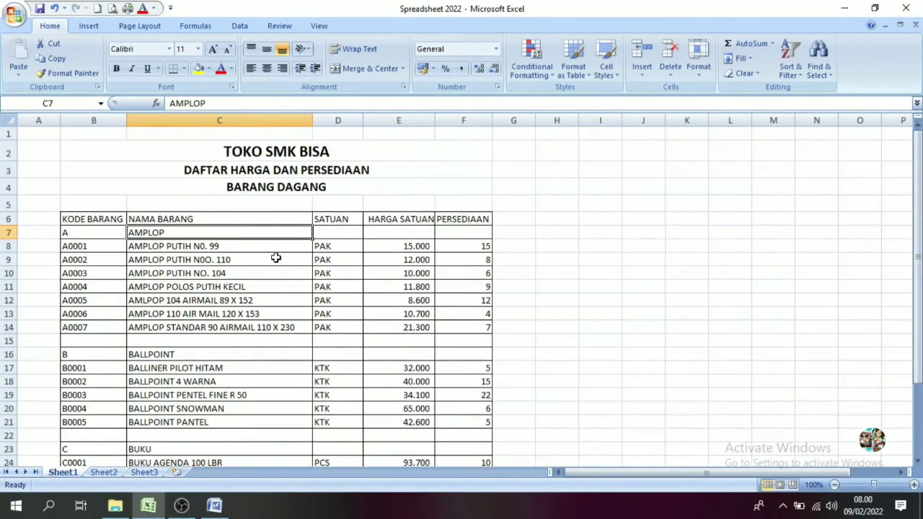
left_click(322, 219)
left_click_drag(76, 238, 325, 441)
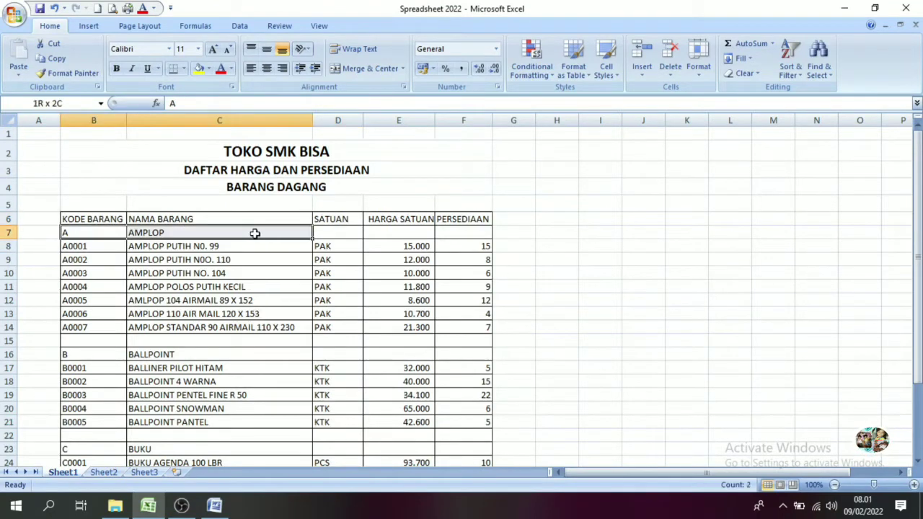
scroll(325, 448, "down", 1)
left_click_drag(336, 198, 335, 401)
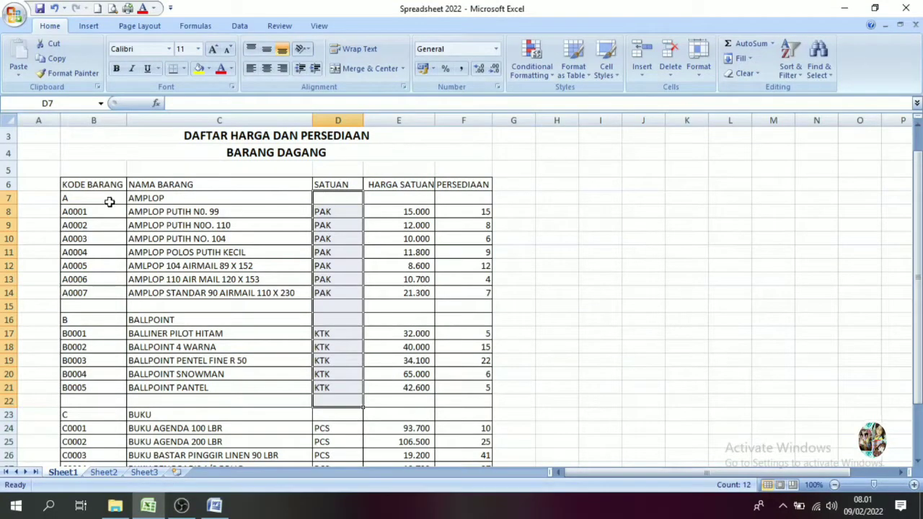
left_click_drag(84, 186, 469, 337)
left_click(430, 414)
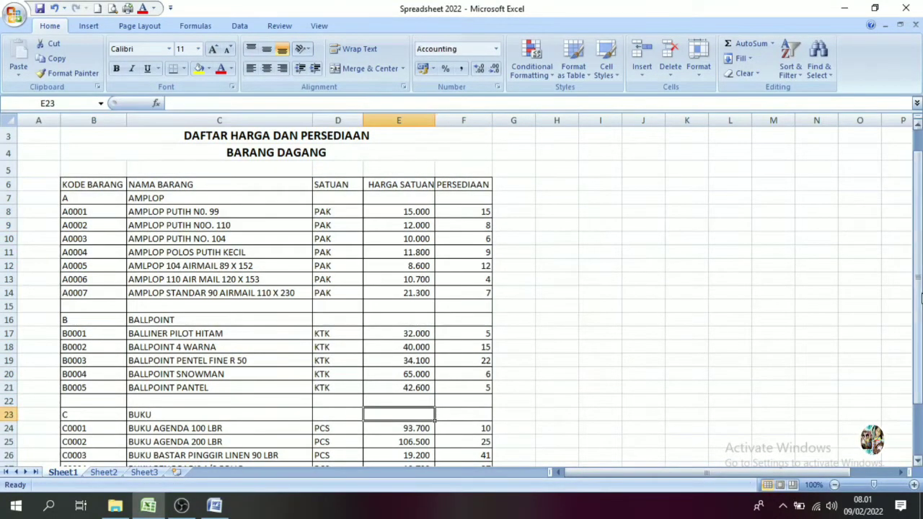
scroll(921, 298, "up", 1)
left_click(100, 103)
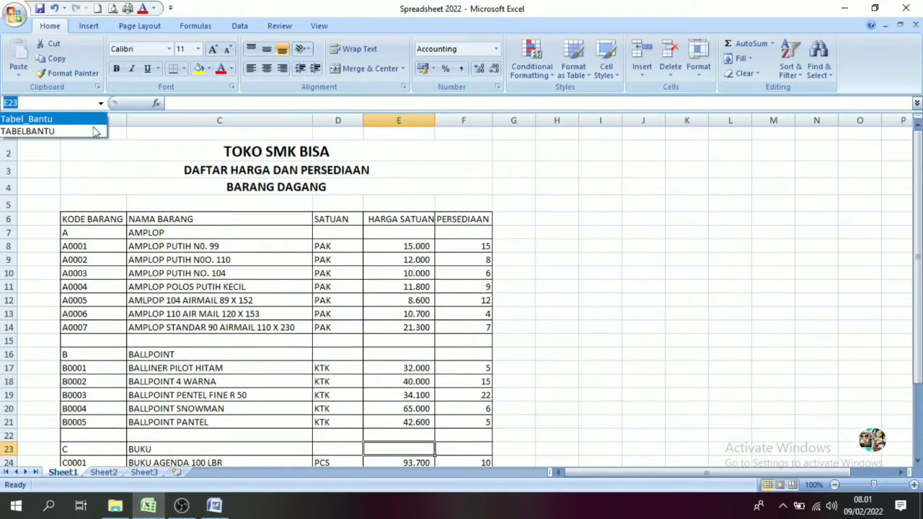
left_click(26, 119)
left_click_drag(919, 288, 918, 265)
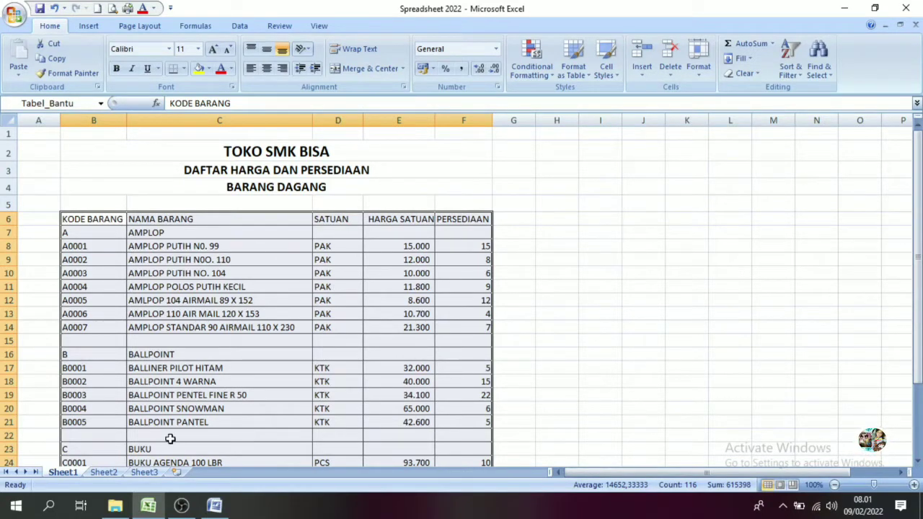
left_click(163, 404)
left_click(102, 473)
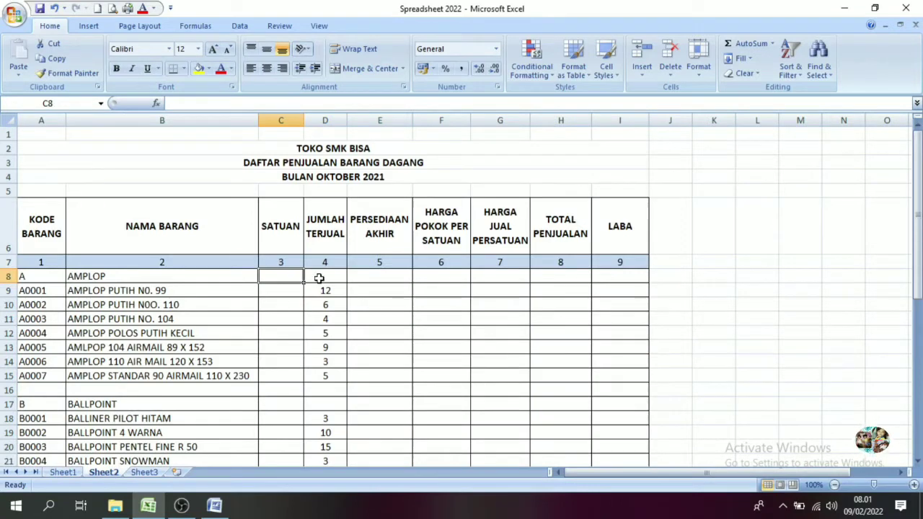
Enter =VLOOKUP(A8;Tabel_Bantu;3;FALSE) in C8 to look up the unit.
type("=v")
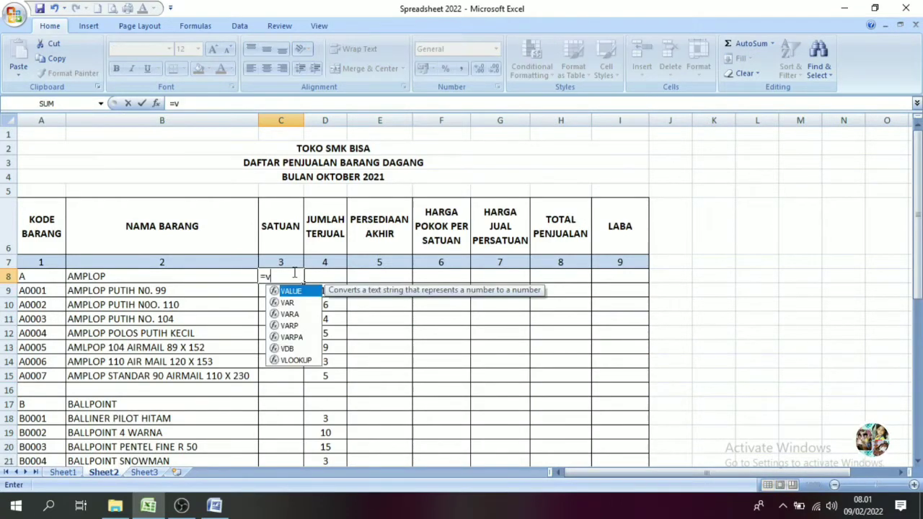
type("lookup9")
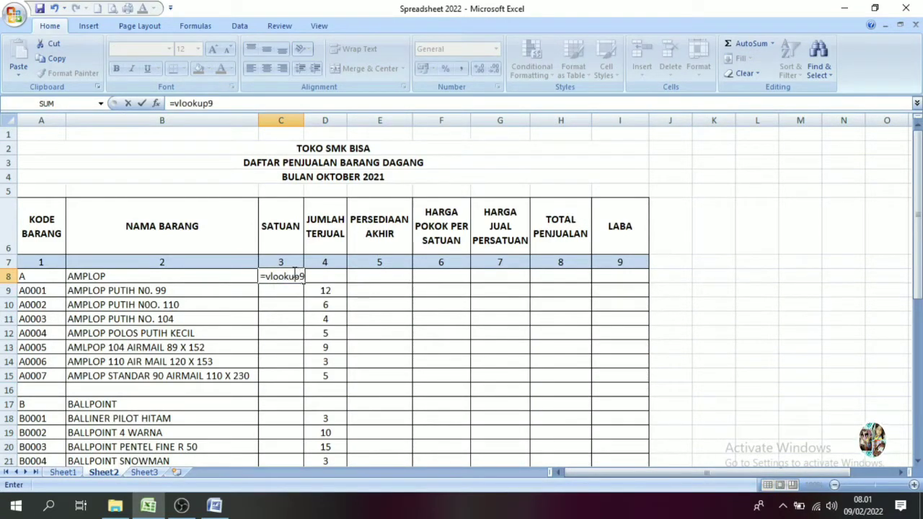
key("BackSpace")
type("(")
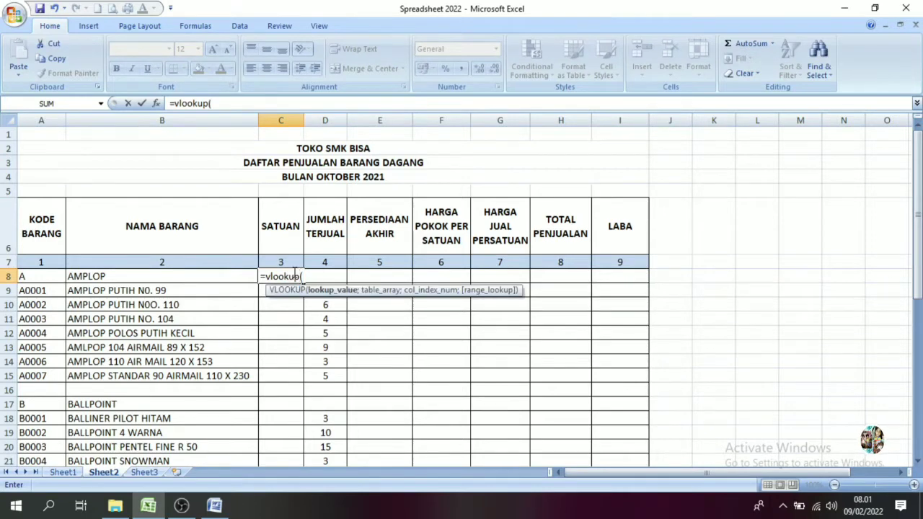
left_click(33, 278)
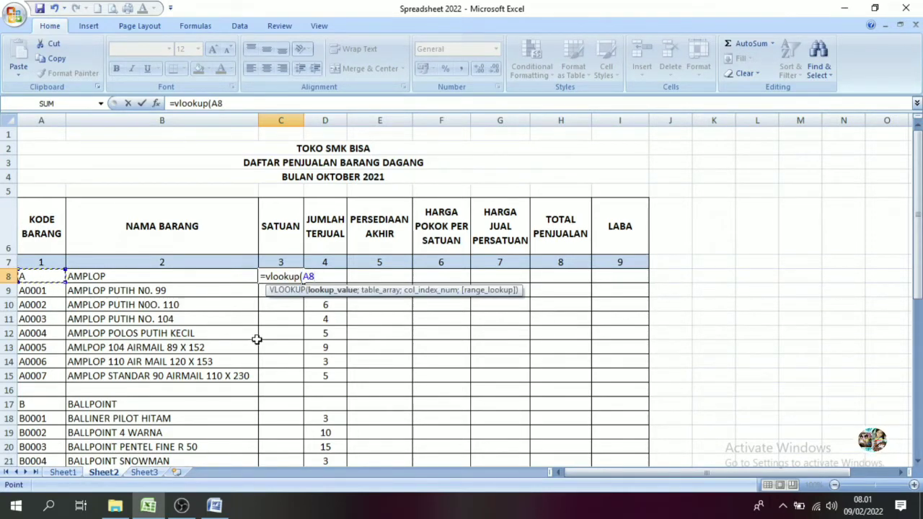
type(";")
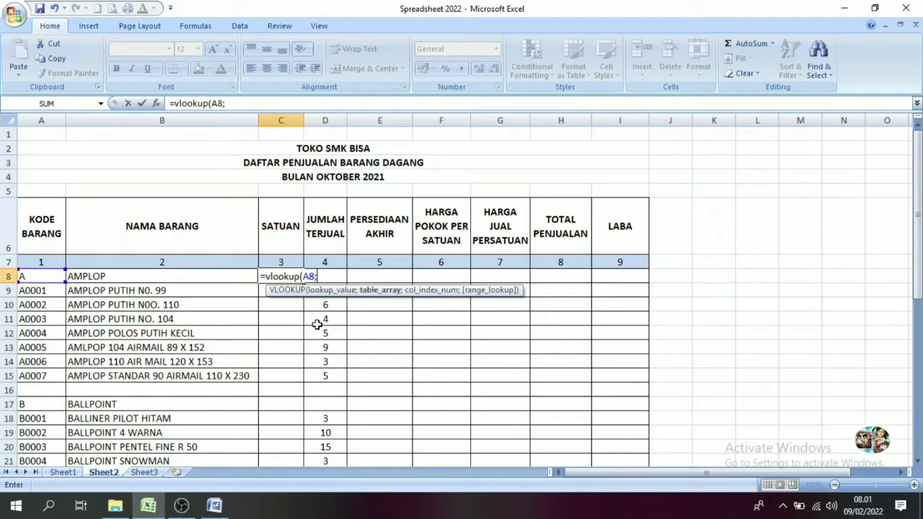
type("T")
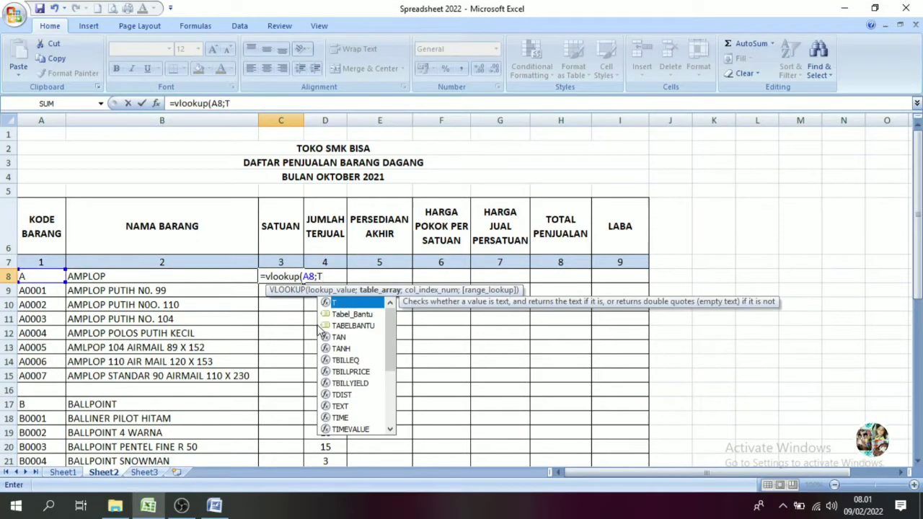
type("abel")
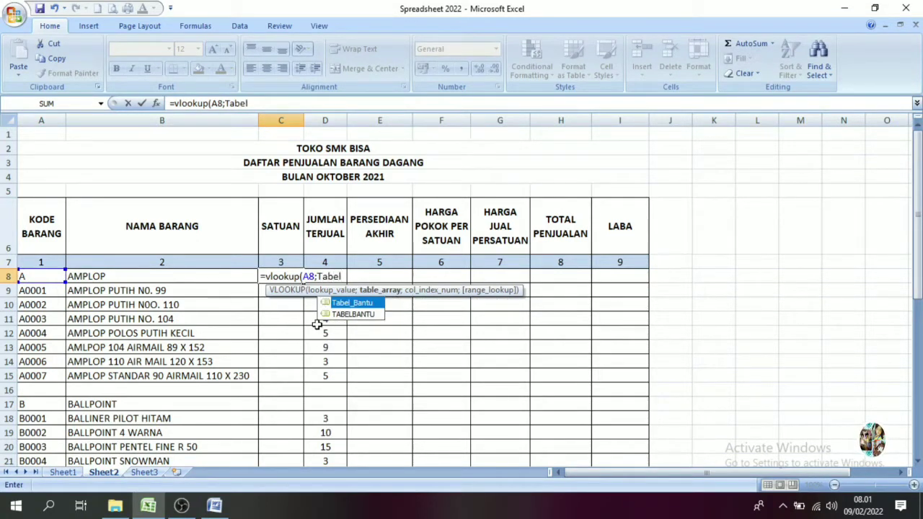
type("_Bantu")
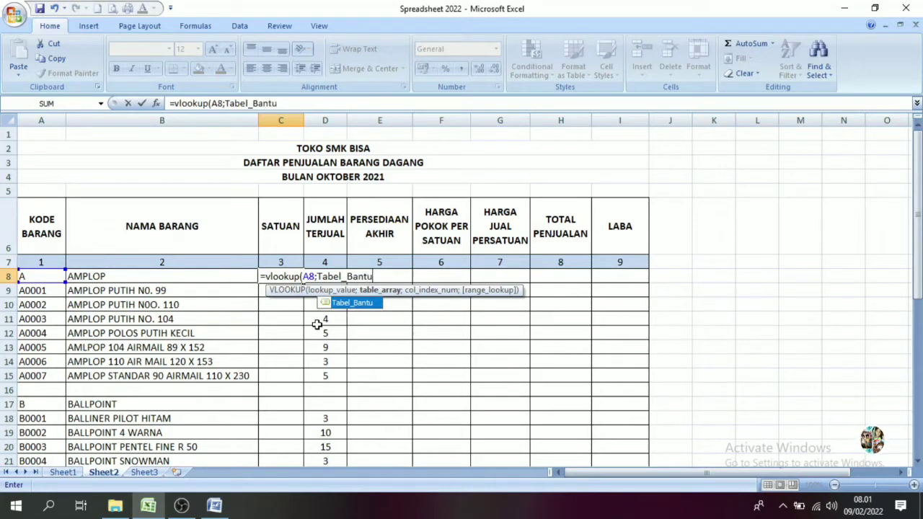
type(";3")
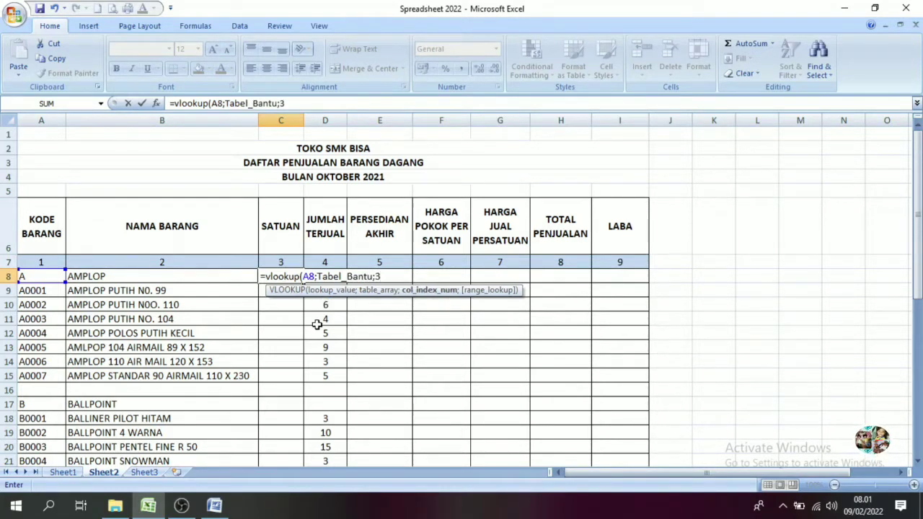
type(";")
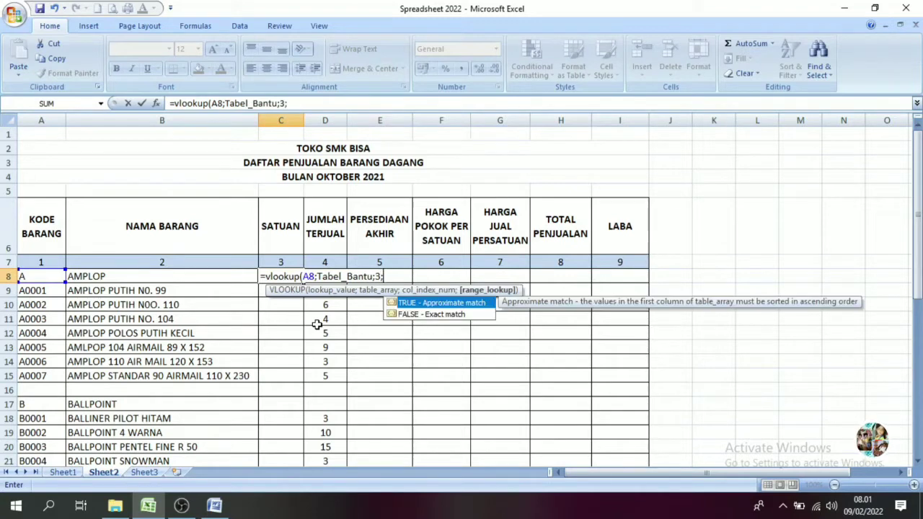
type("fa")
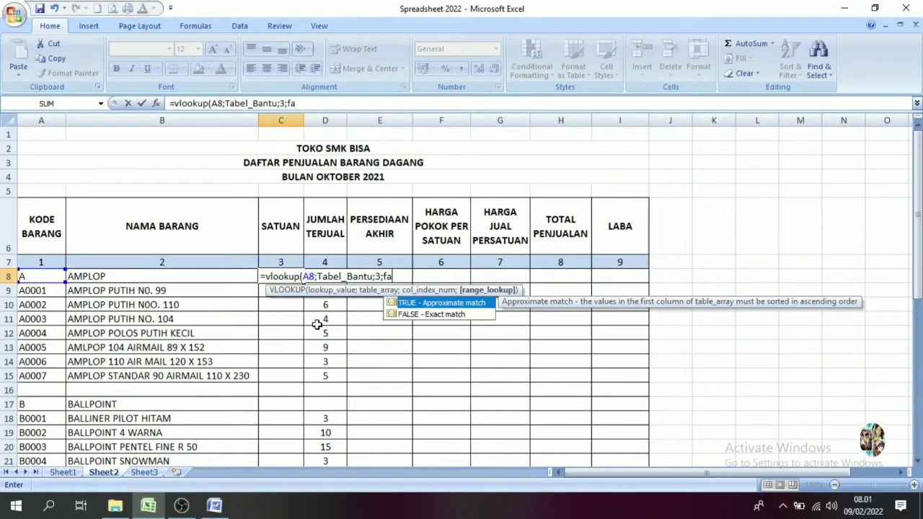
type("lse)")
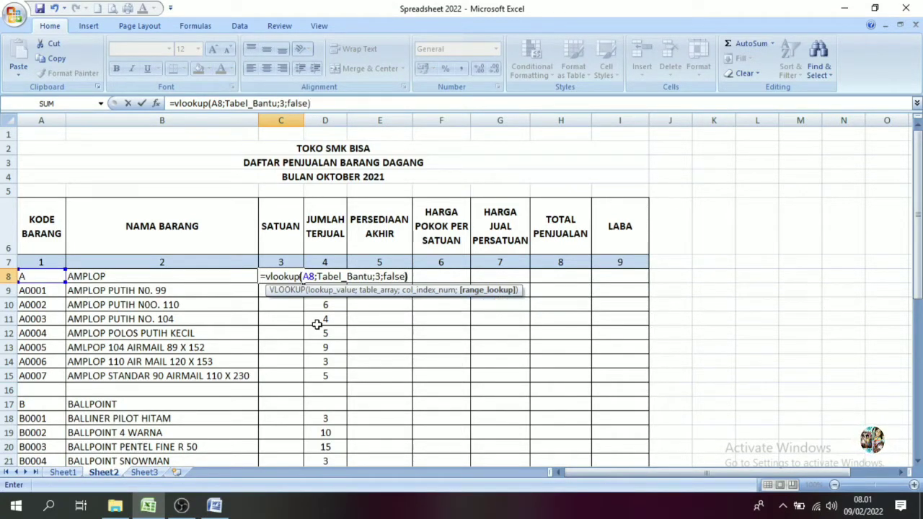
type("\\")
key("Return")
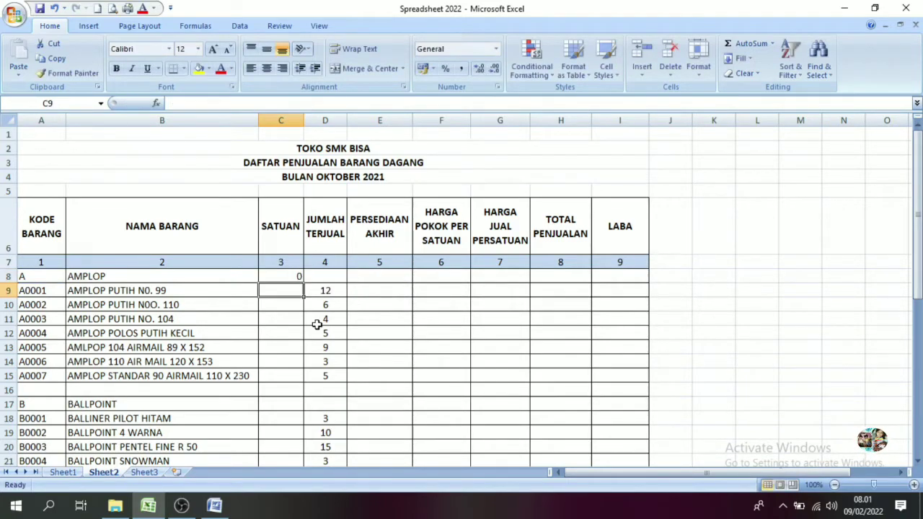
left_click(286, 277)
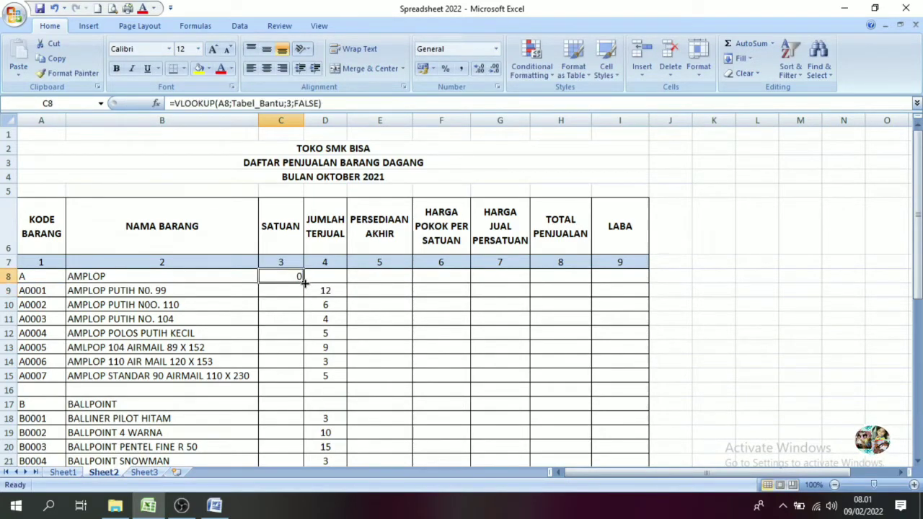
Fill the SATUAN formula down to C33 and clear the C8 and C16 results.
left_click_drag(304, 283, 292, 333)
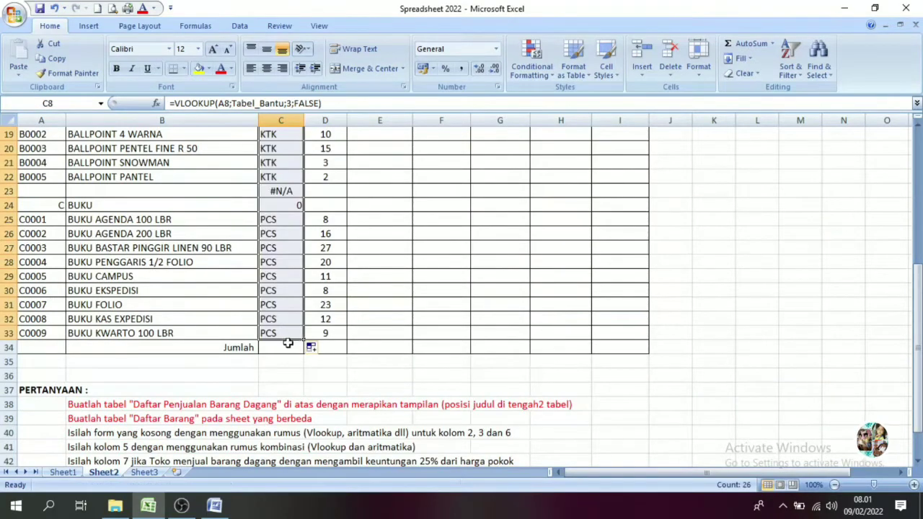
left_click_drag(918, 339, 914, 173)
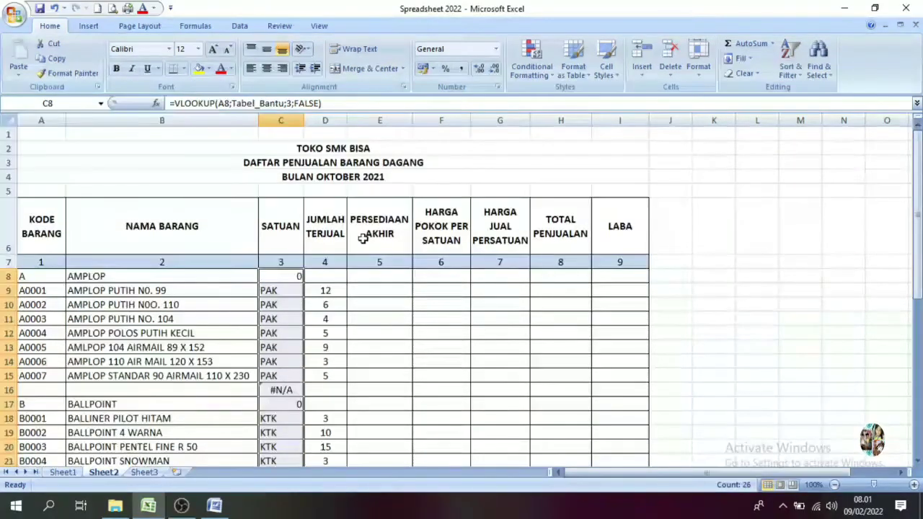
left_click(296, 279)
key("Delete")
left_click(295, 389)
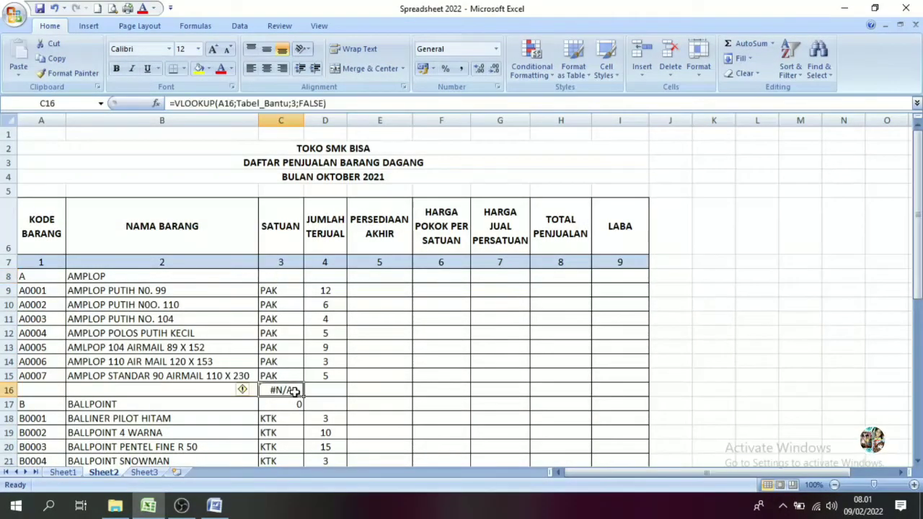
key("Delete")
Clear the leftover formulas in C17, C23 and C24.
left_click(295, 403)
key("Delete")
left_click_drag(918, 209, 917, 253)
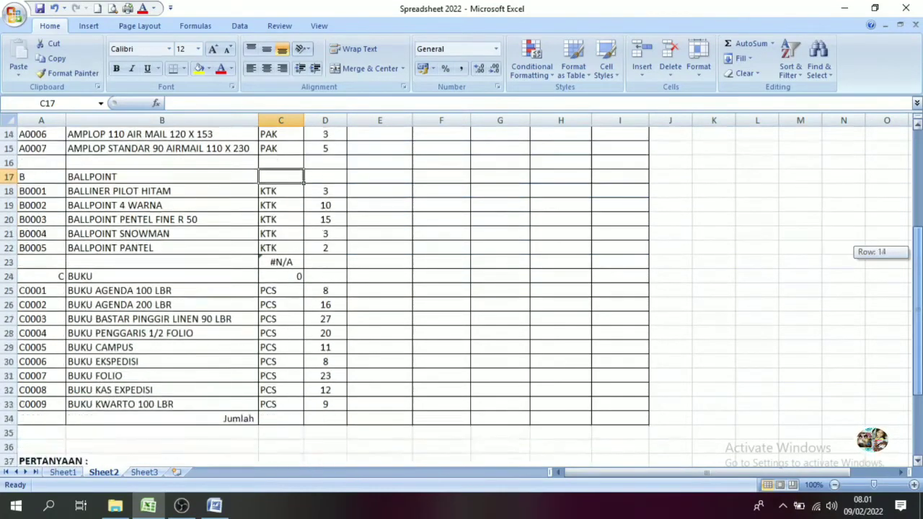
left_click(292, 263)
key("Delete")
left_click(289, 279)
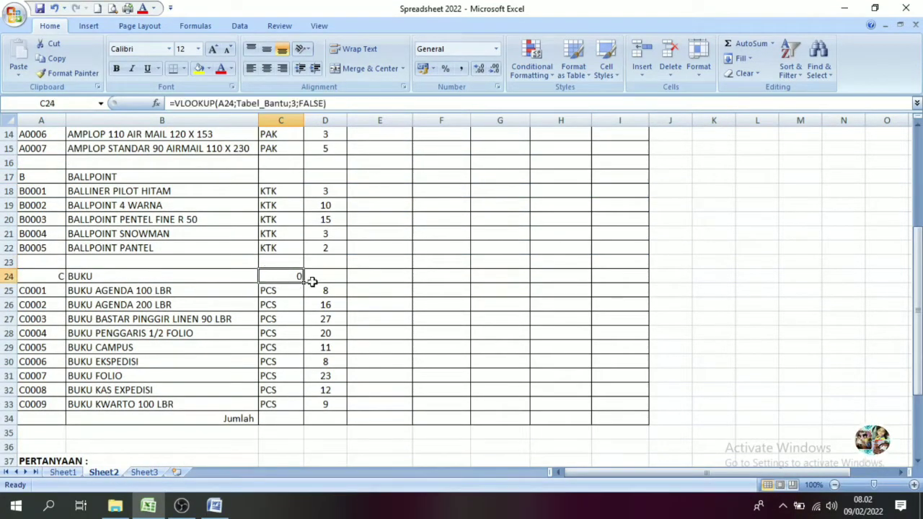
key("Delete")
left_click_drag(920, 353, 919, 346)
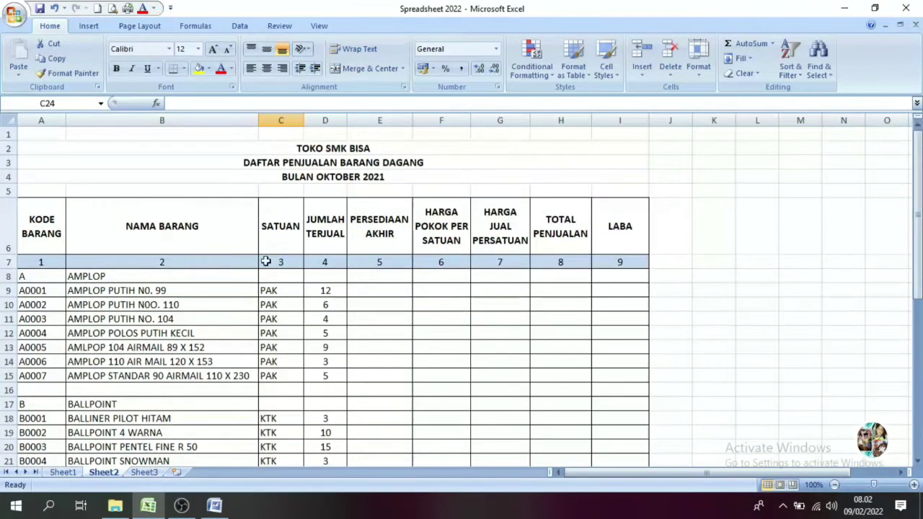
left_click(141, 272)
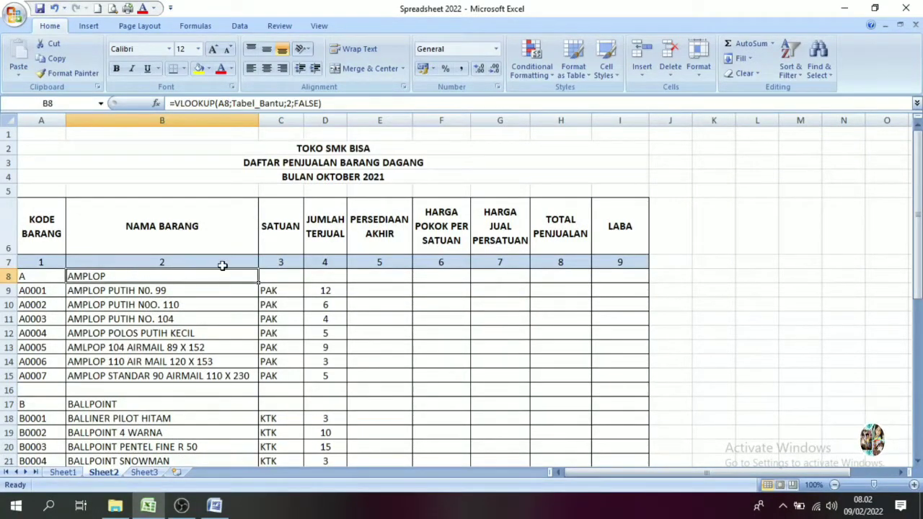
left_click(293, 263)
left_click(437, 266)
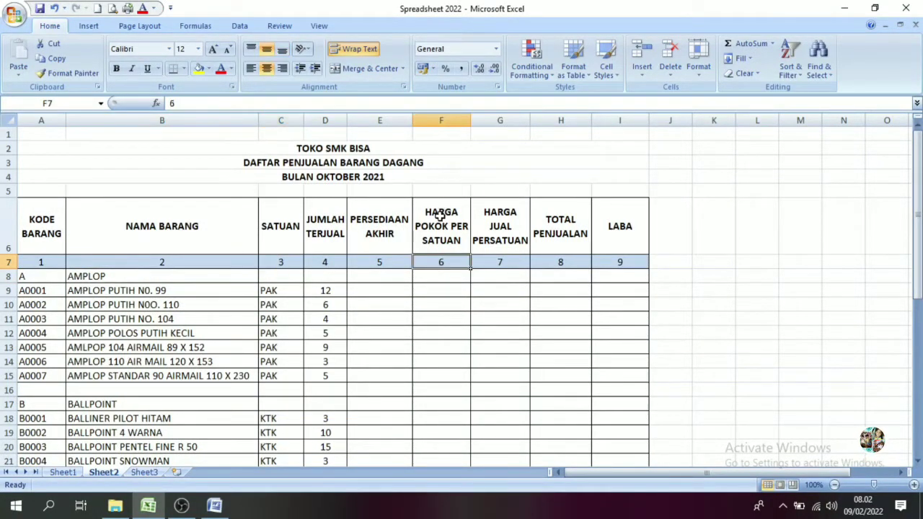
left_click(62, 473)
left_click(408, 214)
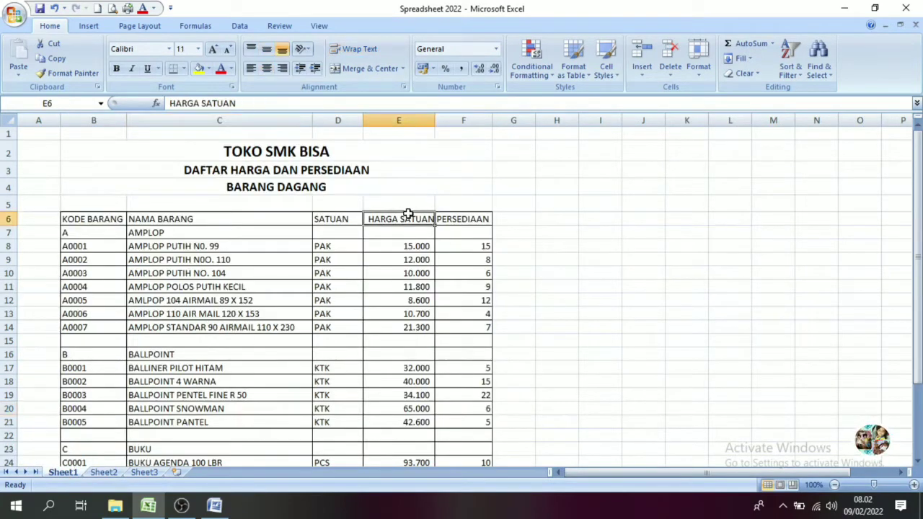
left_click(396, 246)
left_click(399, 215)
left_click(403, 246)
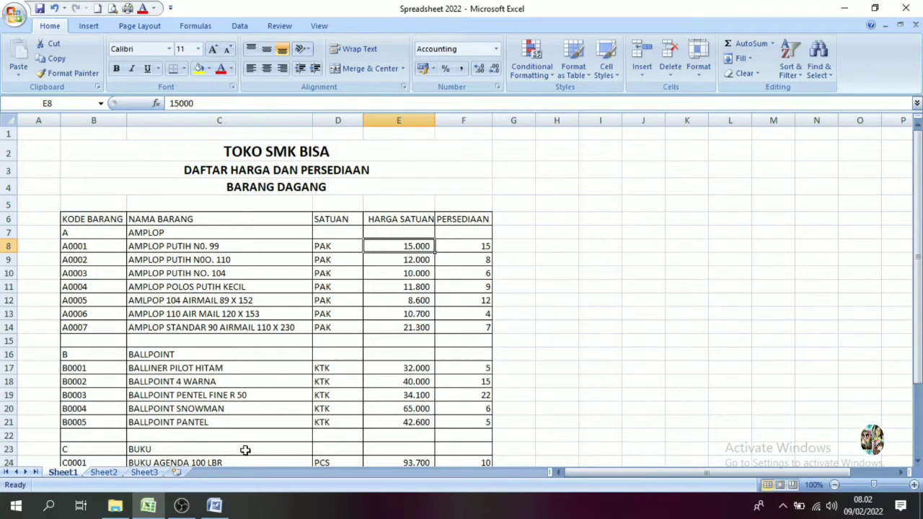
left_click(101, 475)
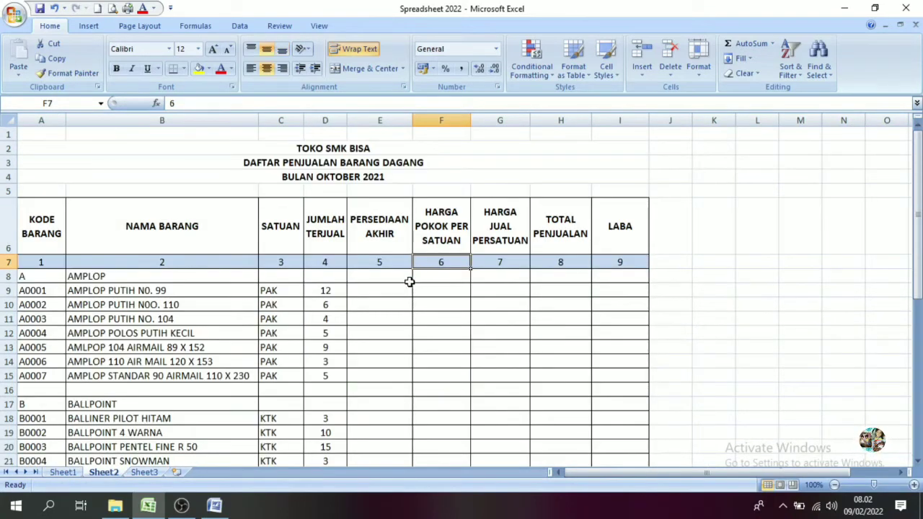
left_click(441, 276)
left_click(453, 293)
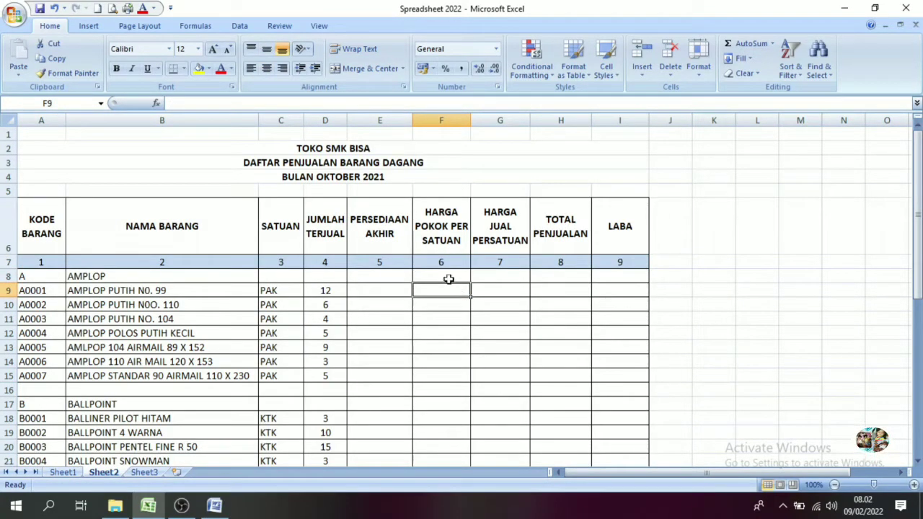
left_click(449, 277)
left_click(451, 286)
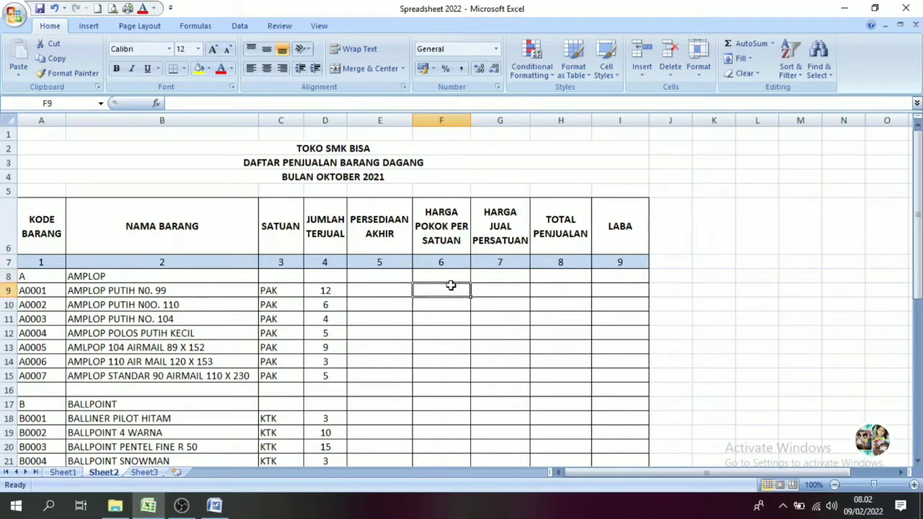
Enter =VLOOKUP(A9;Tabel_Bantu;4;FALSE) in F9, returning cost price 15000 for A0001.
type("=vlo")
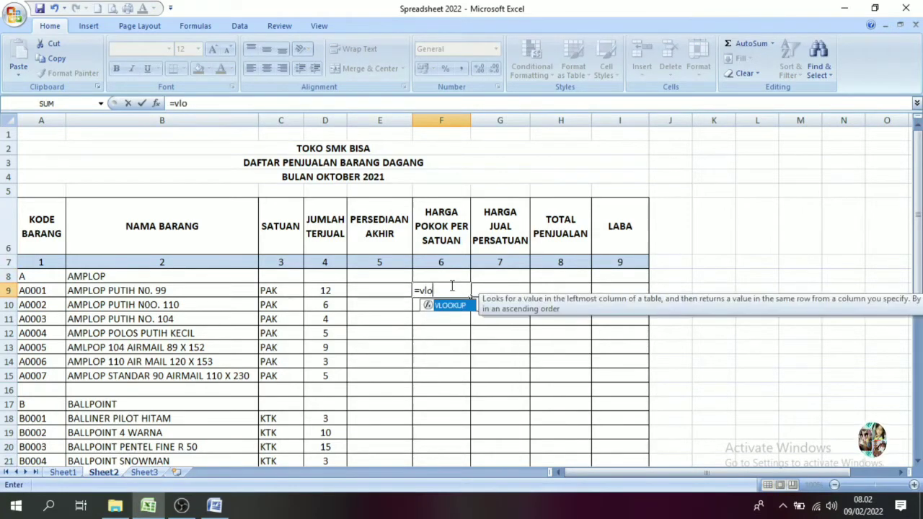
type("oukp(")
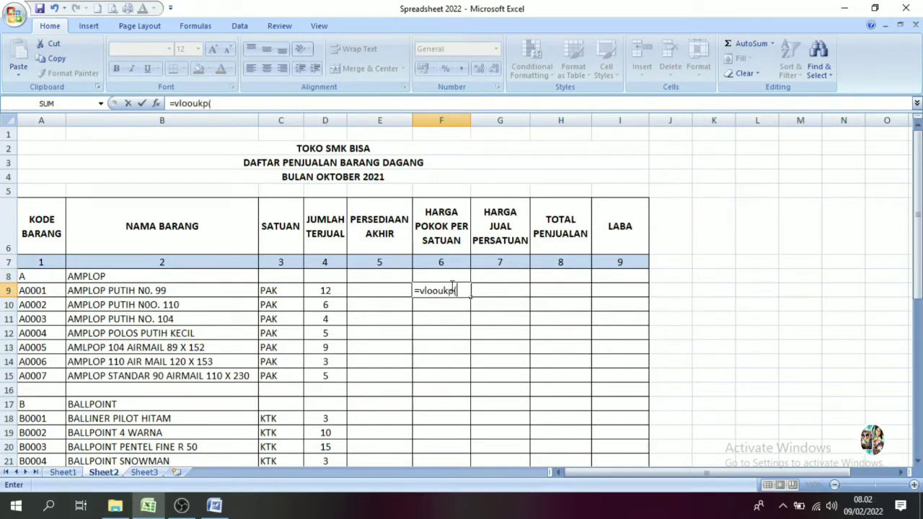
left_click(29, 292)
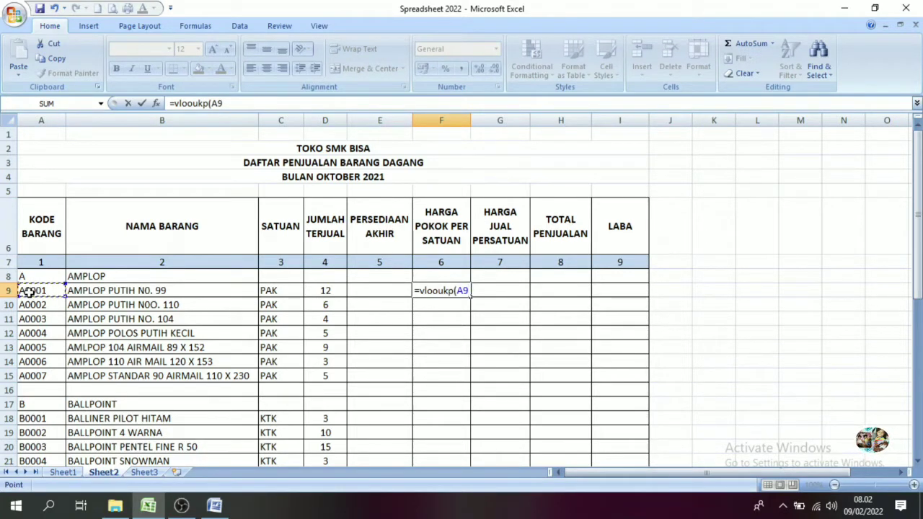
key("BackSpace")
key("BackSpace")
key("BackSpace")
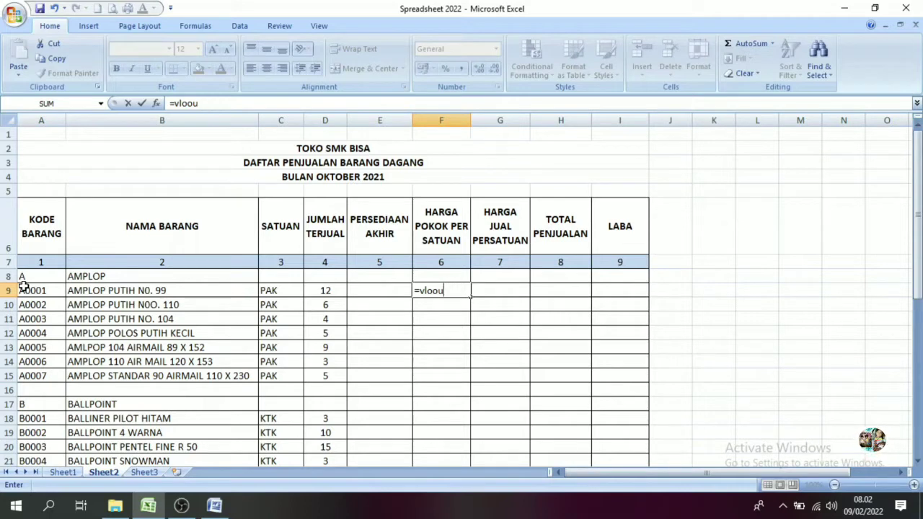
key("BackSpace")
type("u")
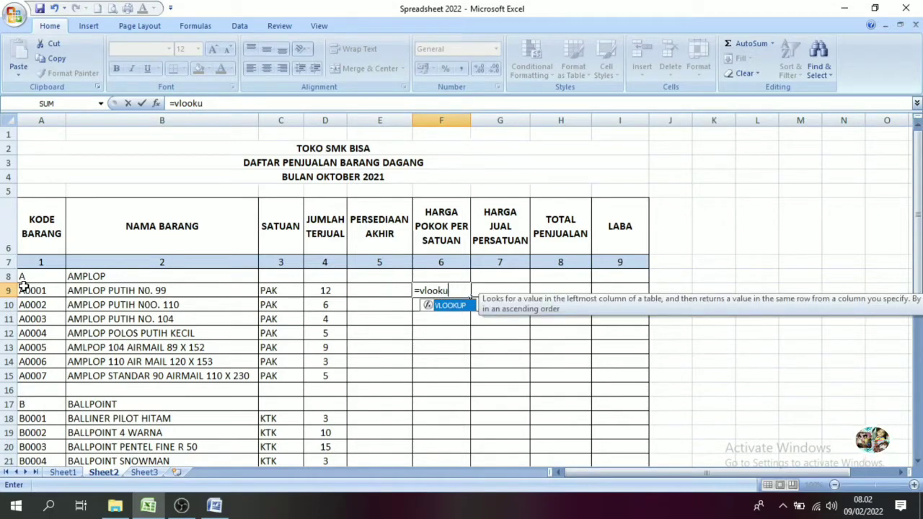
type("p(")
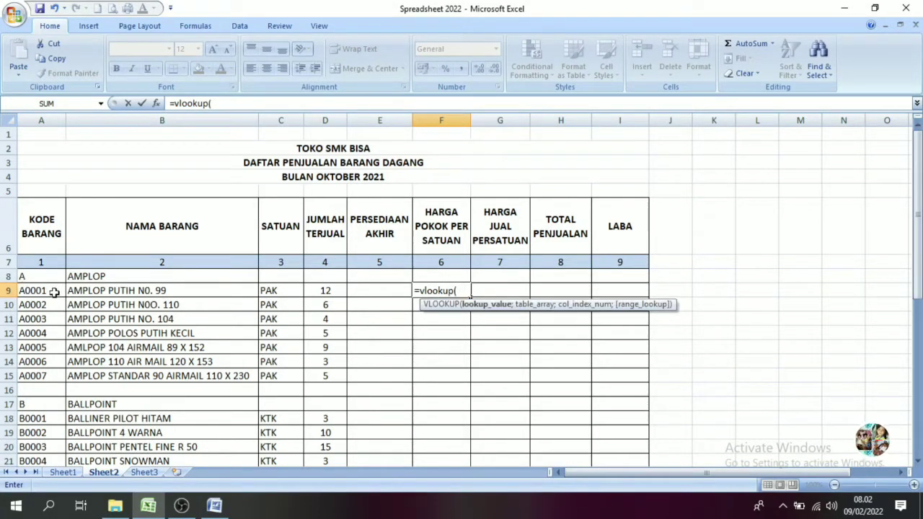
left_click(54, 291)
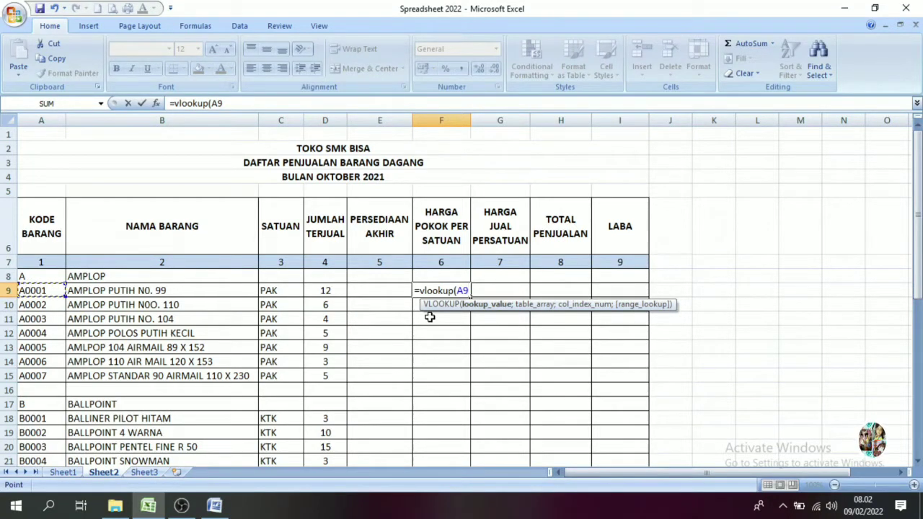
type(";")
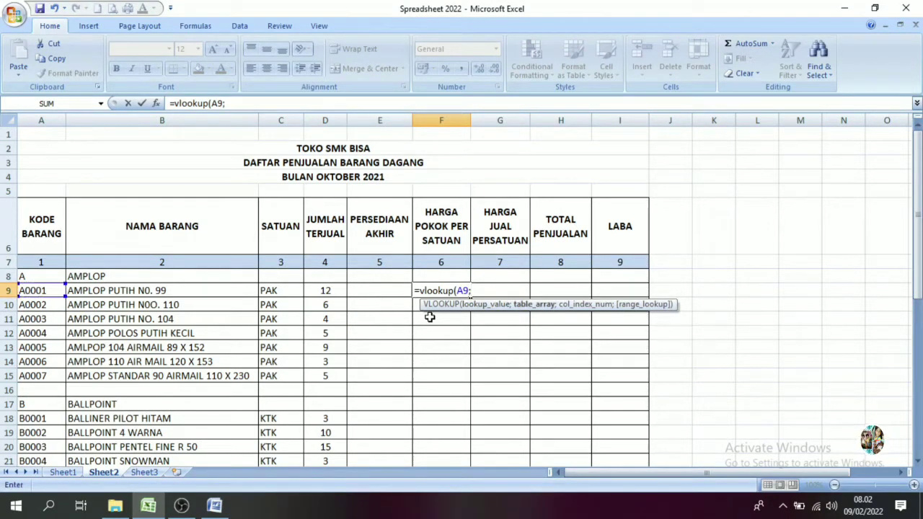
type("Tabe")
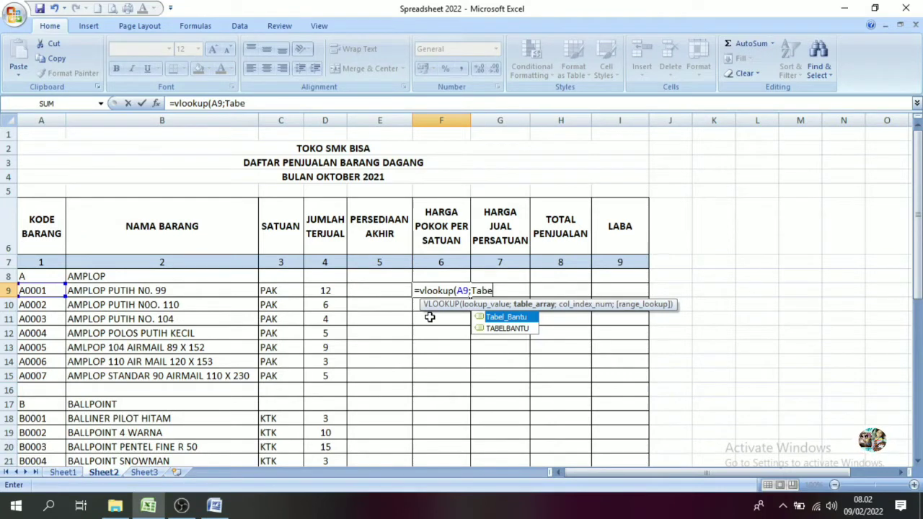
type("l_Ban")
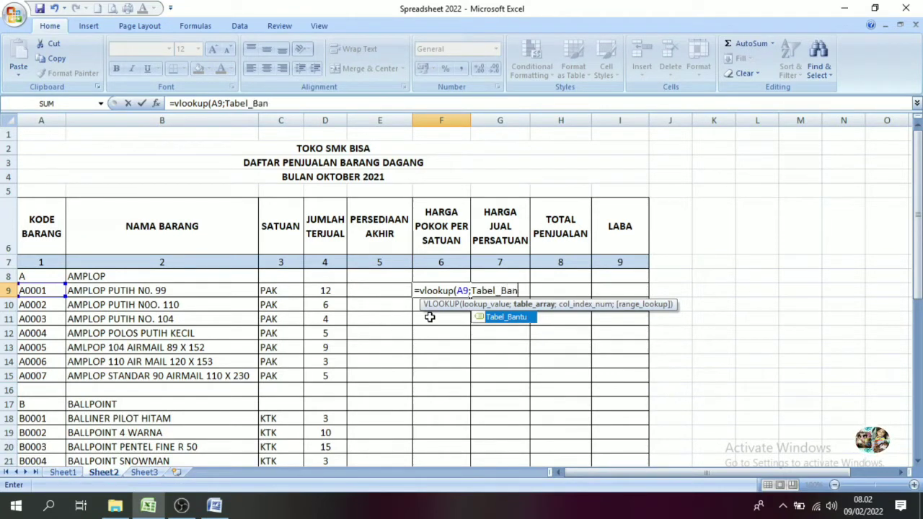
type("tu;4")
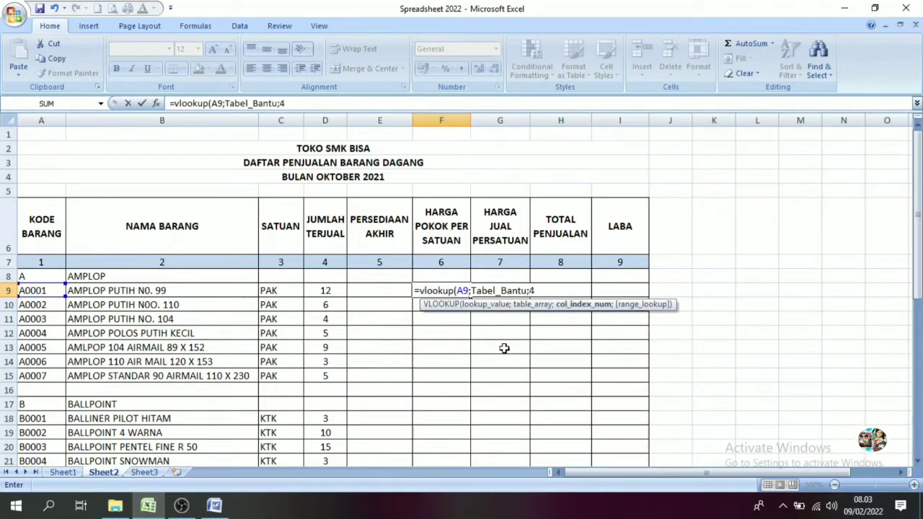
type(";")
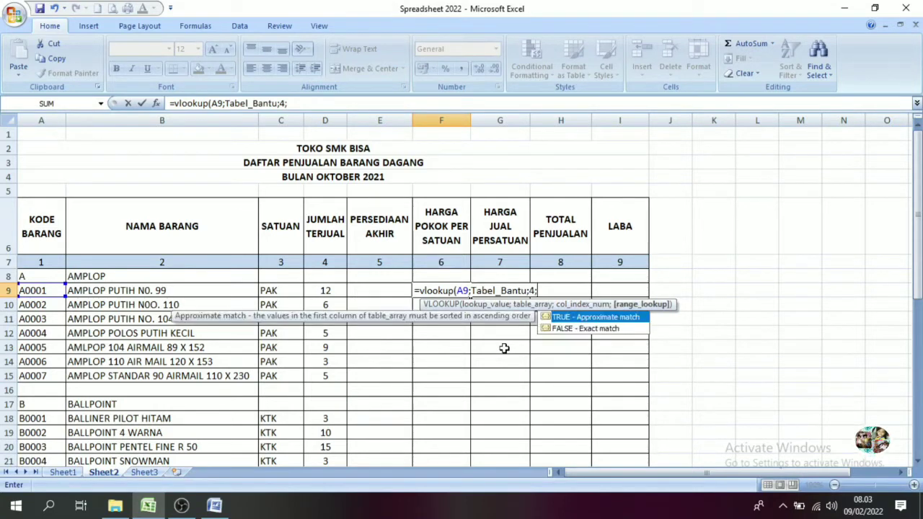
type("false")
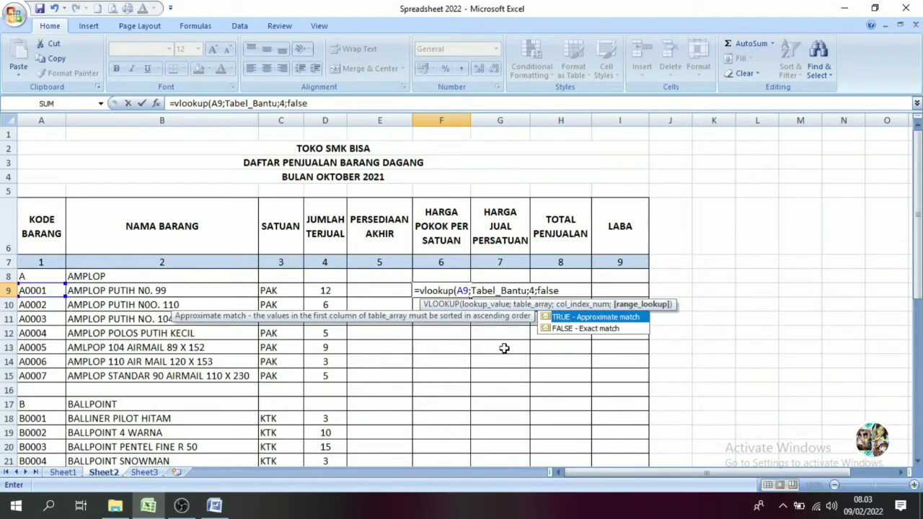
type(")")
key("Return")
left_click(458, 293)
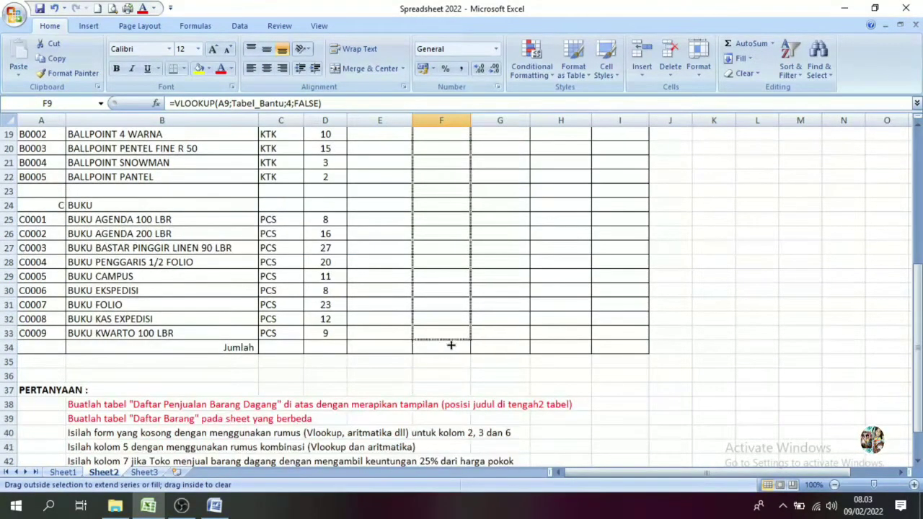
Fill the cost-price formula down to F33 and clear the #N/A and 0 in rows 16–17 and 23–24.
left_click_drag(471, 300, 452, 344)
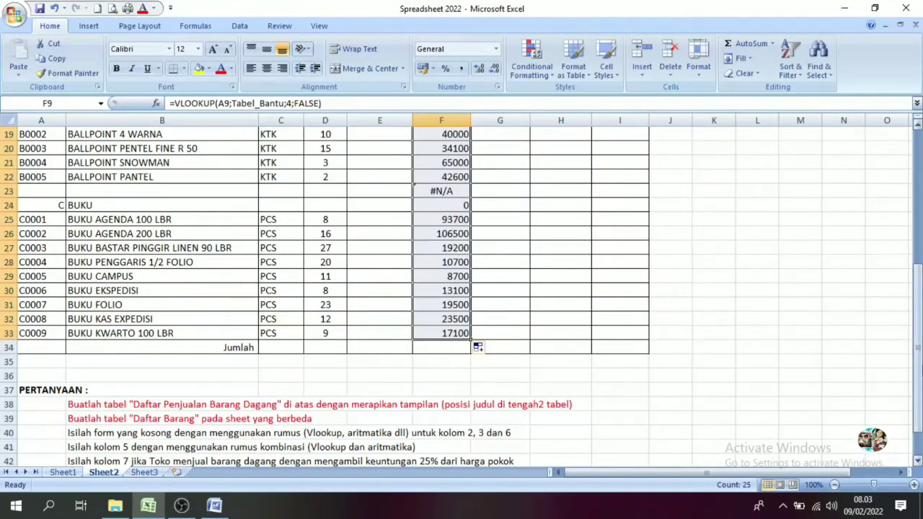
scroll(825, 338, "up", 3)
left_click(621, 362)
left_click_drag(444, 305, 448, 318)
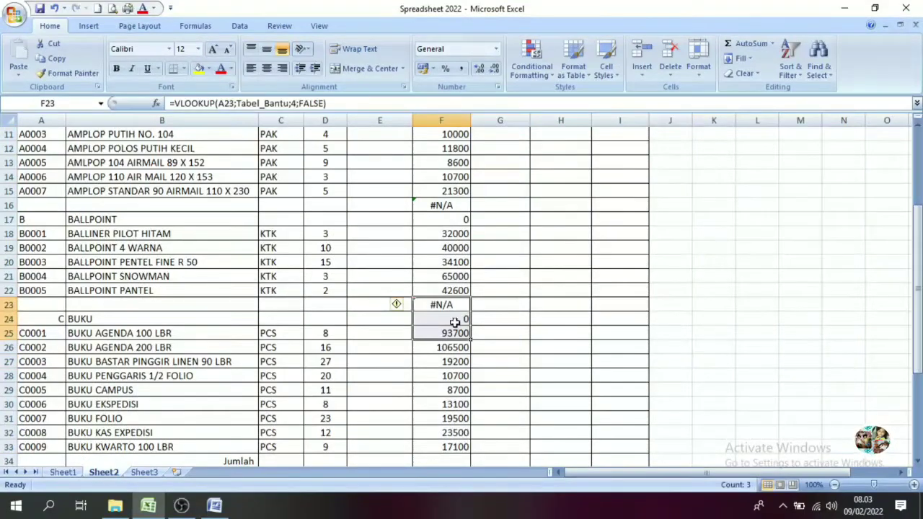
key("Delete")
left_click_drag(441, 205, 446, 218)
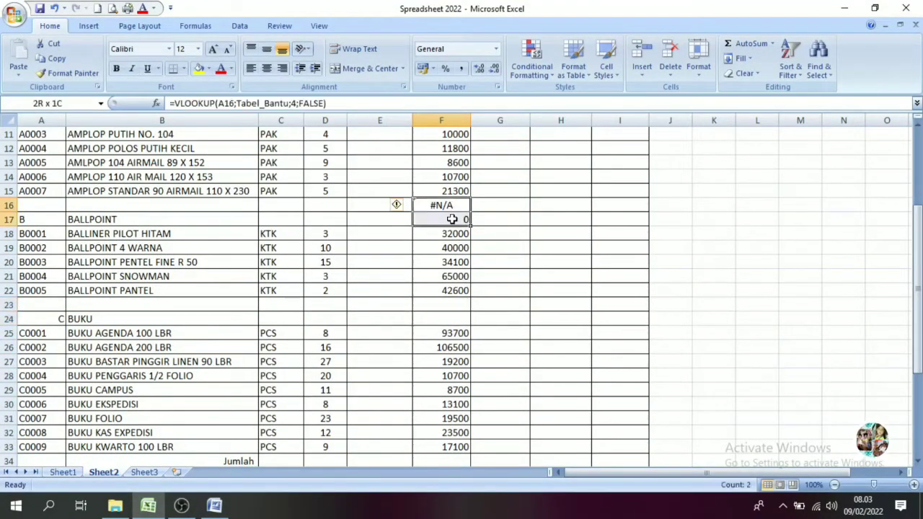
key("Delete")
mouse_move(920, 274)
left_mouse_down()
mouse_move(921, 247)
mouse_move(871, 191)
left_mouse_up()
left_click(441, 376)
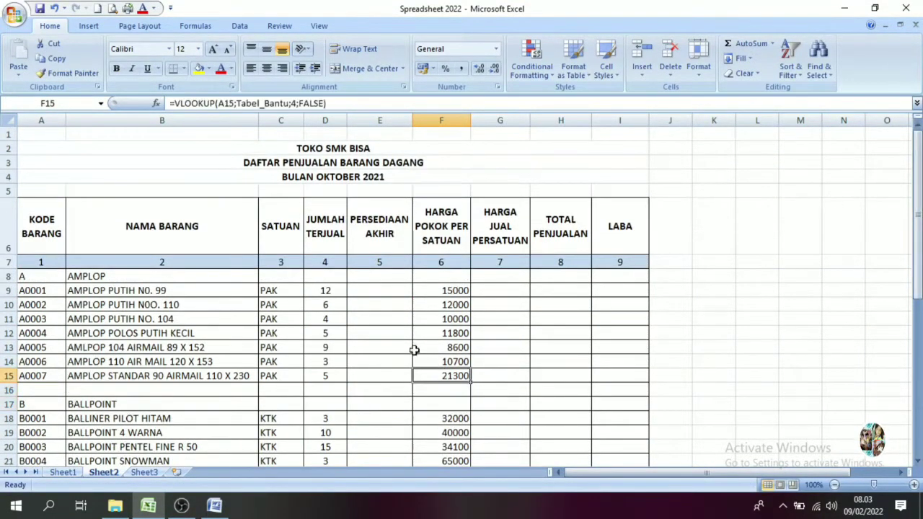
Color the row 40 question text red.
left_click(288, 276)
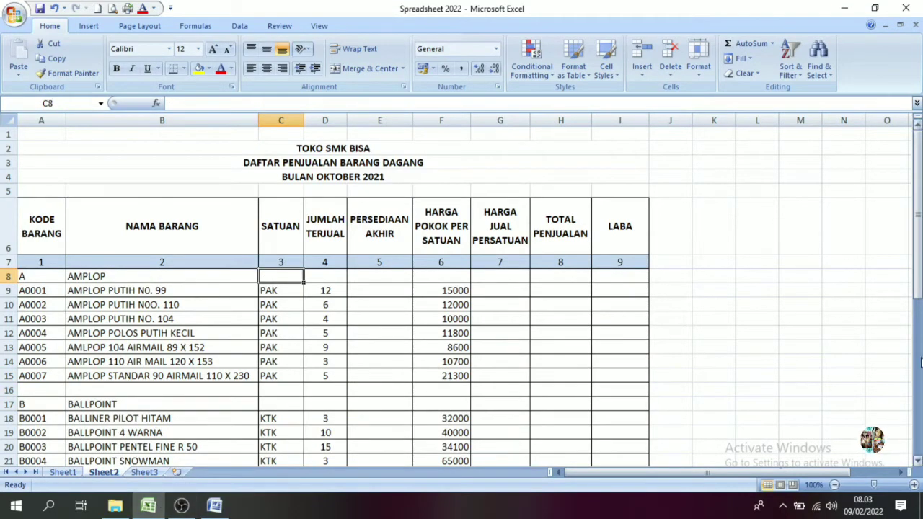
scroll(438, 431, "down", 7)
left_click(110, 404)
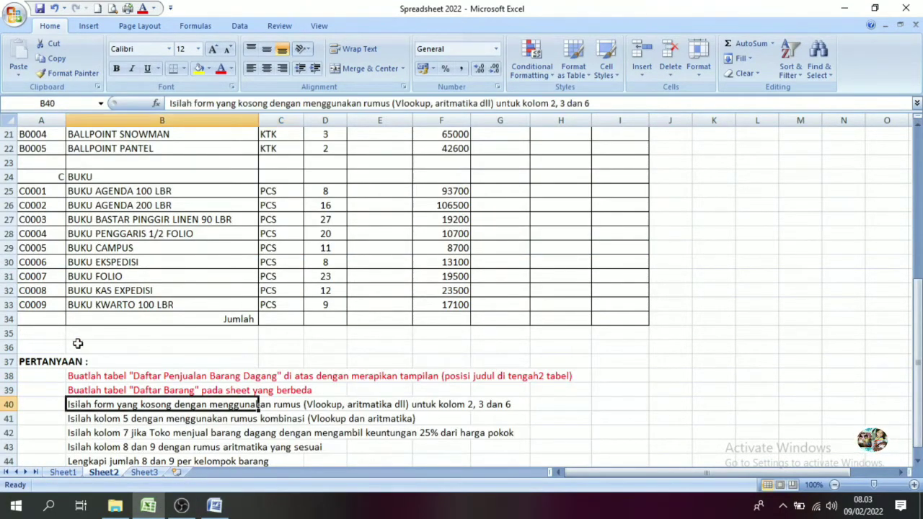
left_click(221, 69)
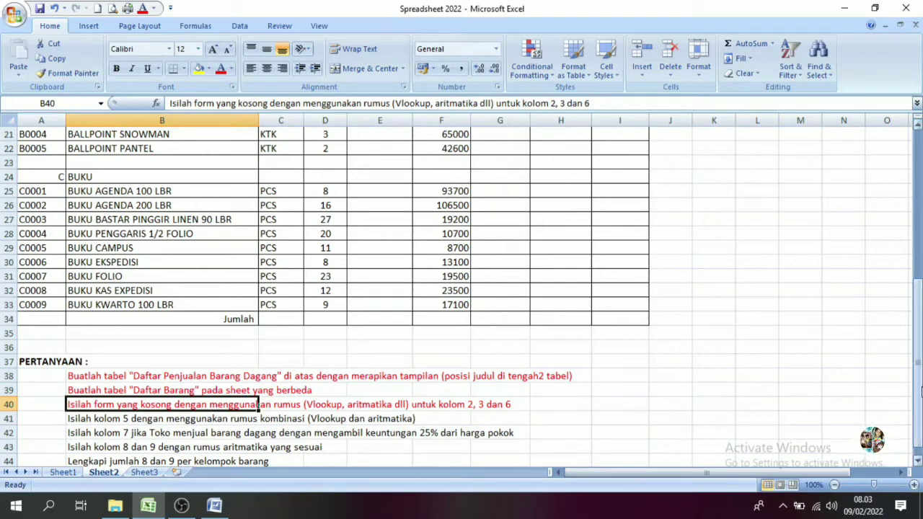
left_click_drag(917, 395, 917, 261)
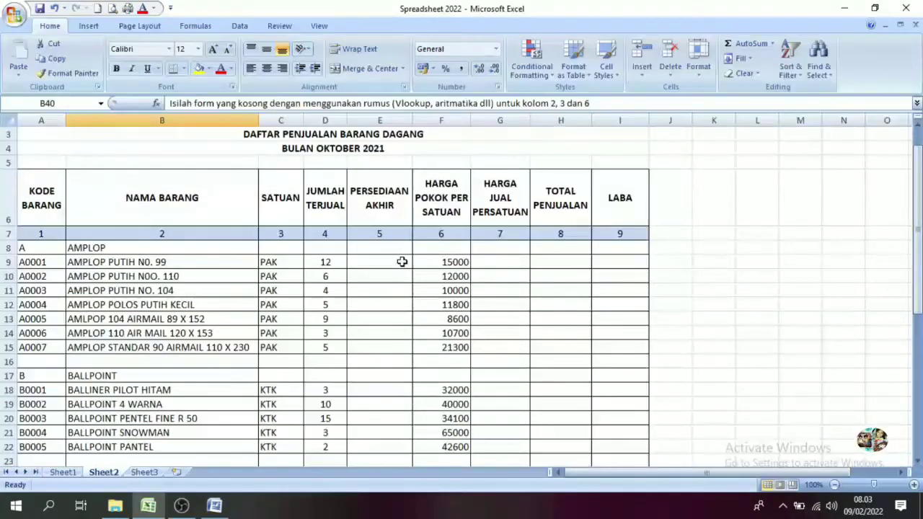
left_click(370, 262)
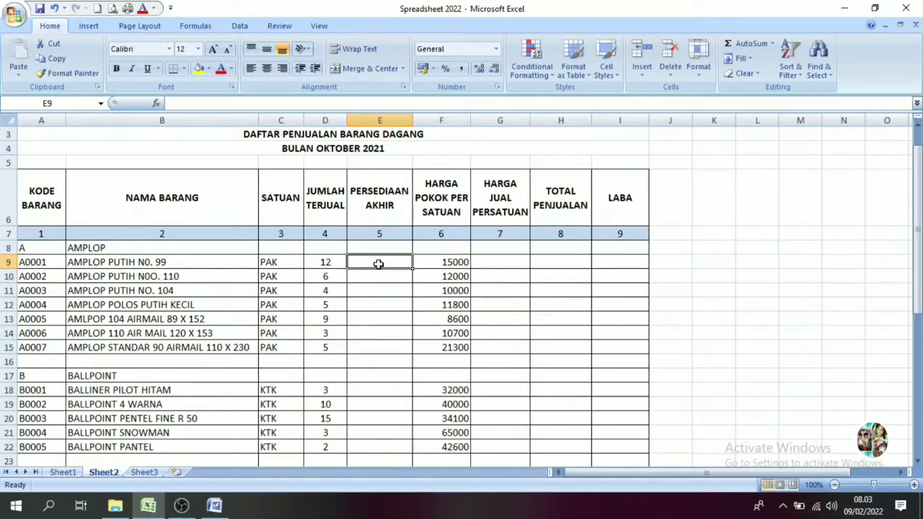
left_click(63, 473)
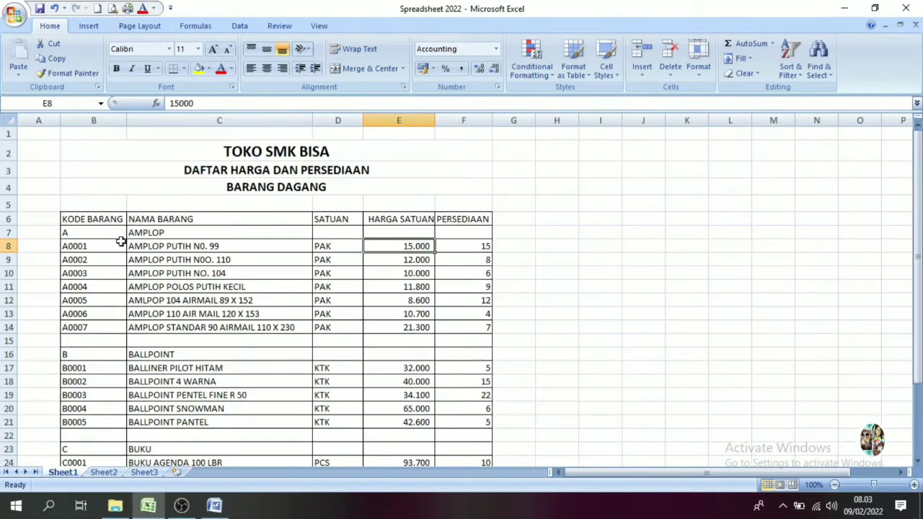
left_click(479, 222)
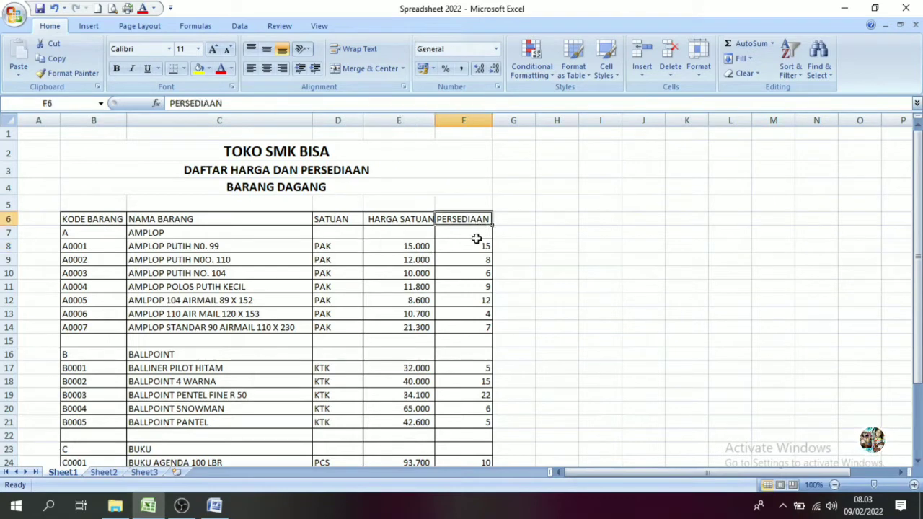
left_click(476, 249)
left_click(477, 222)
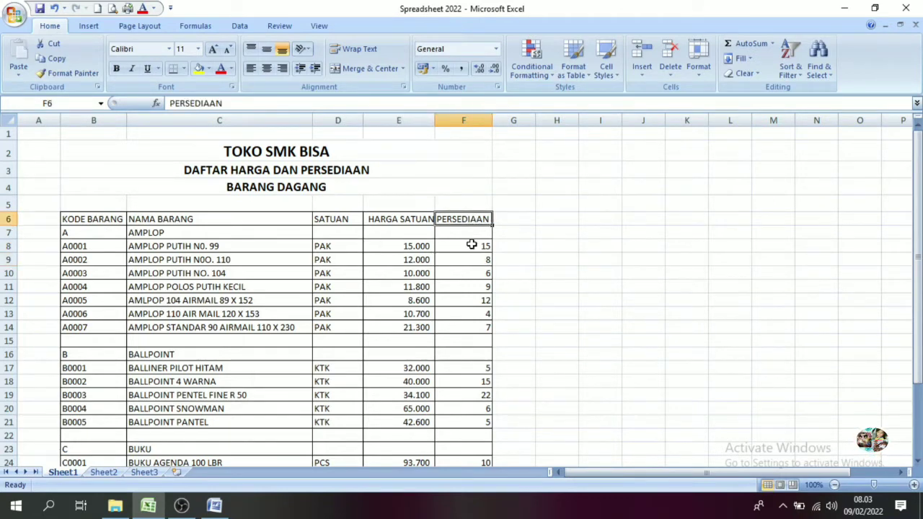
left_click(472, 245)
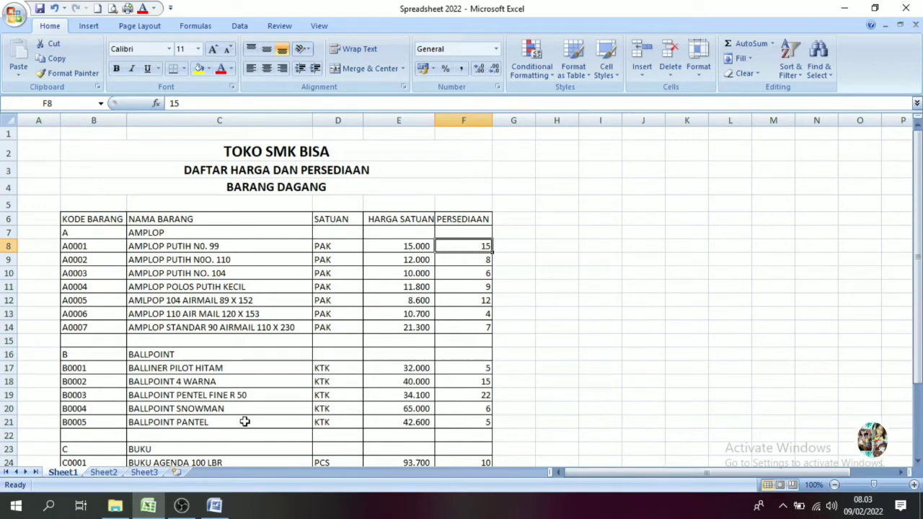
left_click(101, 472)
left_click(325, 259)
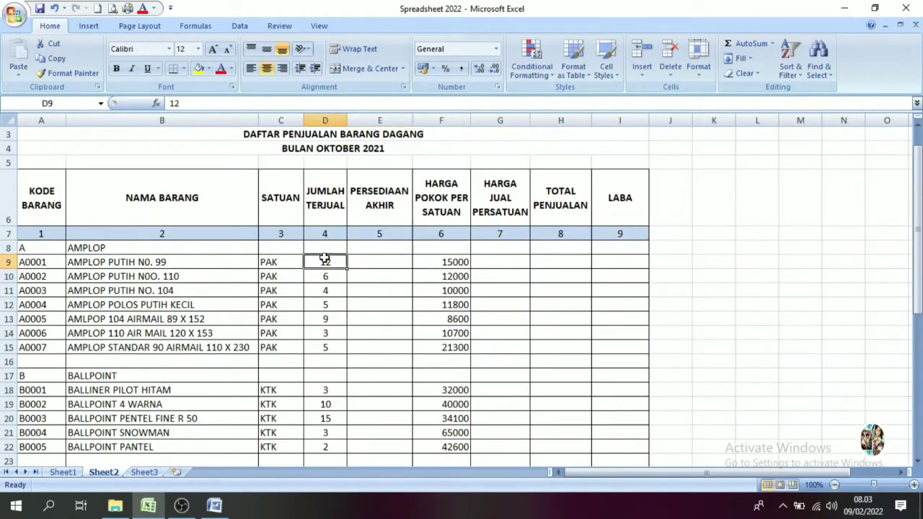
left_click(372, 258)
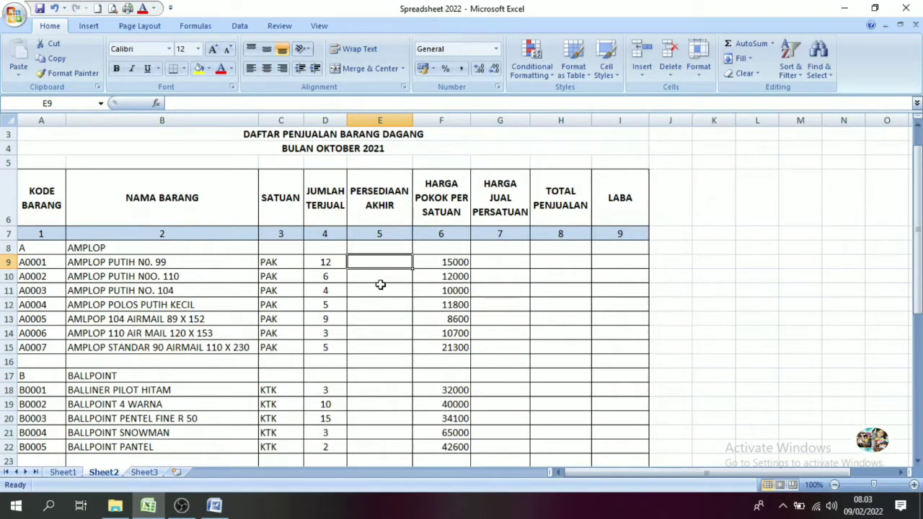
Build =VLOOKUP(A9;Tabel_Bantu;5)-D9 in E9 for the ending stock.
type("=vloo")
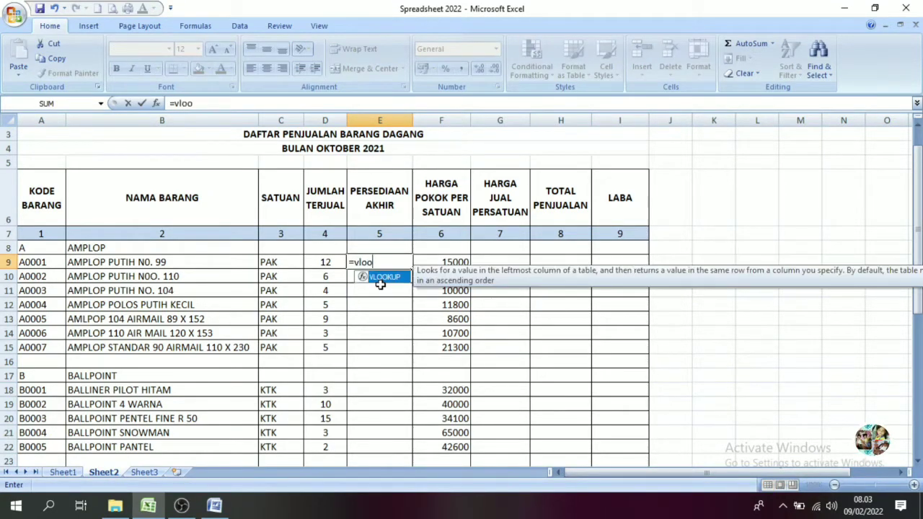
type("u")
key("BackSpace")
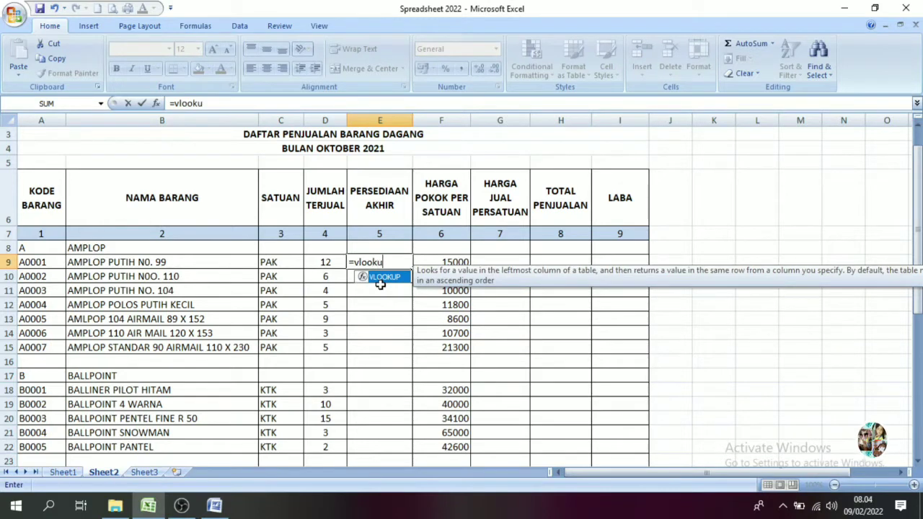
type("(")
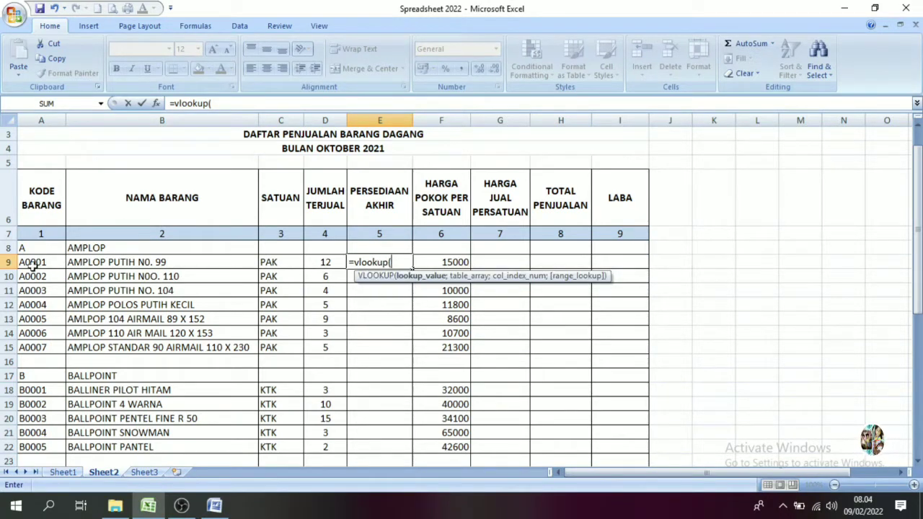
left_click(27, 264)
type(";")
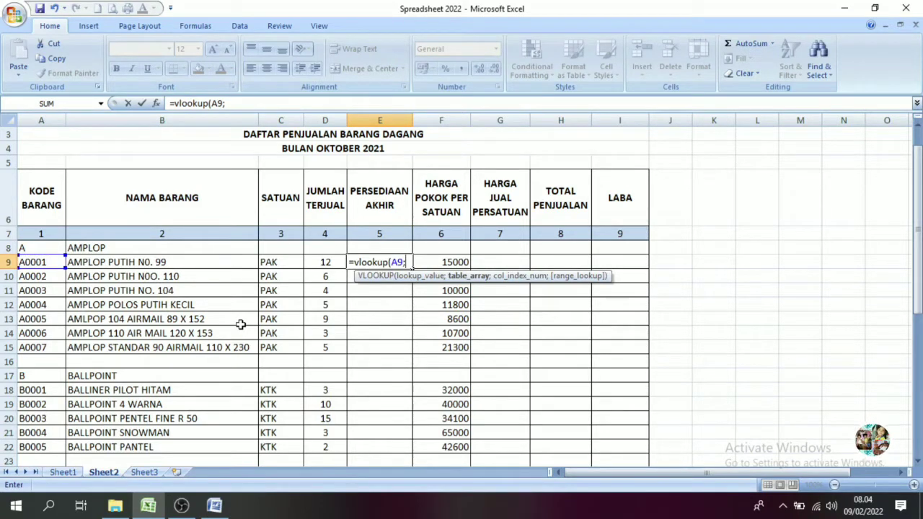
type("Tabel")
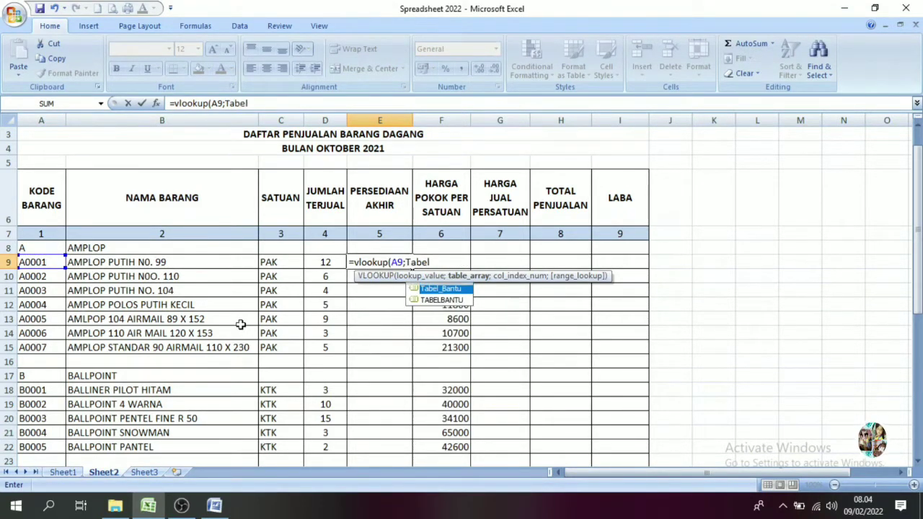
type("_Bantu")
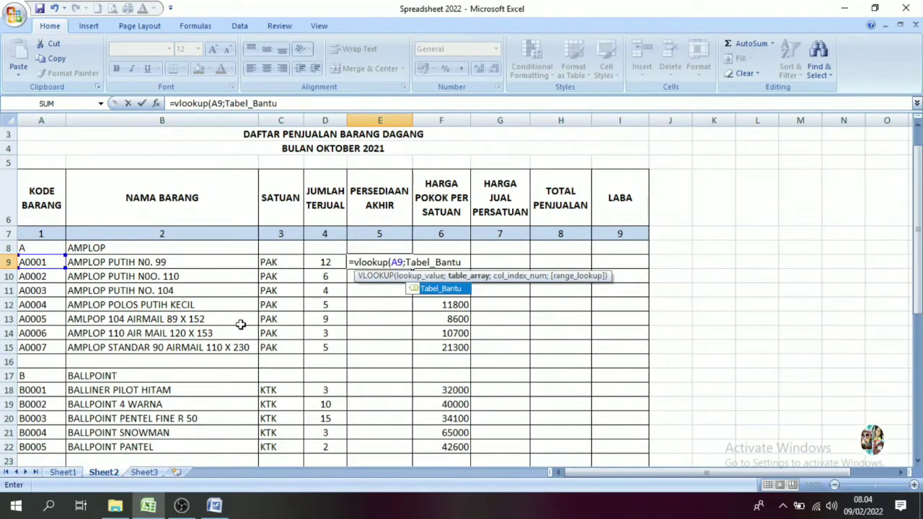
type(";5)-")
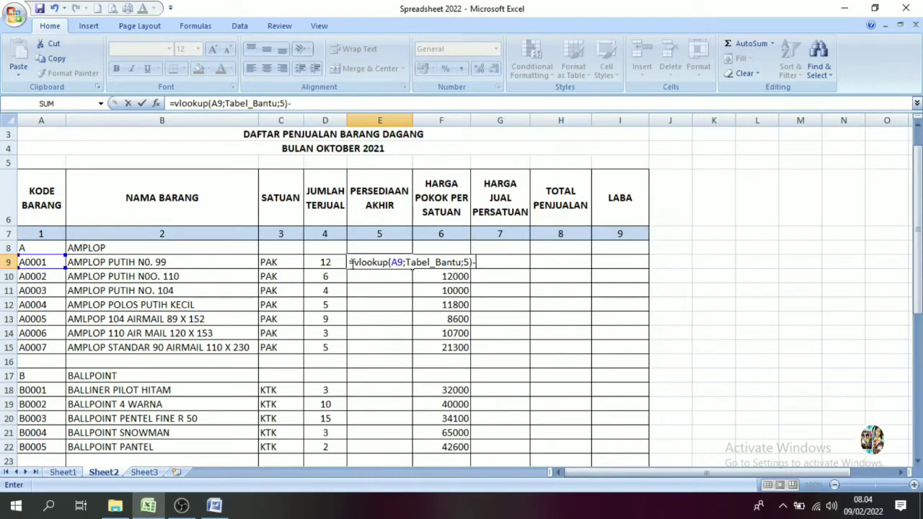
left_click(323, 263)
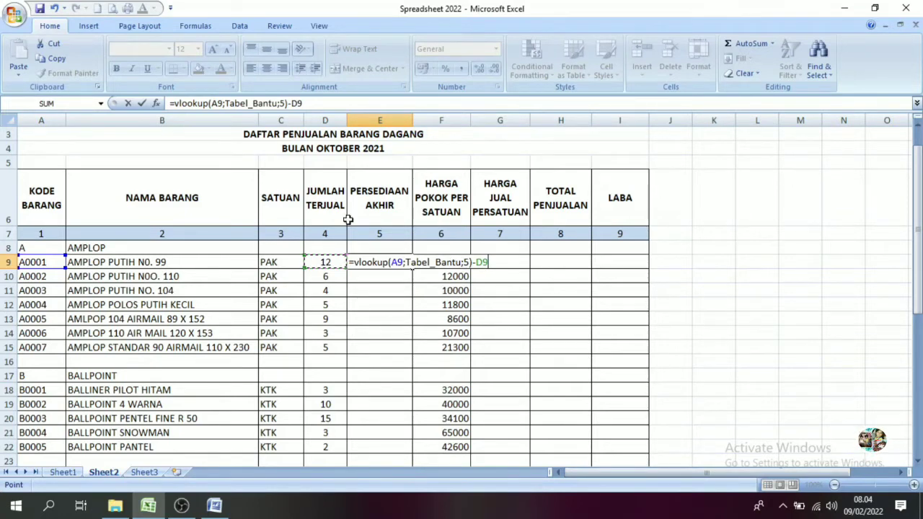
Confirm the E9 ending-stock formula and fill it down column E to row 33.
key("Return")
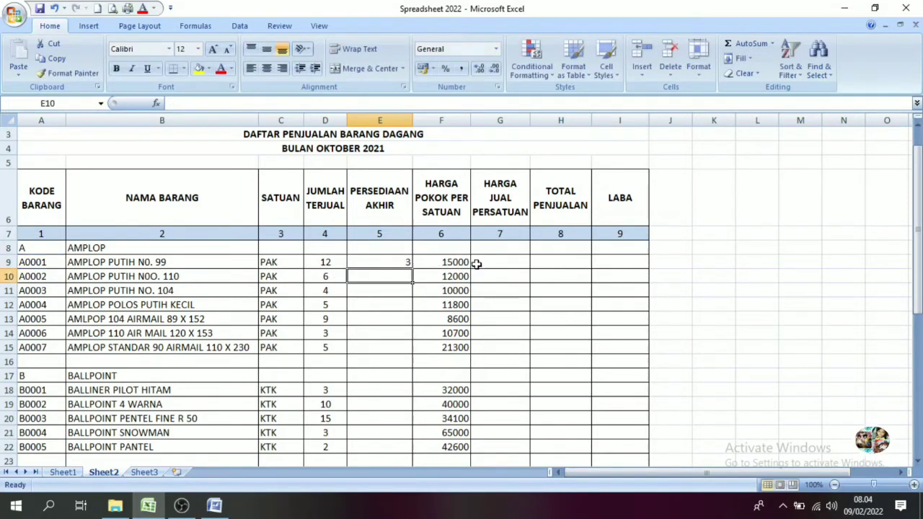
left_click(404, 263)
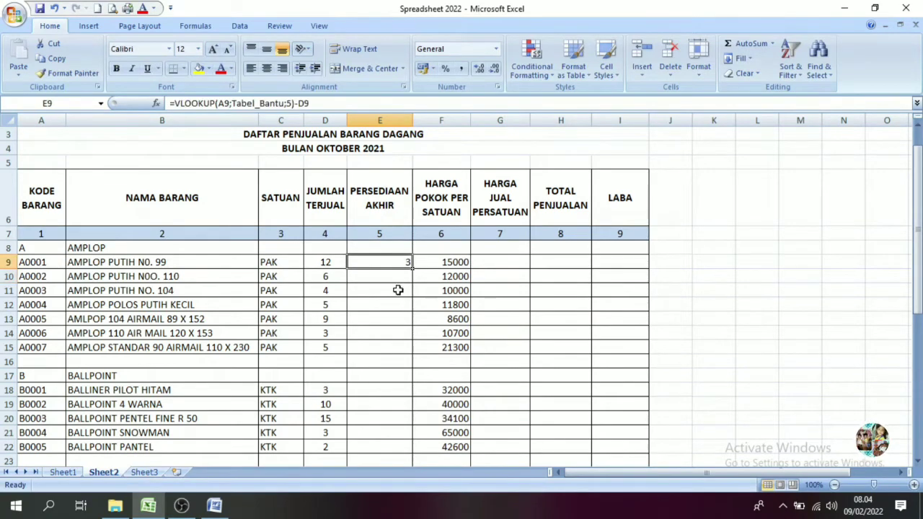
left_click_drag(412, 266, 392, 347)
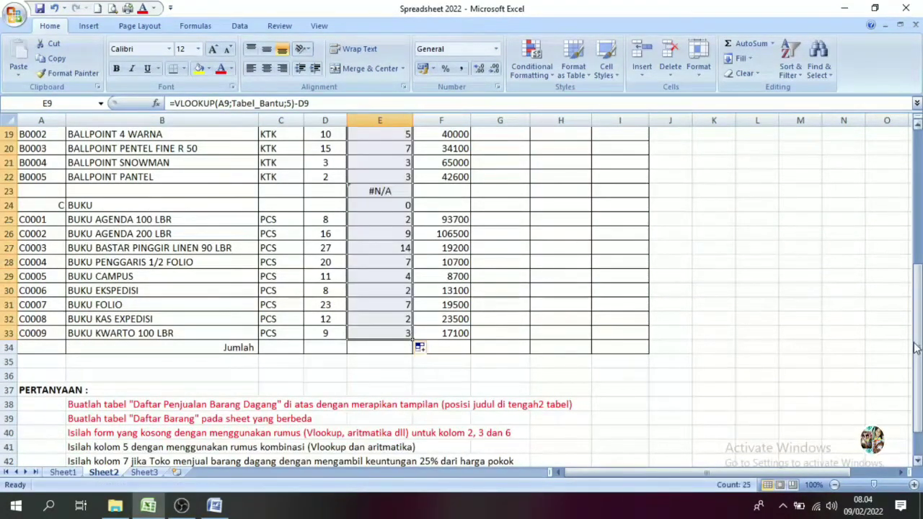
left_click_drag(917, 310, 918, 181)
left_click(758, 326)
Clear the #N/A and 0 results in E16:E17 and E23:E24.
left_click_drag(354, 362, 354, 374)
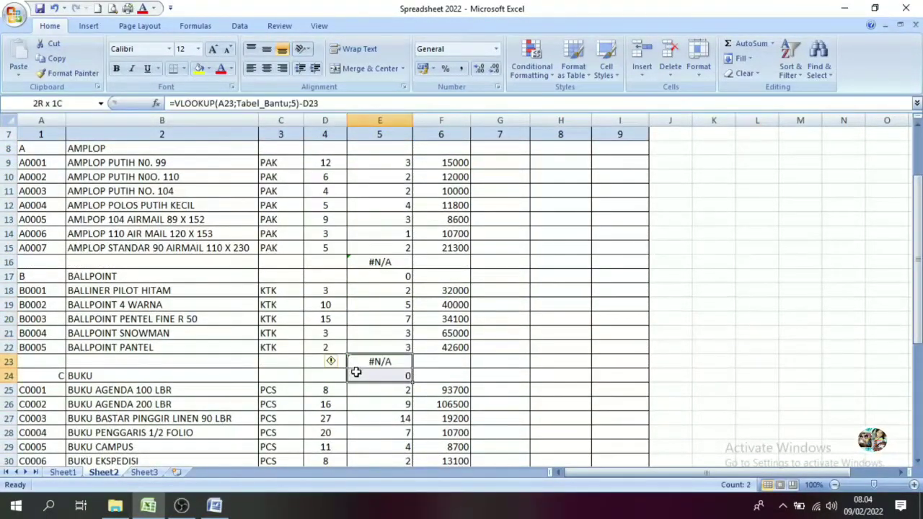
key("Delete")
left_click_drag(380, 262, 381, 274)
key("Delete")
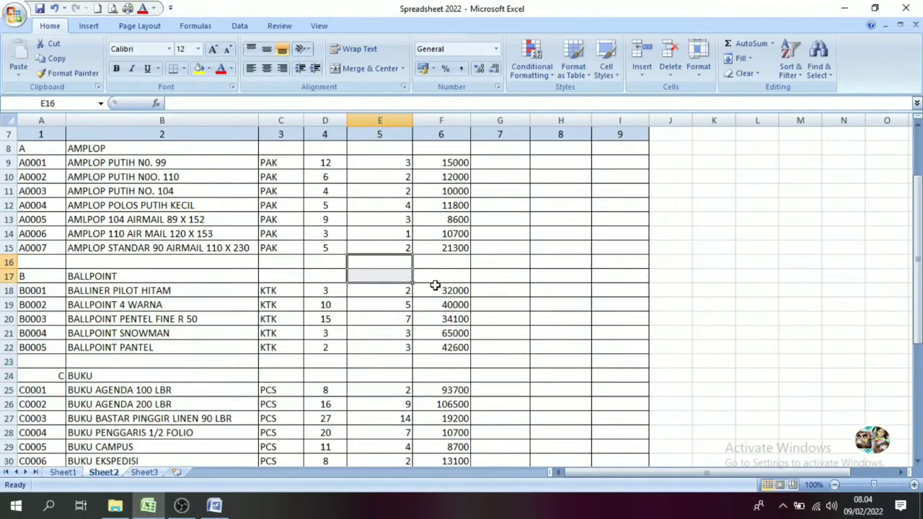
left_click_drag(918, 328, 917, 285)
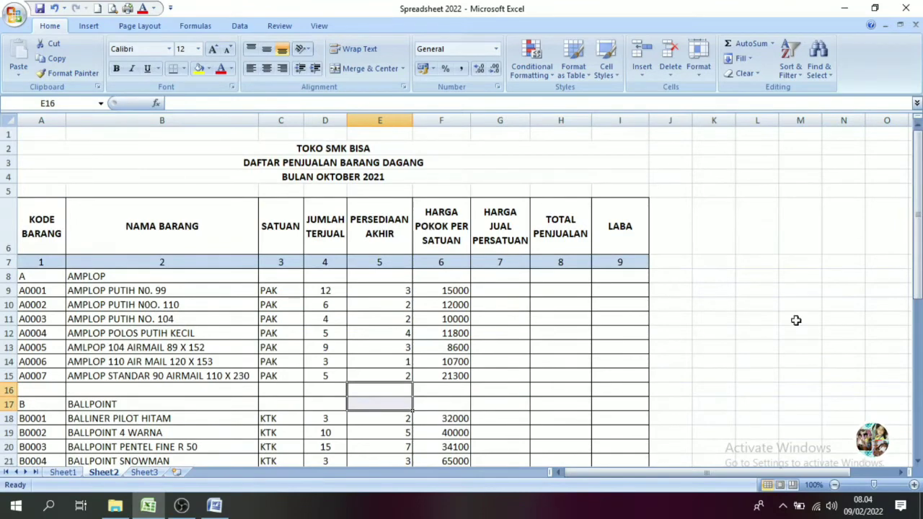
left_click_drag(917, 216, 918, 289)
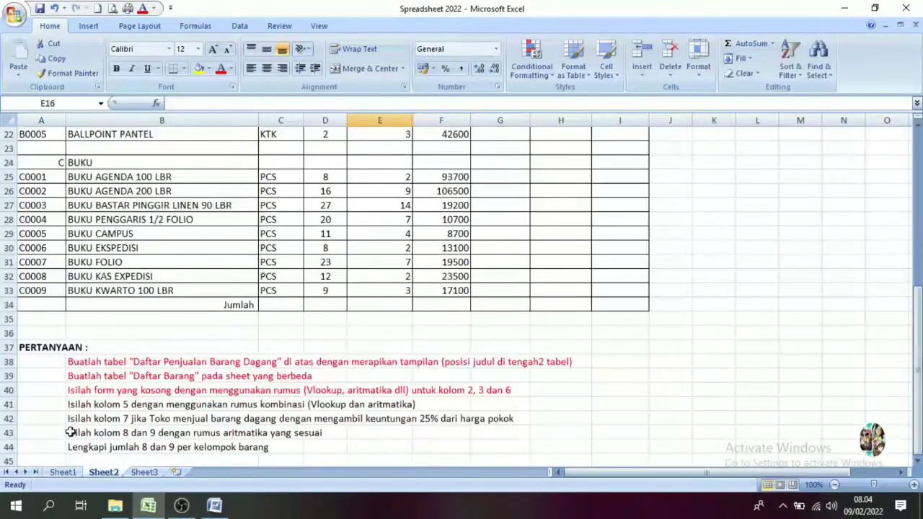
Turn the row 41 question text red.
left_click(72, 405)
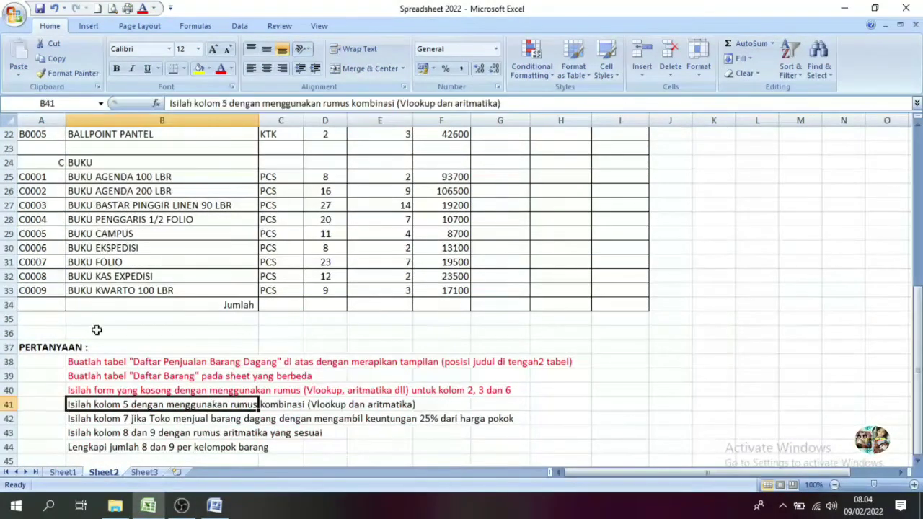
left_click(220, 69)
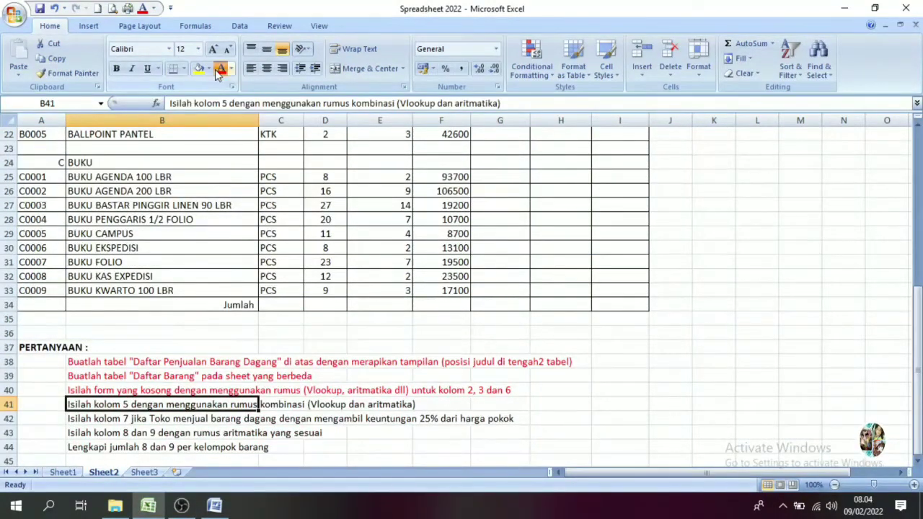
left_click(83, 421)
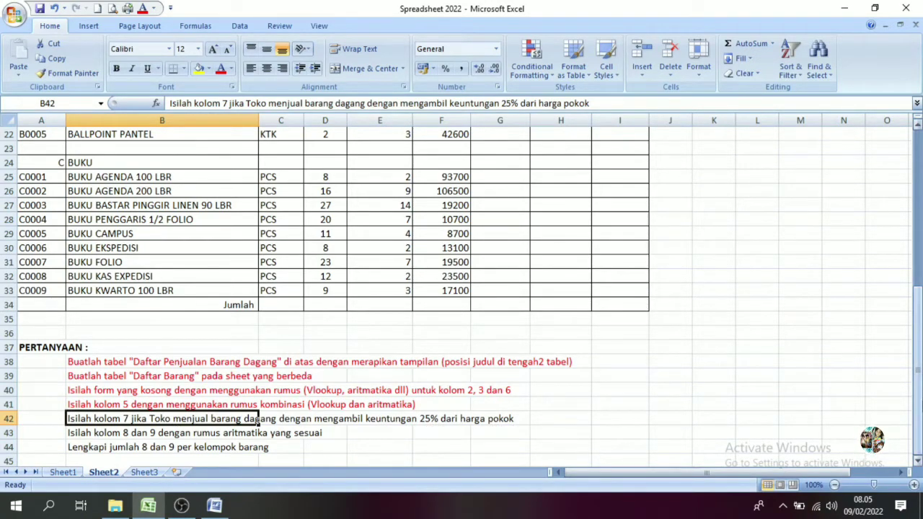
left_click_drag(917, 403, 917, 238)
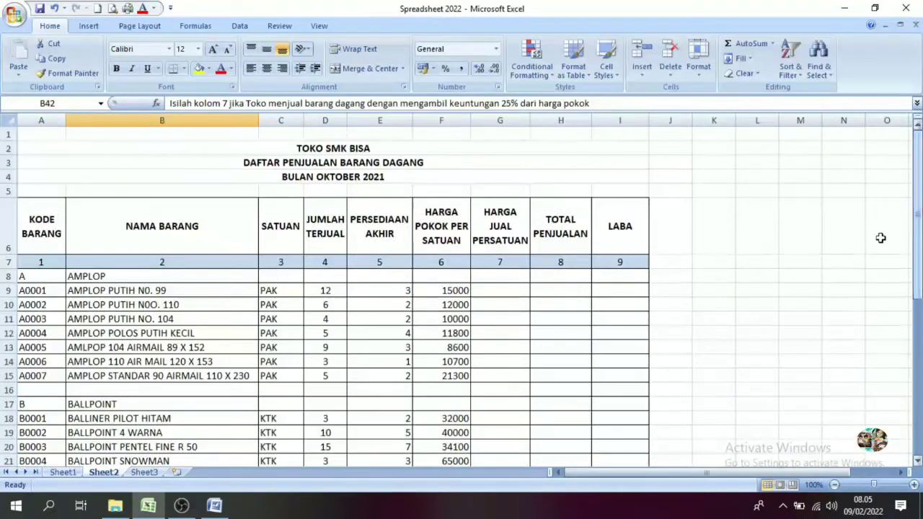
Enter =(25%*F9)+F9 in G9, giving a selling price of 18750.
left_click_drag(511, 286, 917, 216)
left_click(492, 291)
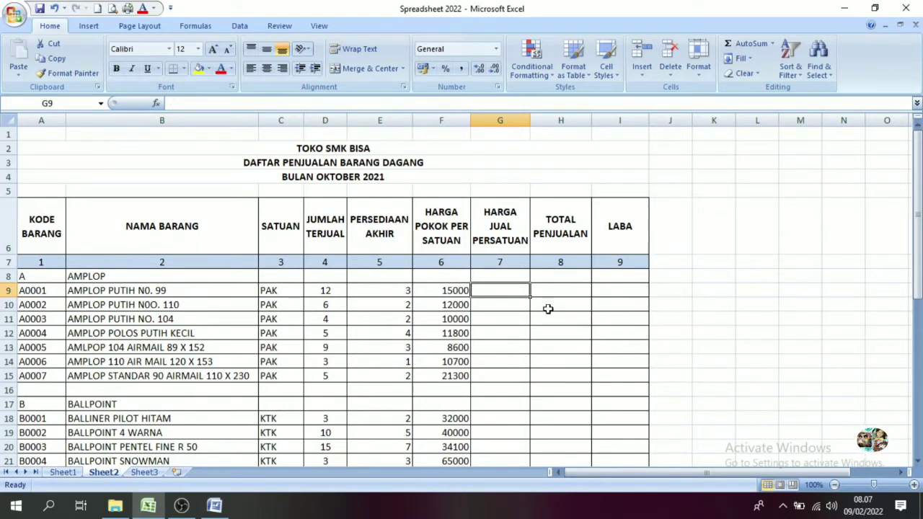
type("=(")
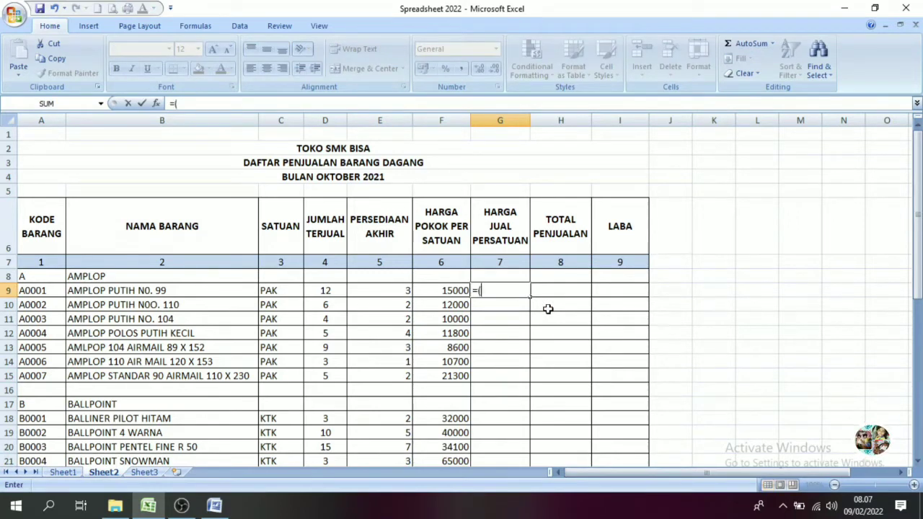
type("25%*")
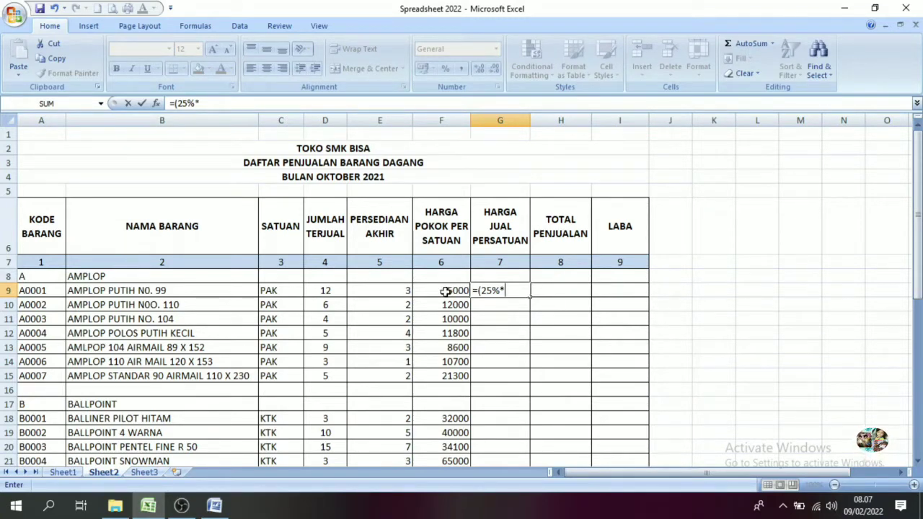
left_click(445, 291)
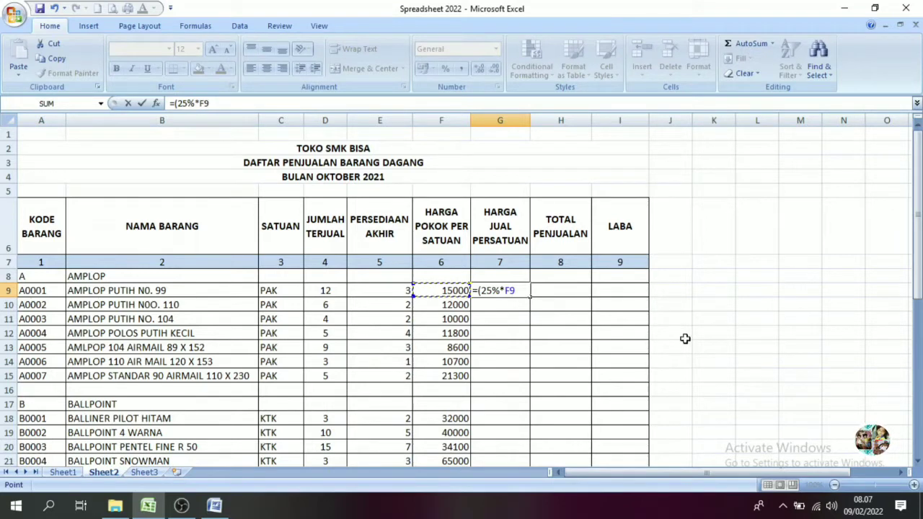
type(")+")
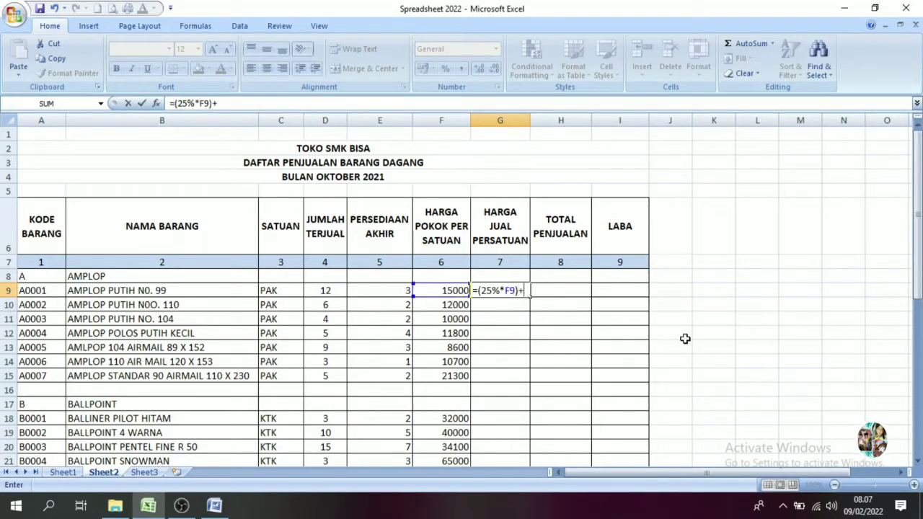
left_click(430, 291)
key("Return")
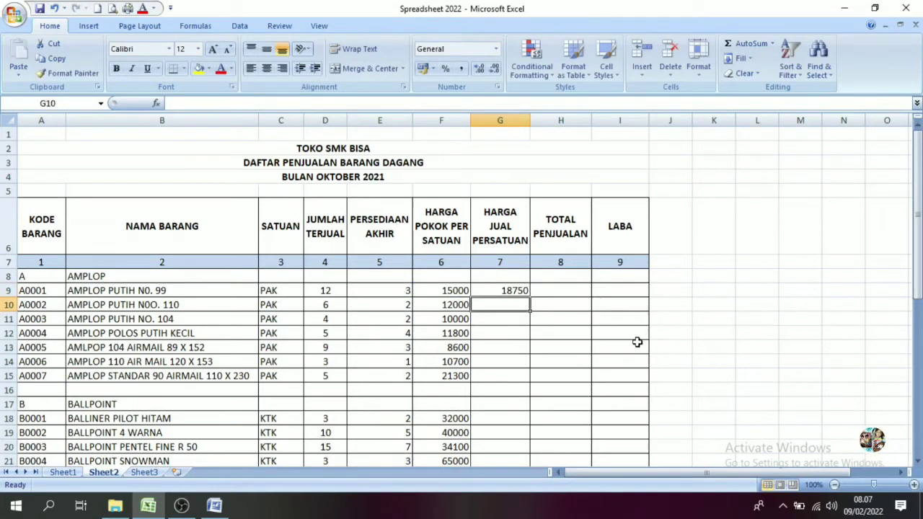
Fill the selling-price formula down to G33.
left_click(513, 290)
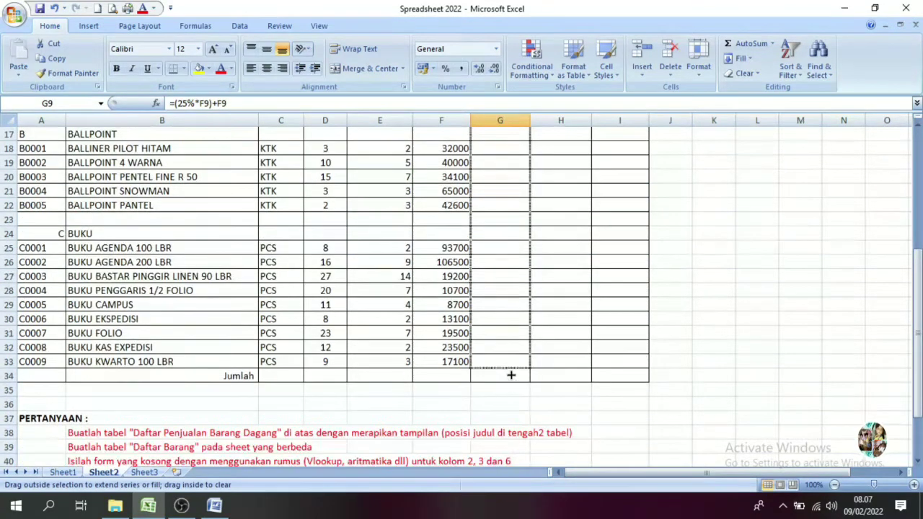
left_click_drag(528, 296, 513, 364)
scroll(548, 382, "up", 3)
left_click(628, 370)
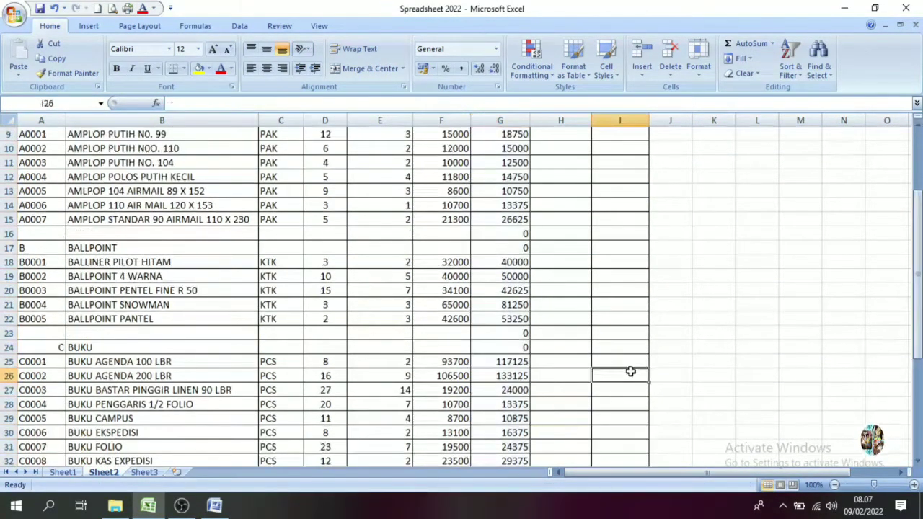
Clear the zeros in G16:G17 and G23:G24.
left_click(508, 332)
left_click_drag(507, 332, 512, 348)
key("Delete")
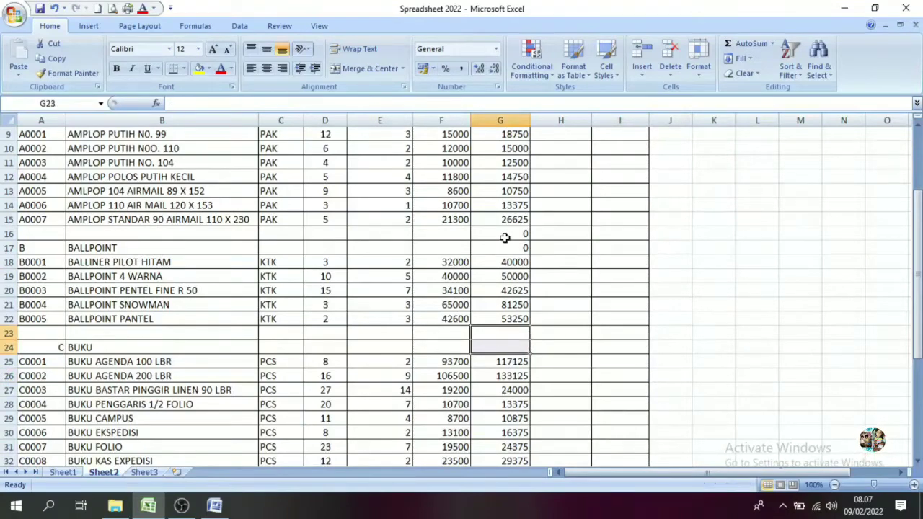
left_click_drag(504, 234, 511, 247)
key("Delete")
left_click(909, 292)
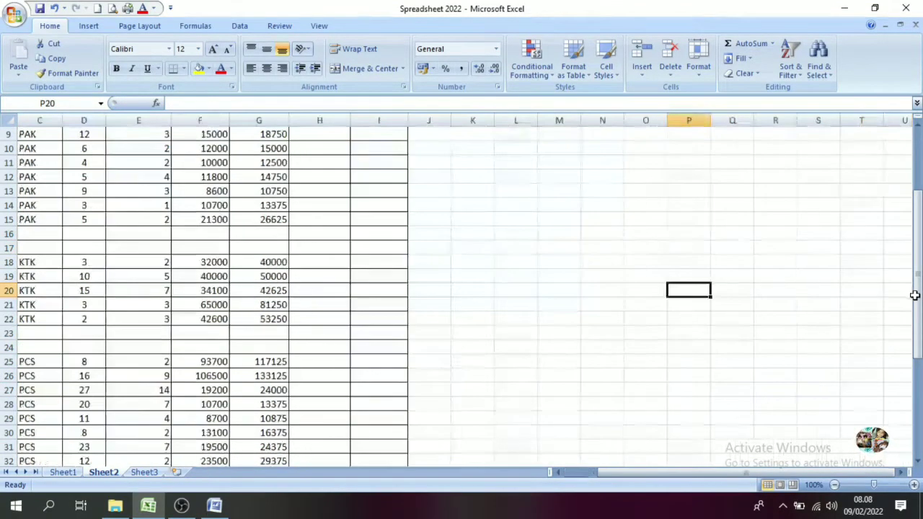
scroll(916, 293, "up", 2)
scroll(915, 361, "up", 1)
left_click_drag(750, 473, 707, 473)
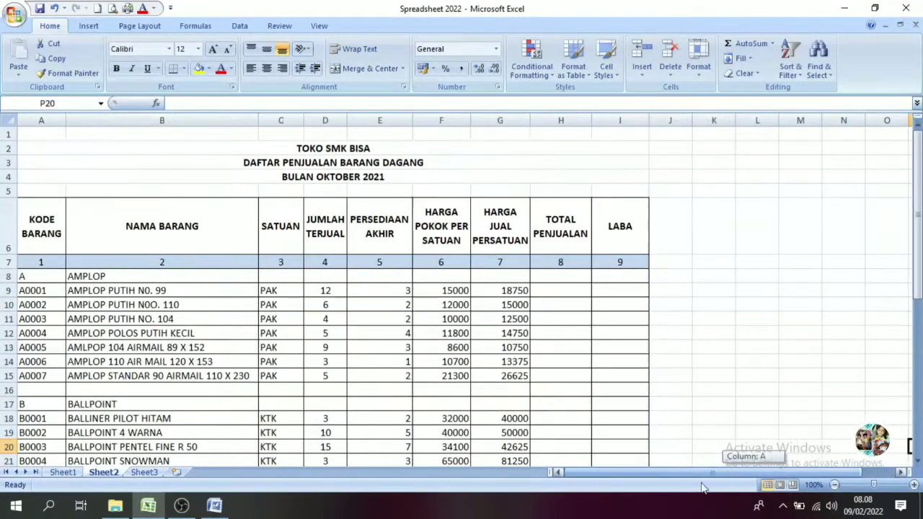
left_click(456, 291)
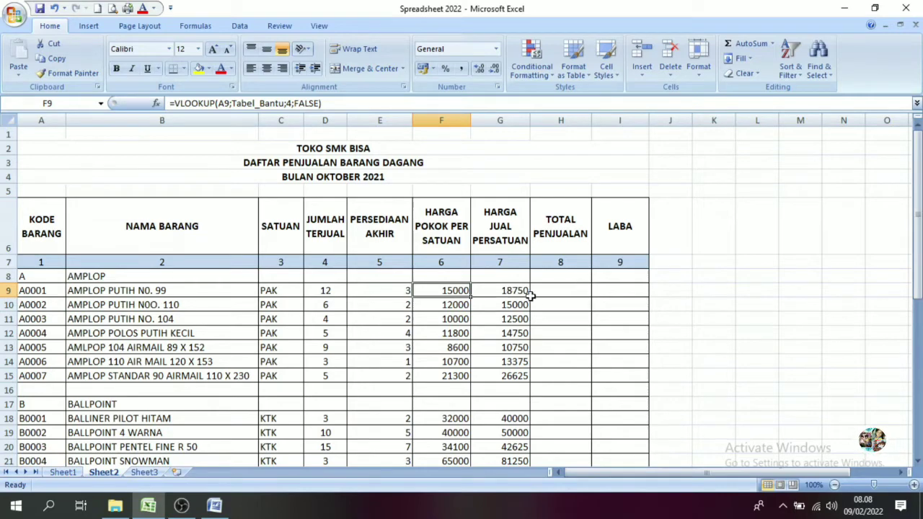
left_click(554, 288)
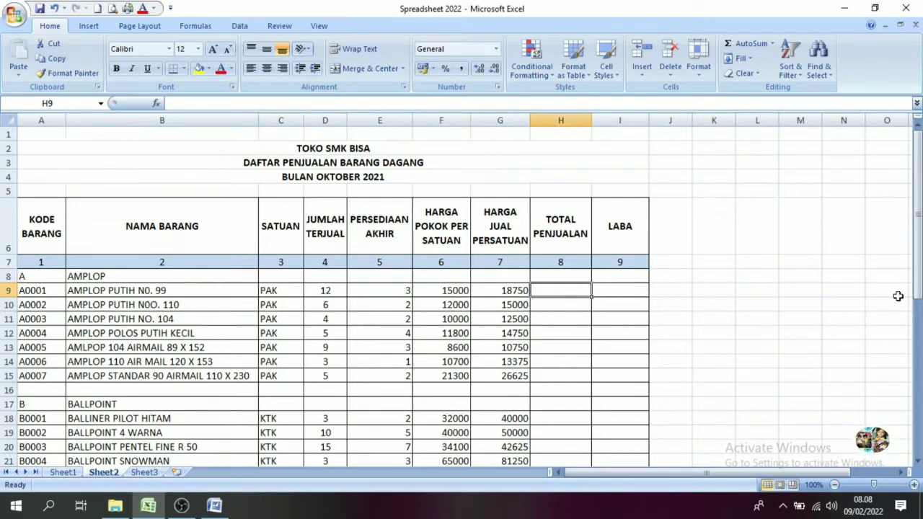
left_click_drag(916, 288, 916, 290)
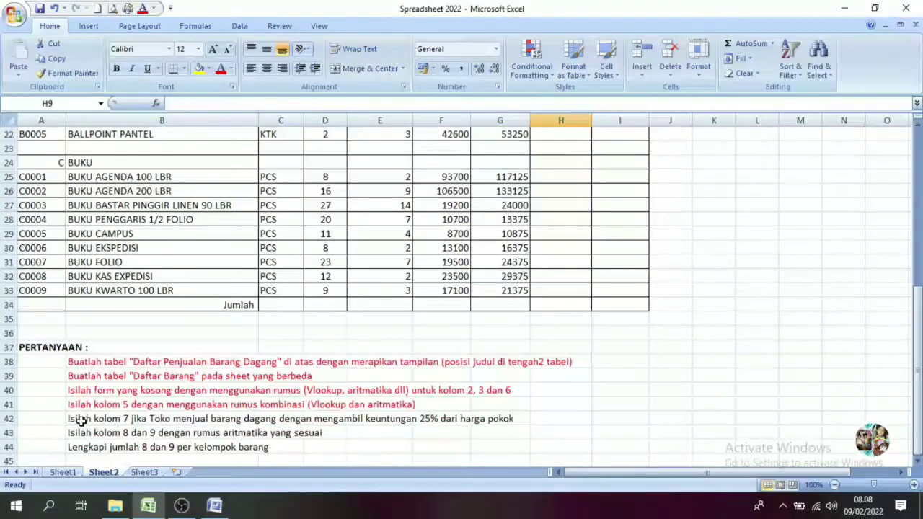
Turn the row 42 question about column 7's 25% markup red.
left_click(78, 420)
left_click(220, 69)
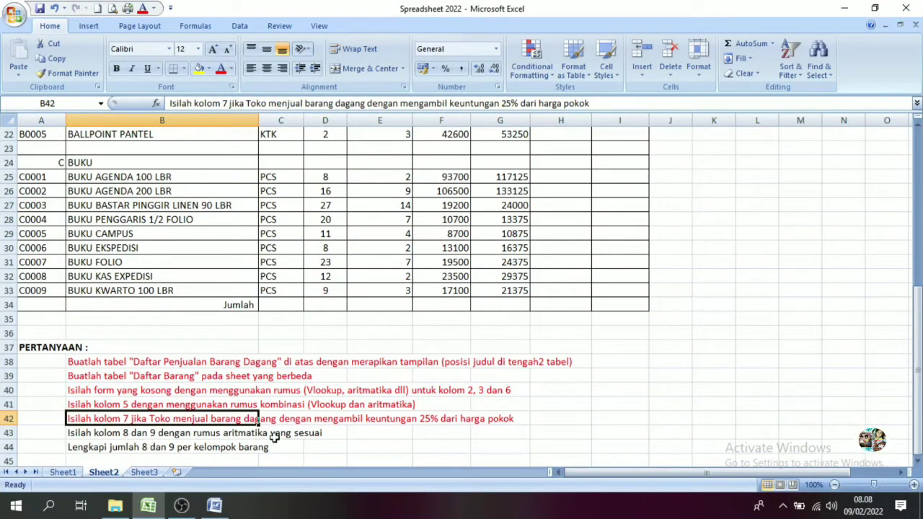
left_click(79, 435)
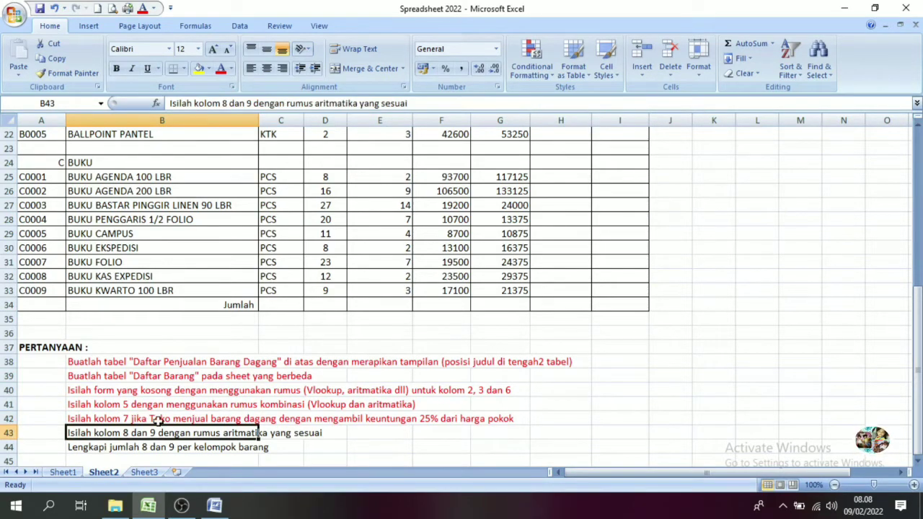
left_click_drag(917, 361, 917, 202)
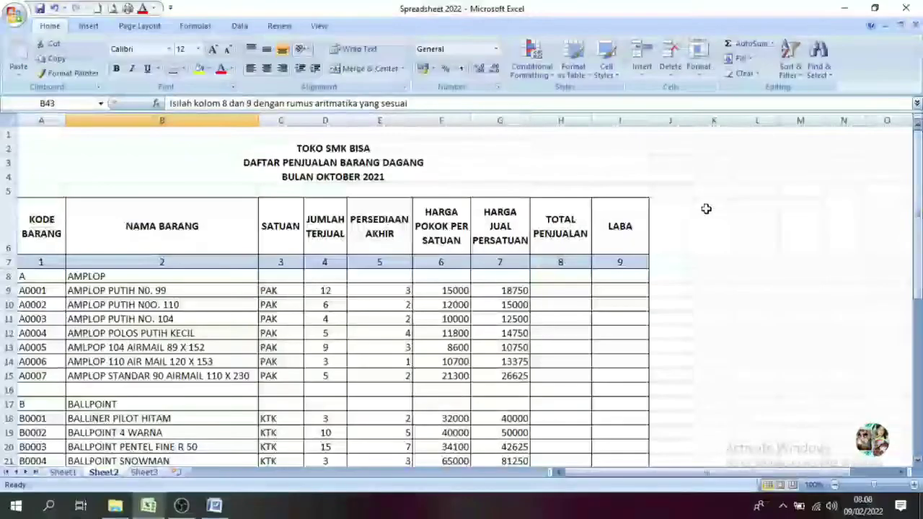
left_click(555, 295)
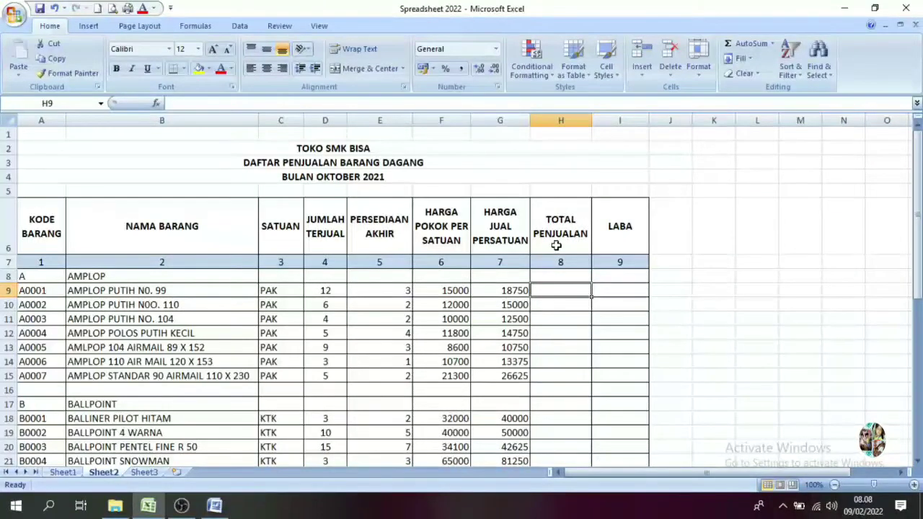
left_click(579, 333)
left_click(563, 290)
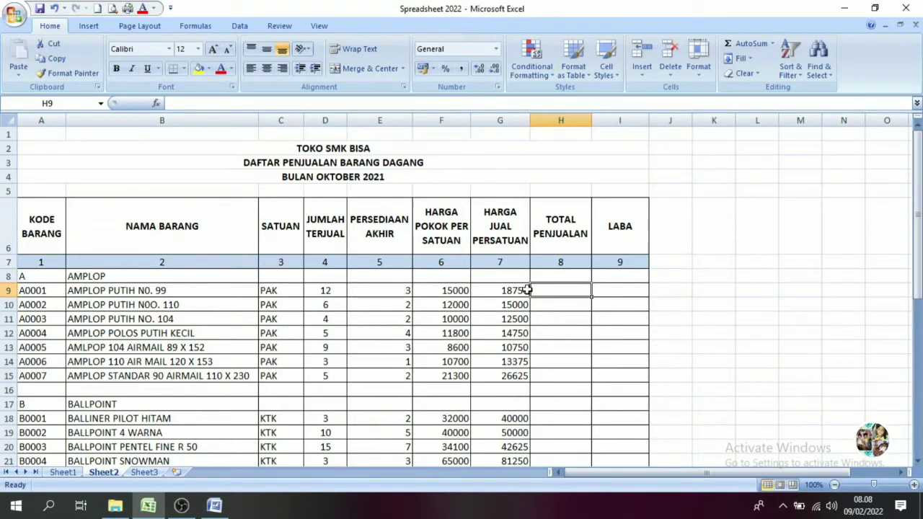
Enter =D9*G9 in H9 for a total sales value of 225000.
type("=")
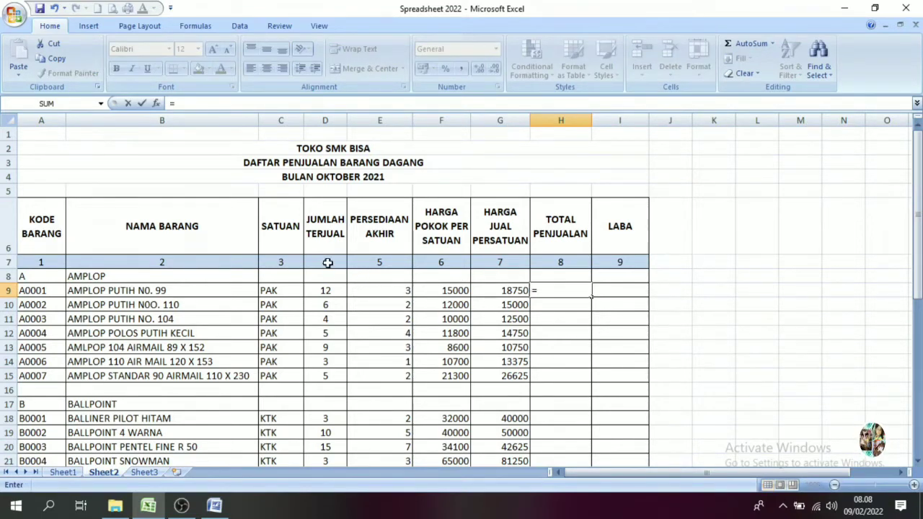
left_click(328, 290)
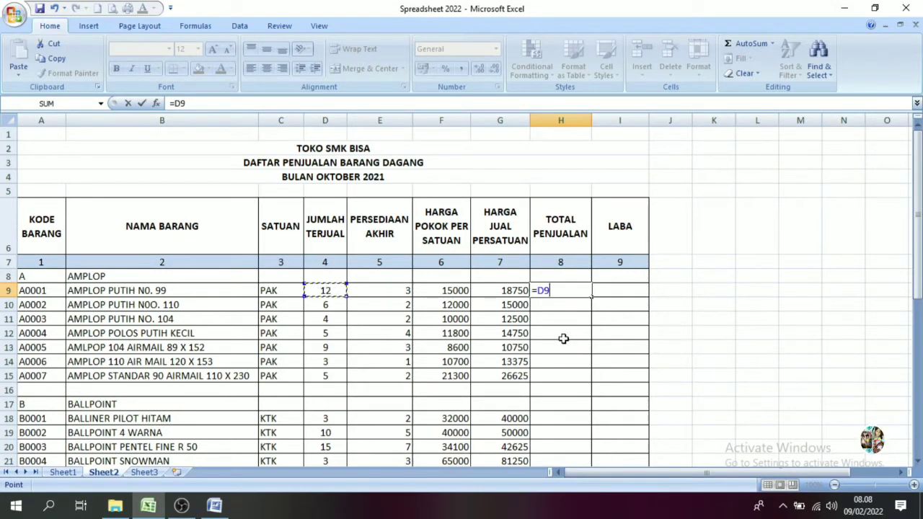
type("*")
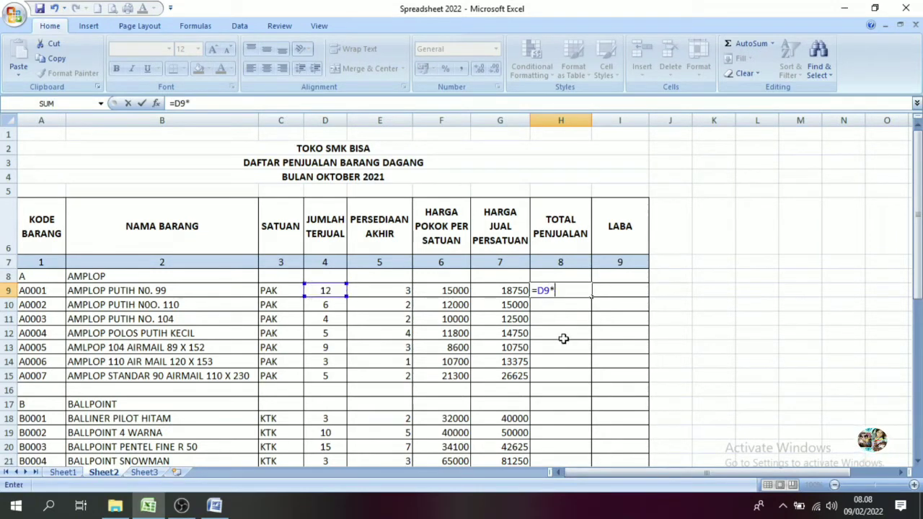
left_click(507, 291)
key("Return")
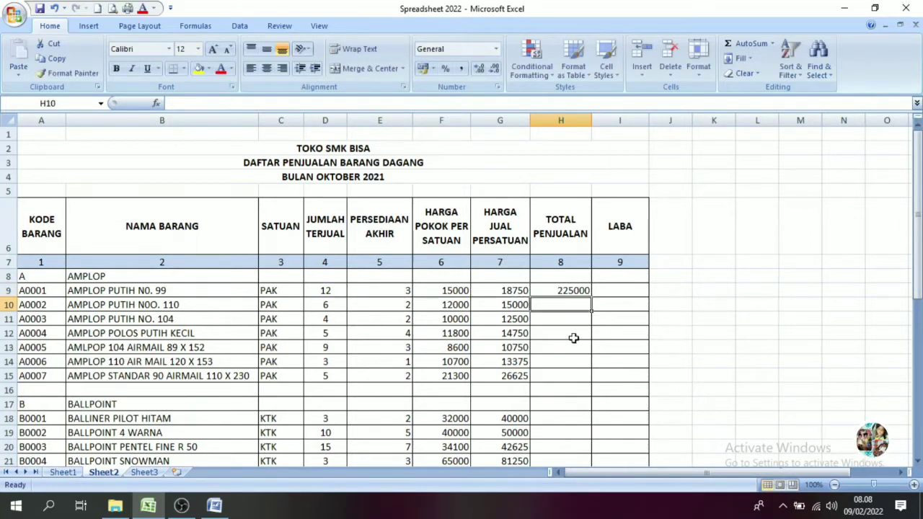
Fill the total down to H33 and clear the zeros in H16:H17 and H23:H24.
left_click(570, 292)
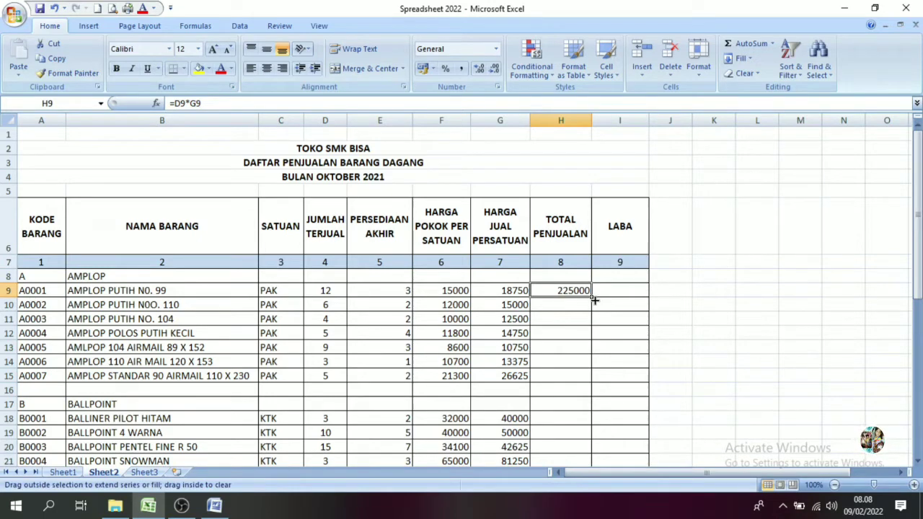
left_click_drag(594, 300, 591, 347)
left_click_drag(917, 317, 765, 271)
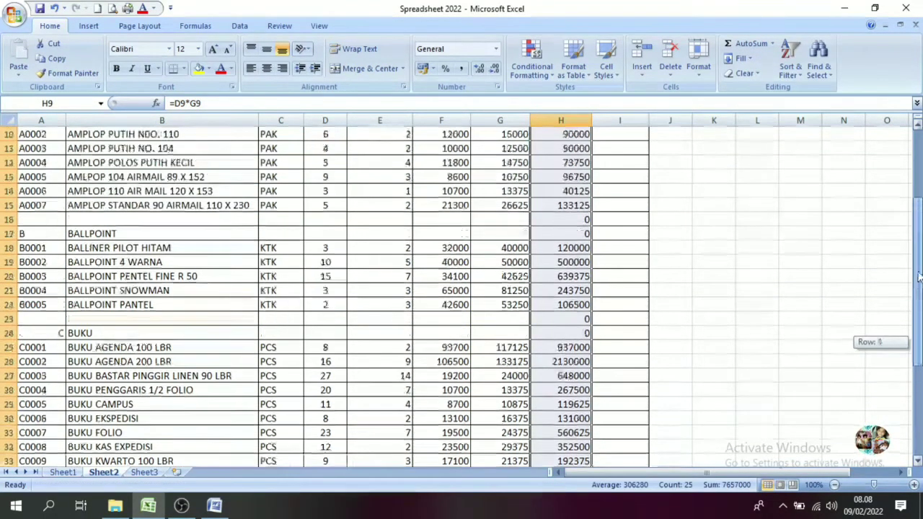
left_click_drag(581, 376, 566, 388)
key("Delete")
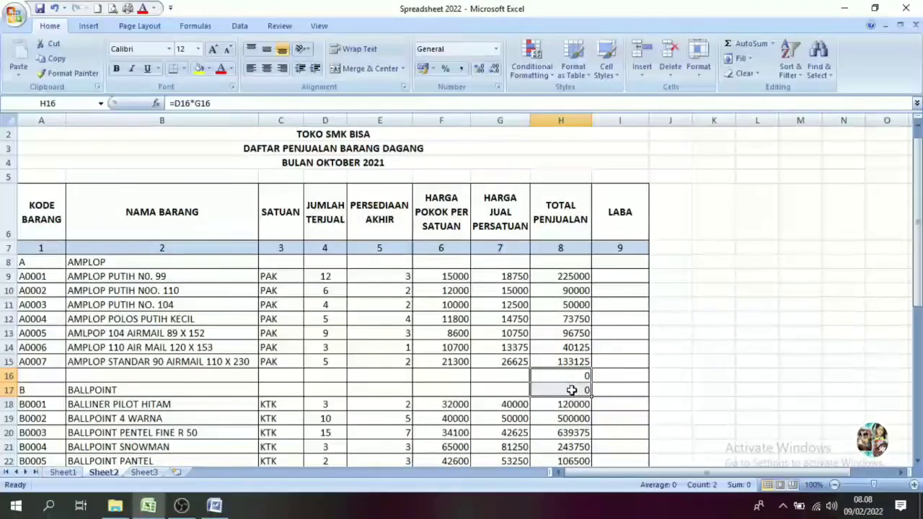
left_click_drag(920, 316, 918, 361)
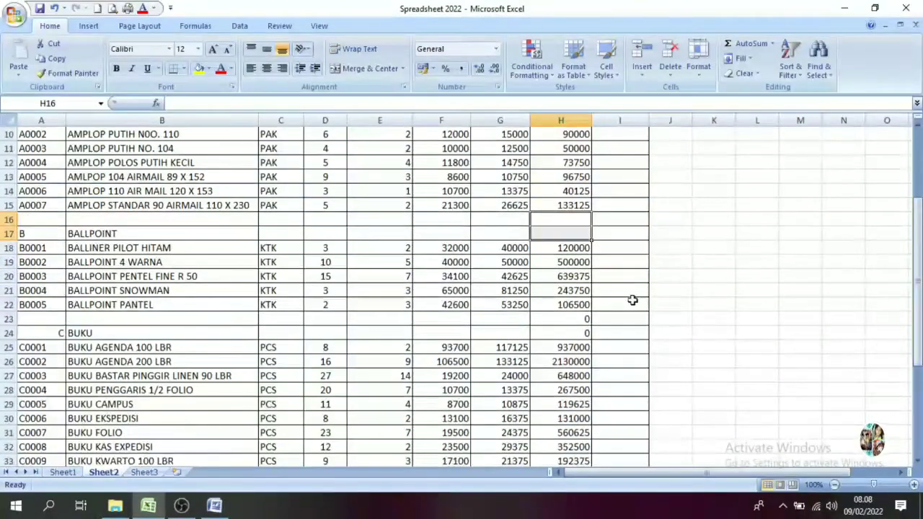
left_click_drag(577, 318, 576, 330)
key("Delete")
left_click_drag(917, 317, 913, 289)
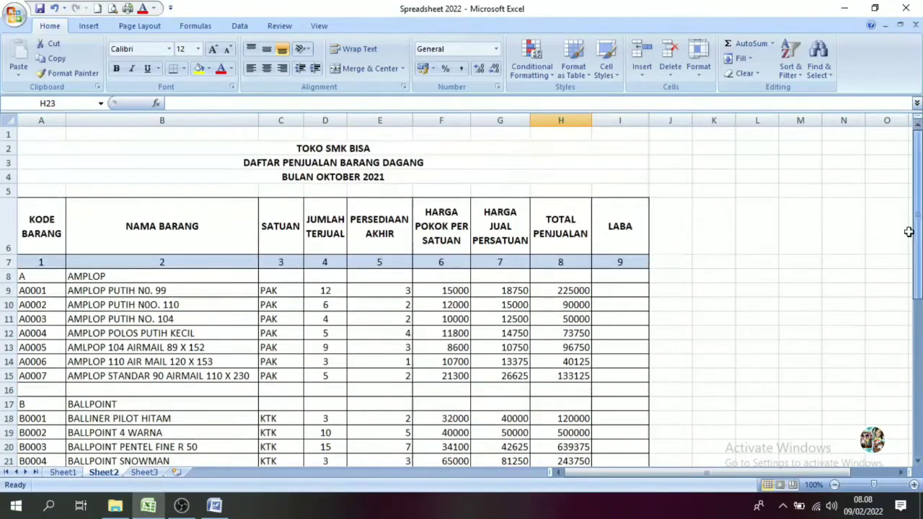
left_click(619, 298)
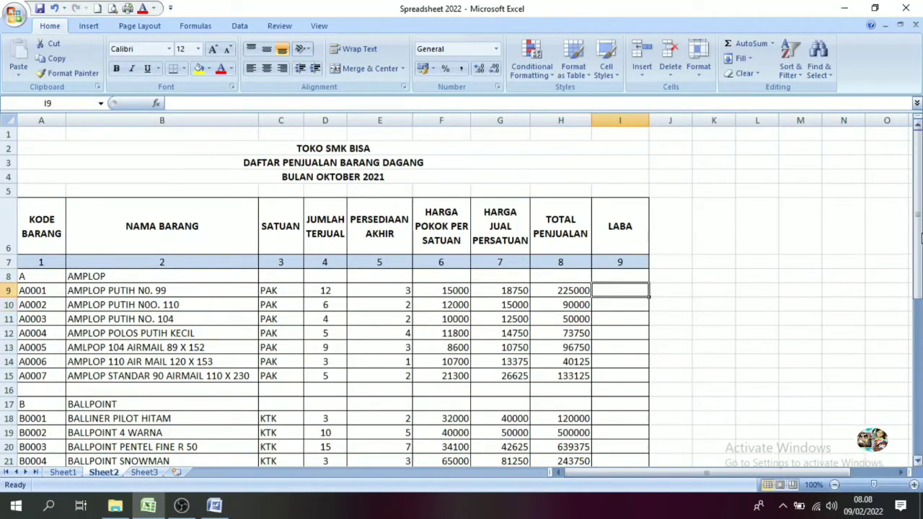
left_click_drag(918, 209, 918, 252)
left_click(72, 435)
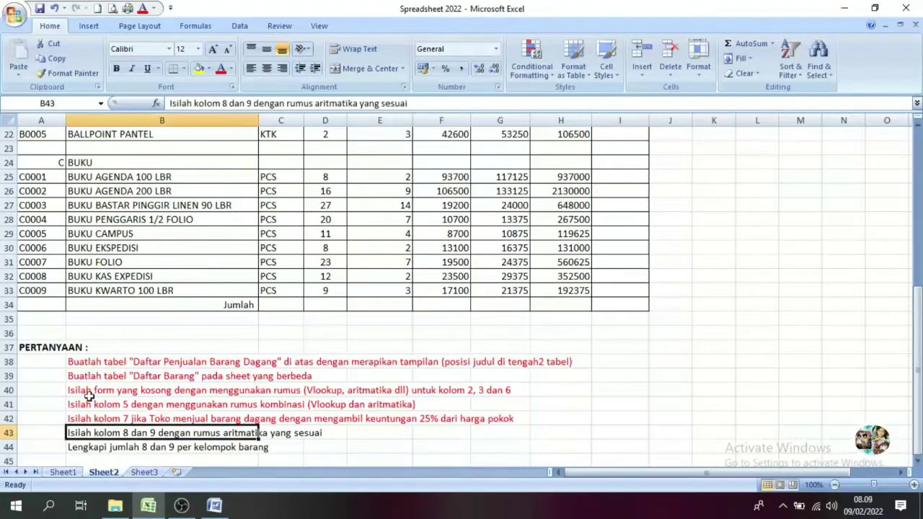
left_click(220, 69)
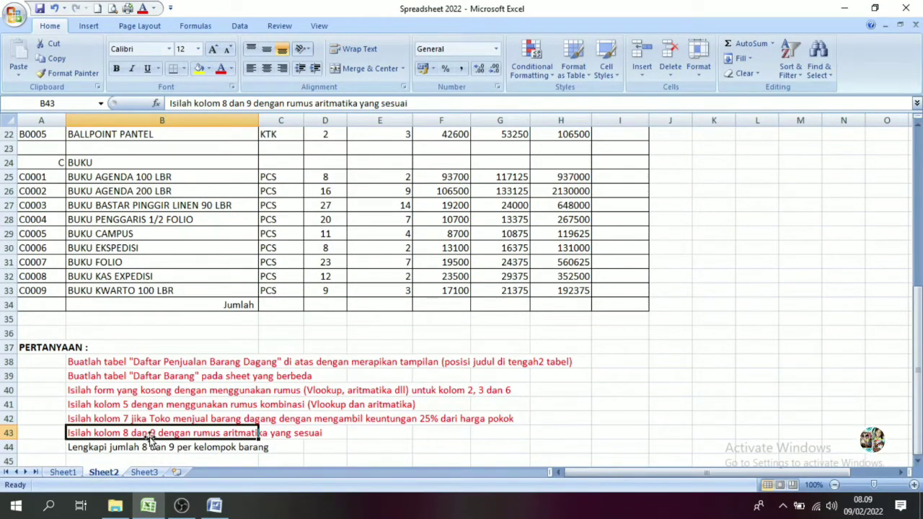
left_click_drag(920, 314, 920, 144)
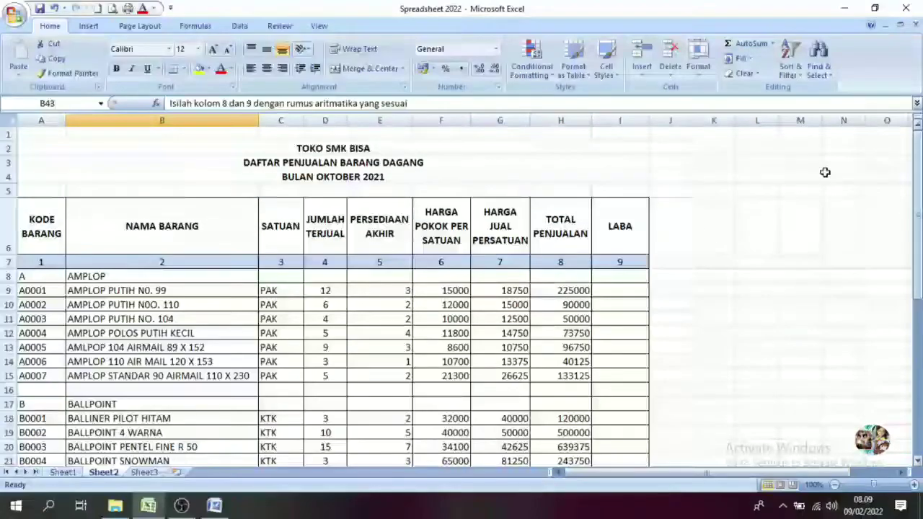
left_click(610, 290)
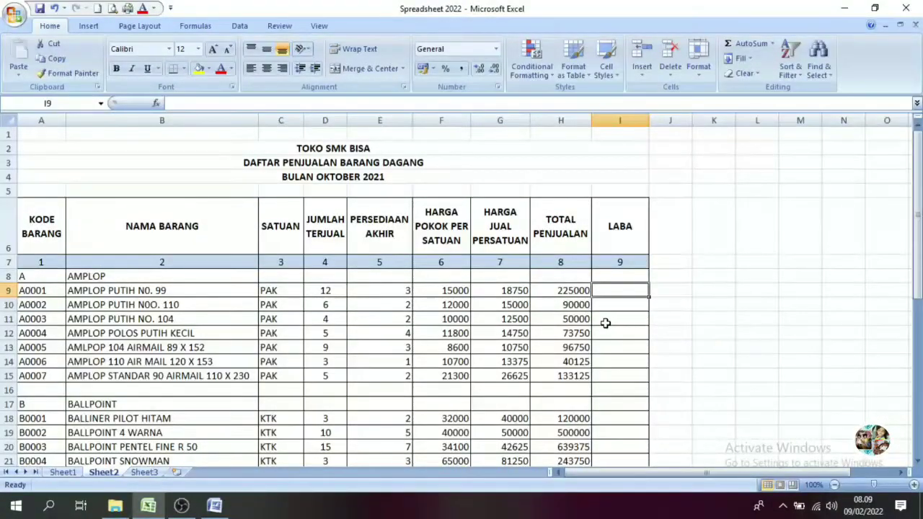
left_click(496, 291)
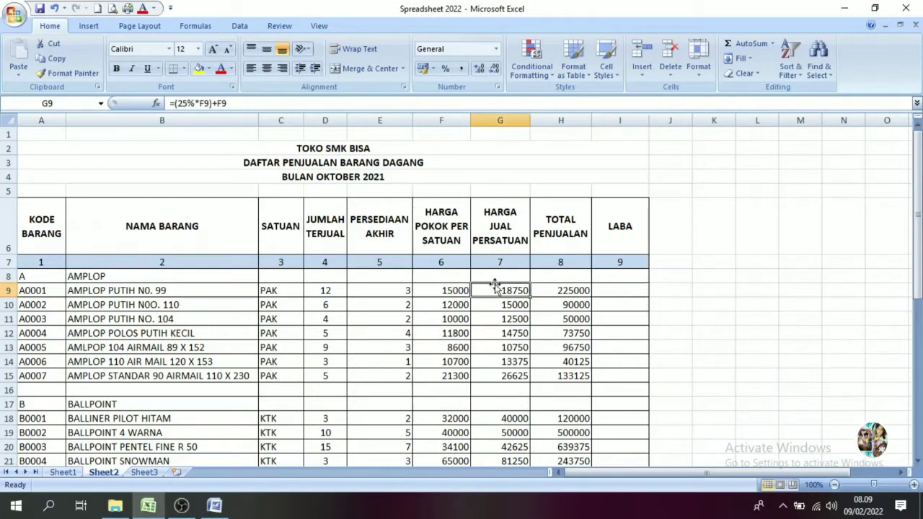
left_click(544, 236)
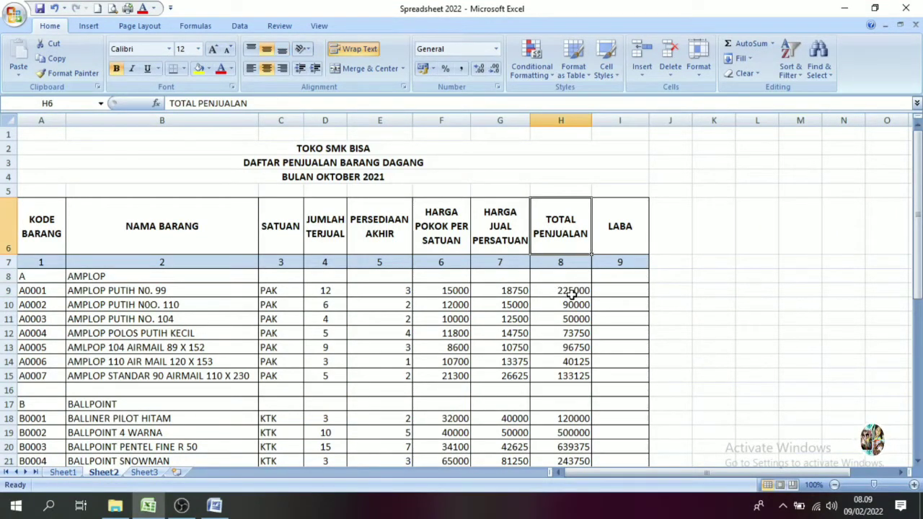
left_click(573, 292)
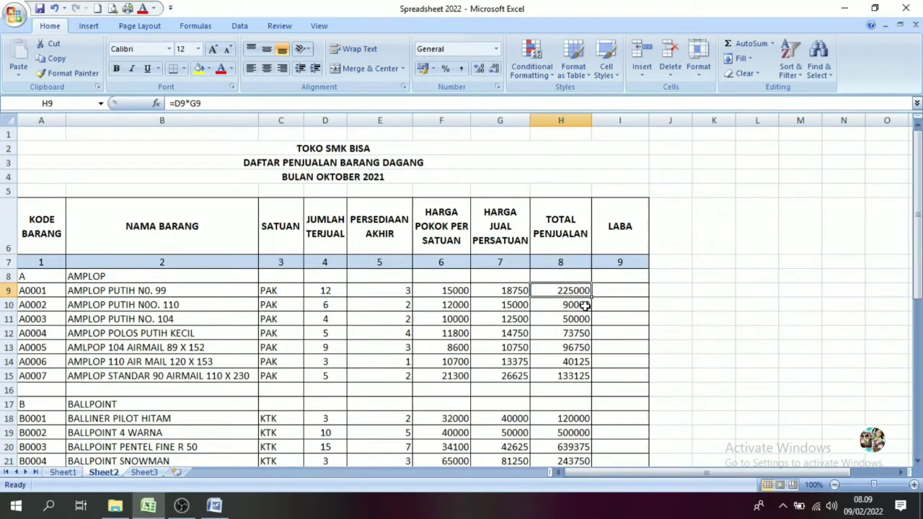
left_click(625, 294)
Start I9's profit formula with the revenue part (D9*G9), correcting a mistaken F9 reference.
type("=(")
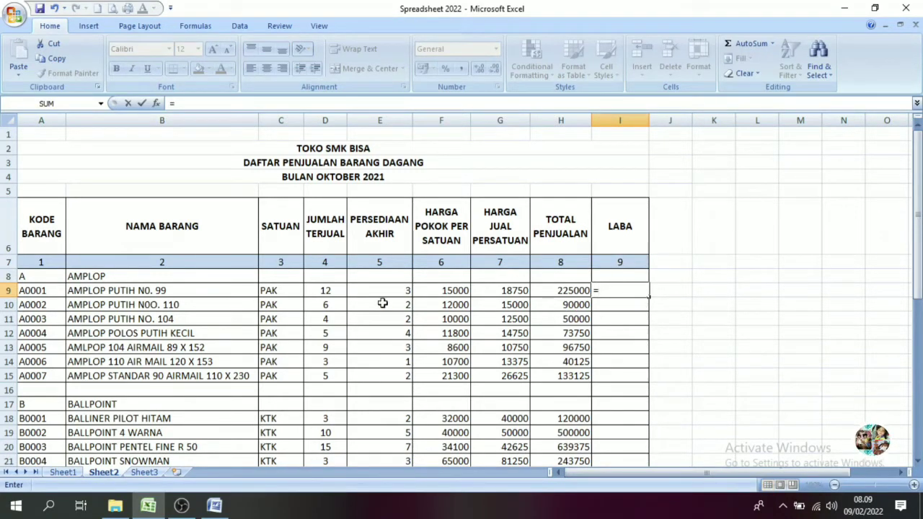
left_click(328, 294)
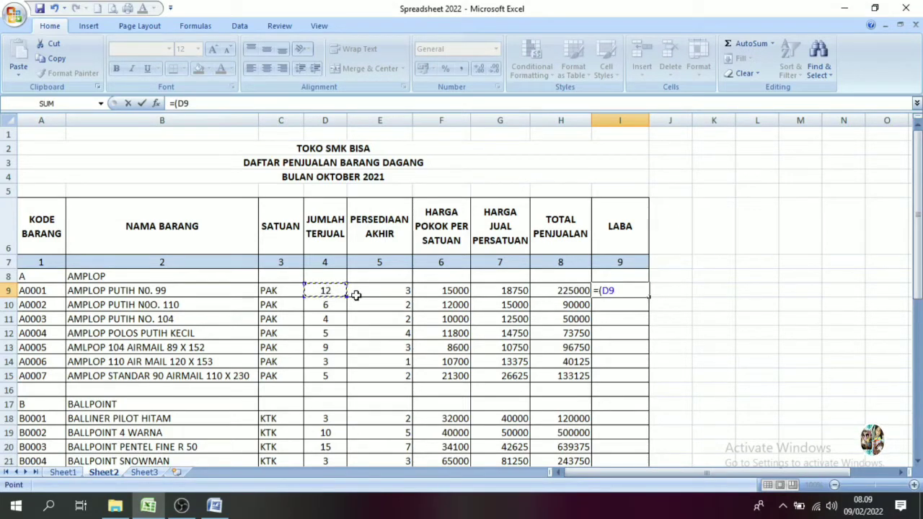
type("*")
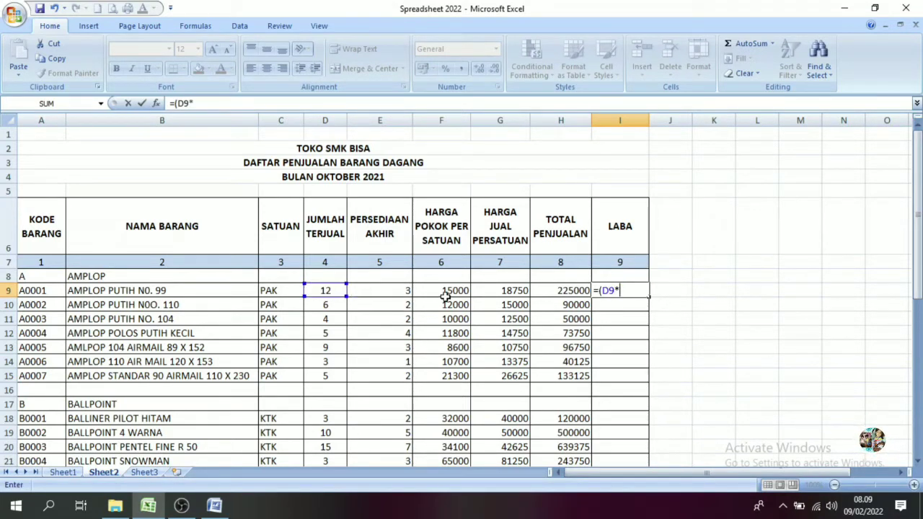
left_click(459, 290)
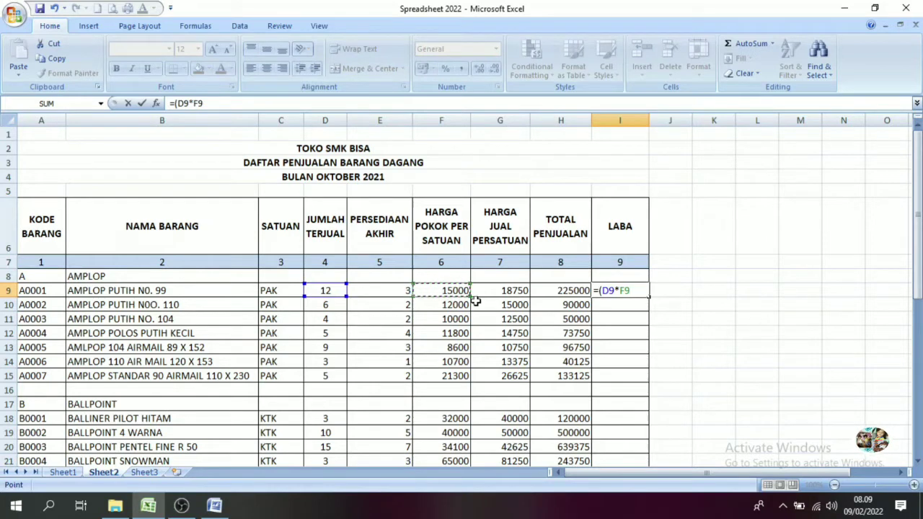
type(")")
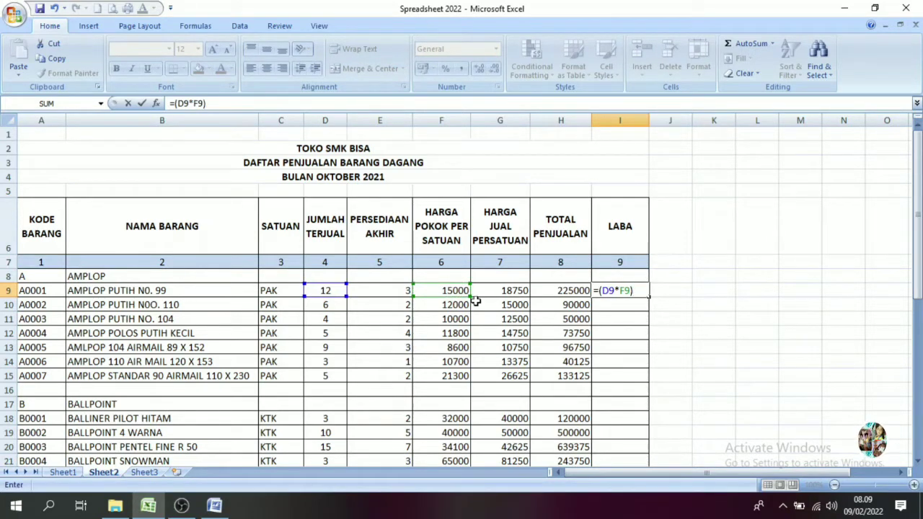
key("BackSpace")
key("BackSpace")
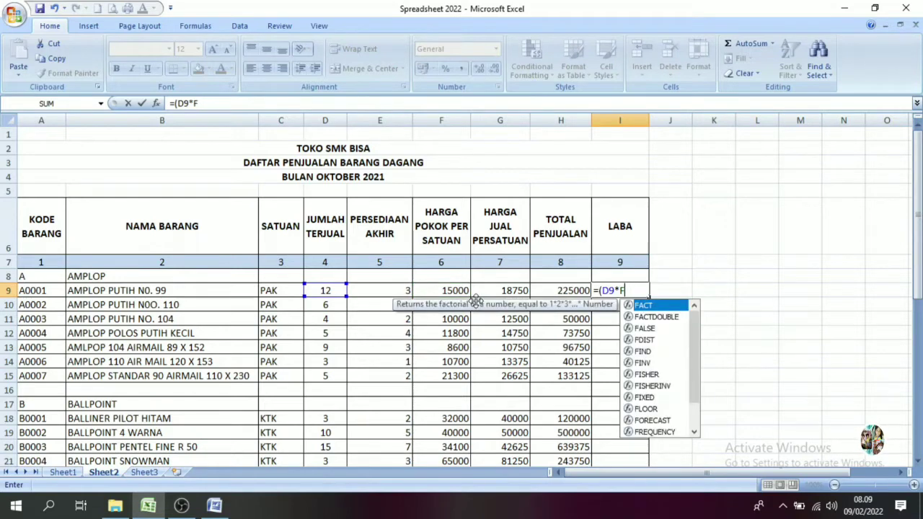
key("BackSpace")
key("BackSpace")
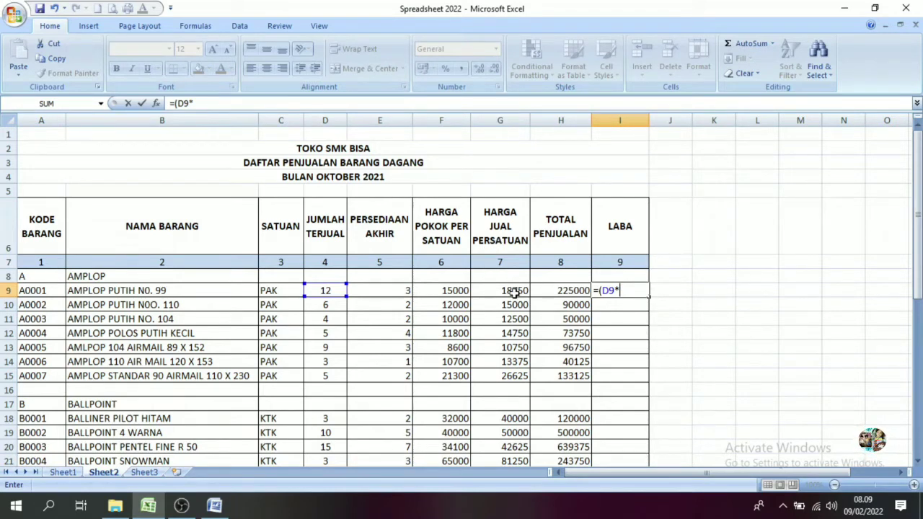
left_click(514, 292)
type(")-(")
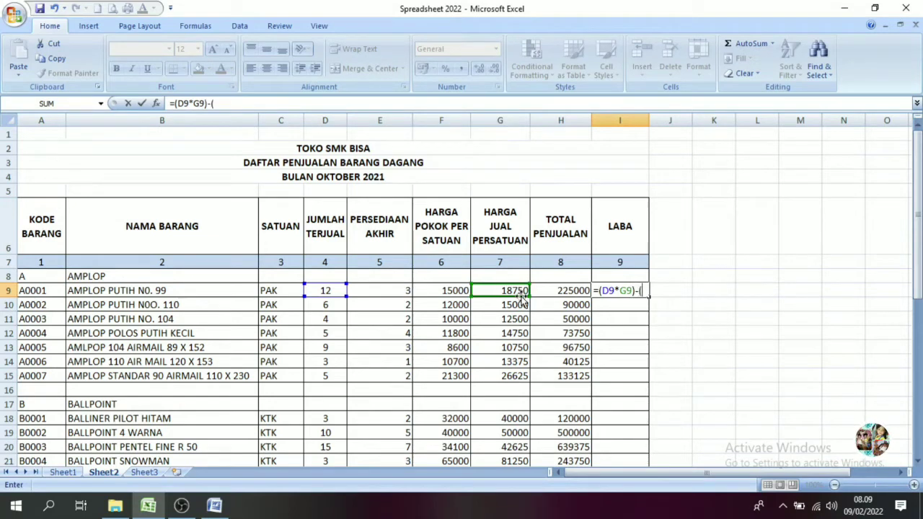
Subtract the cost part (D9*F9) to finish =(D9*G9)-(D9*F9), giving a profit of 45000.
left_click(332, 291)
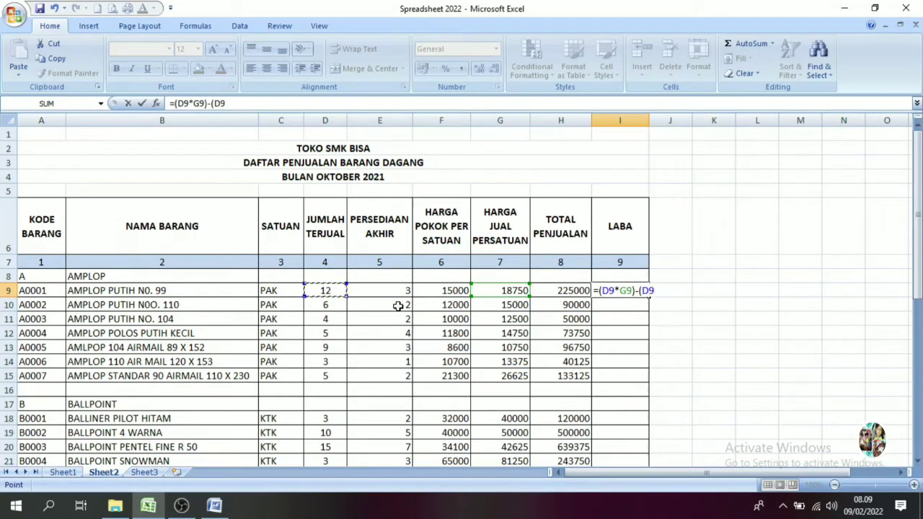
type("*")
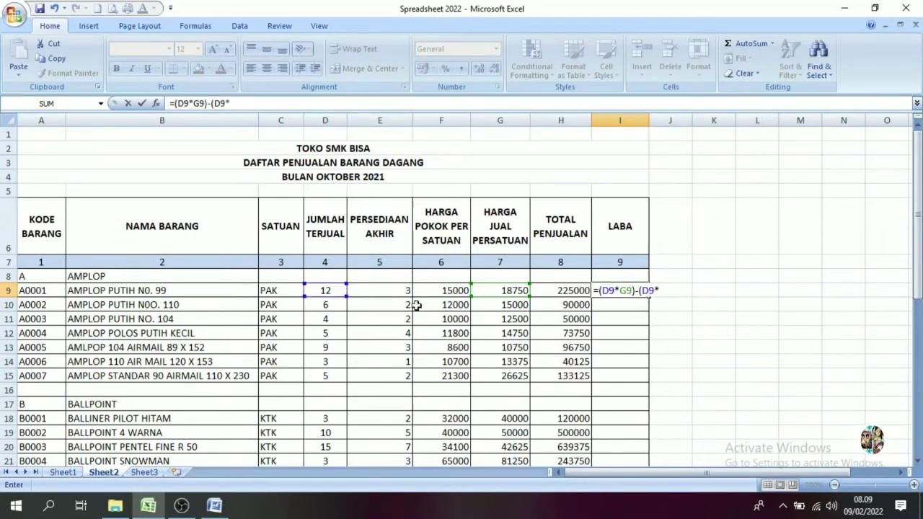
left_click(435, 291)
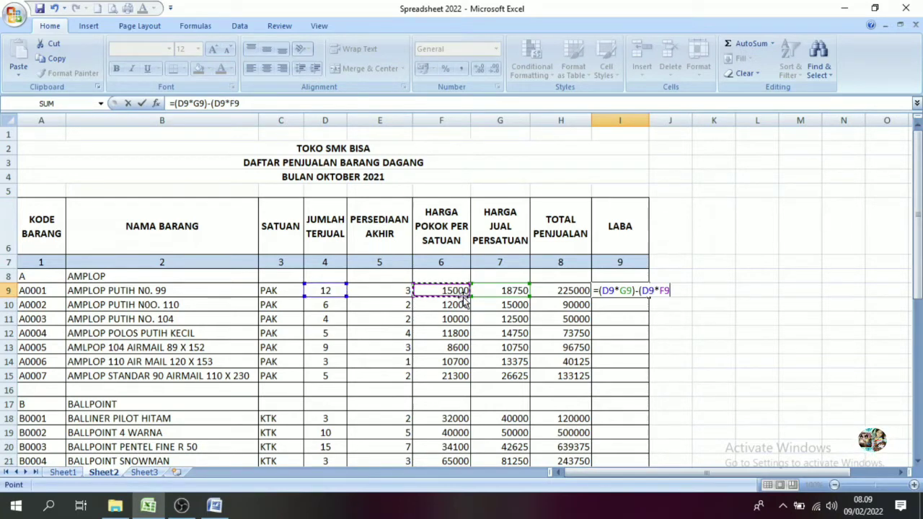
type(")")
key("Return")
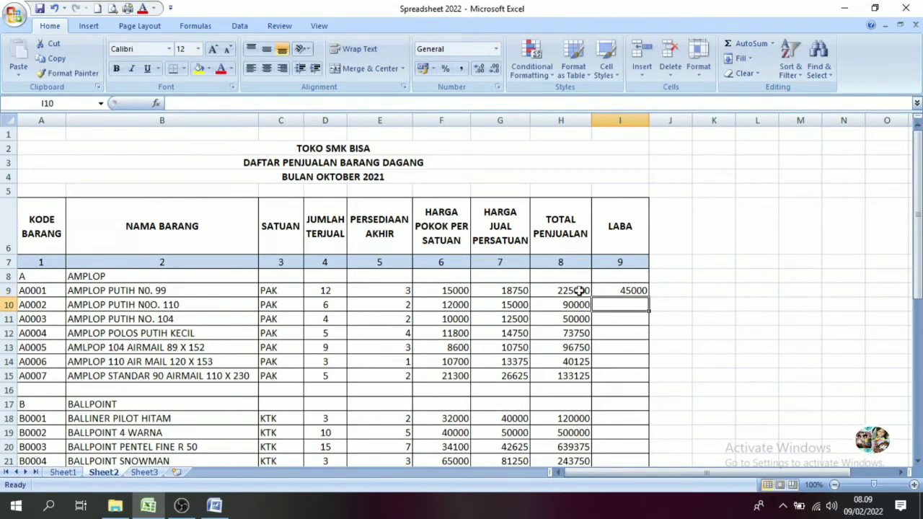
left_click(602, 291)
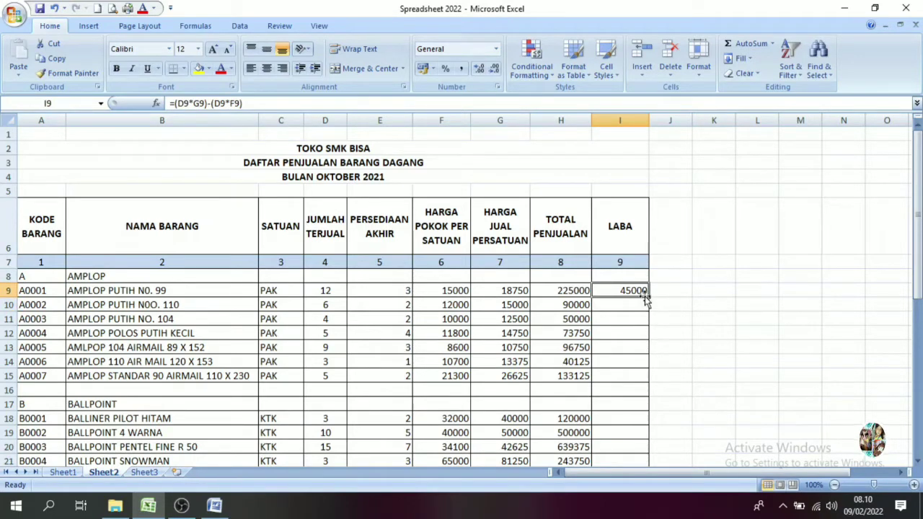
Fill the profit formula from I9 down to I33.
left_click_drag(649, 295, 631, 363)
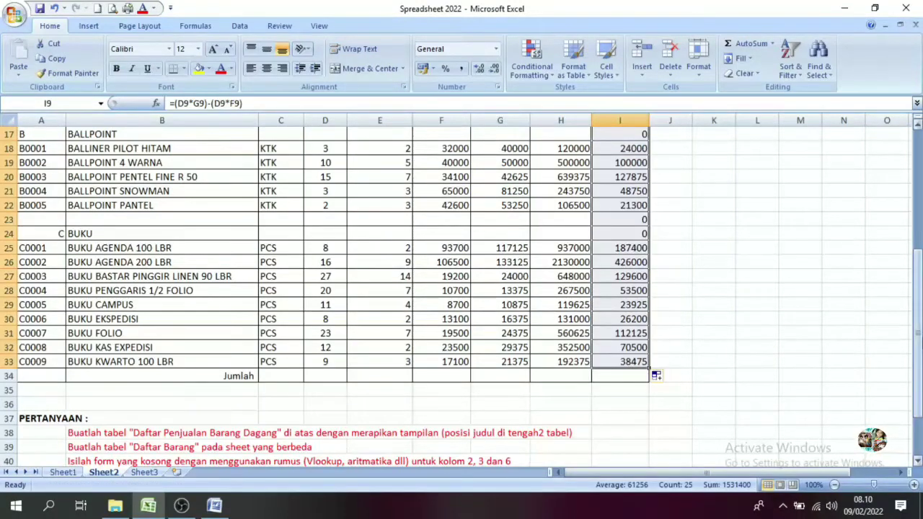
scroll(750, 325, "up", 1)
left_click(757, 290)
Delete the zeros in LABA's blank separator rows 16–17 and 23–24.
left_click_drag(629, 229, 635, 248)
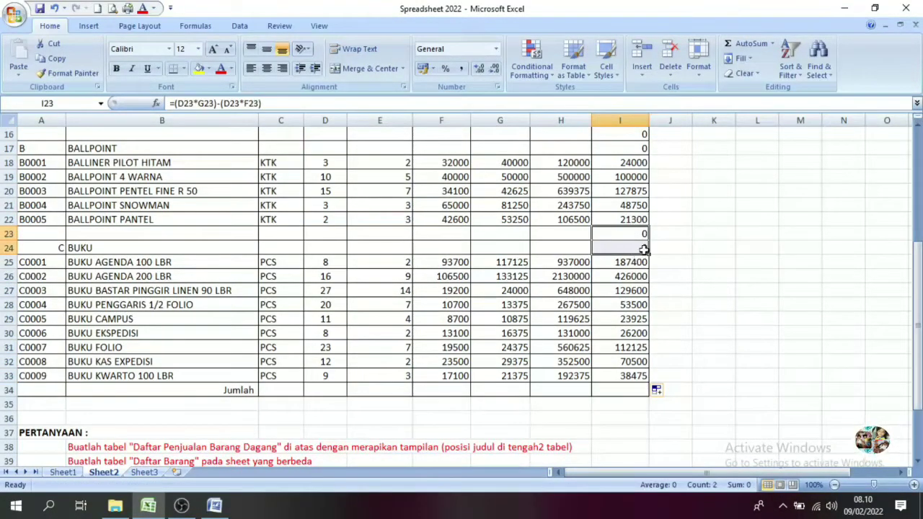
left_click_drag(916, 274, 917, 231)
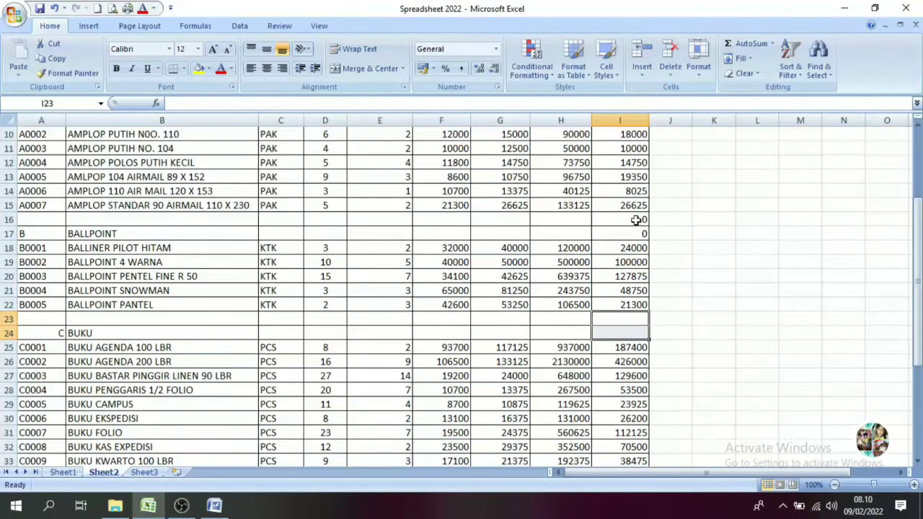
left_click_drag(633, 220, 633, 227)
left_click_drag(917, 289, 917, 267)
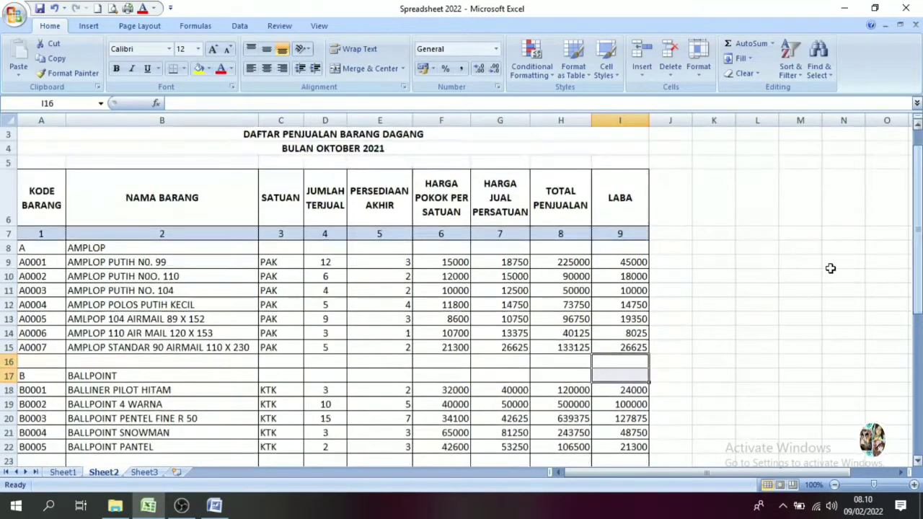
left_click(837, 274)
left_click_drag(916, 231, 917, 324)
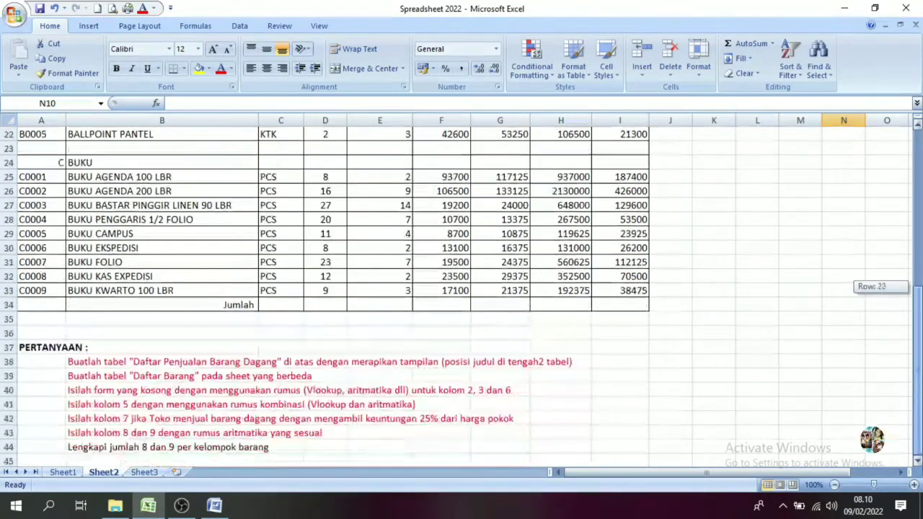
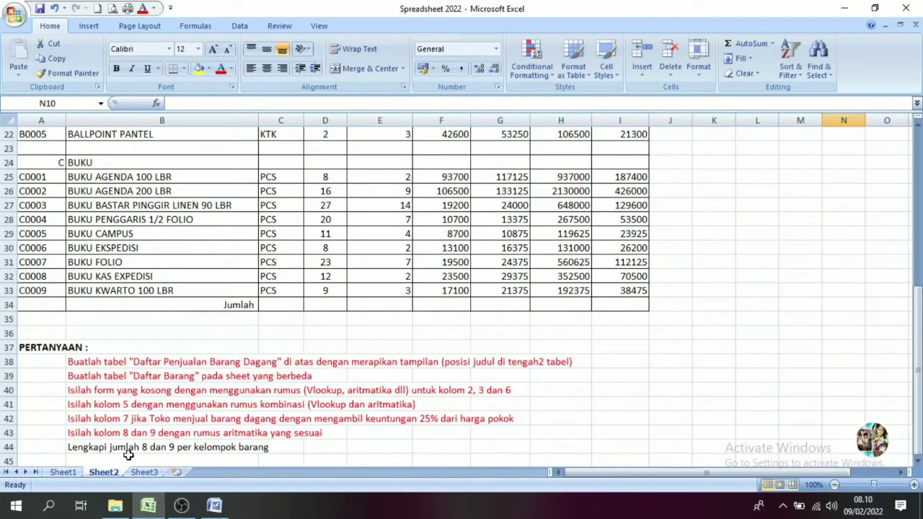
Type the Jumlah label in B16 below the AMPLOP items and right-align it.
left_click_drag(916, 324, 917, 217)
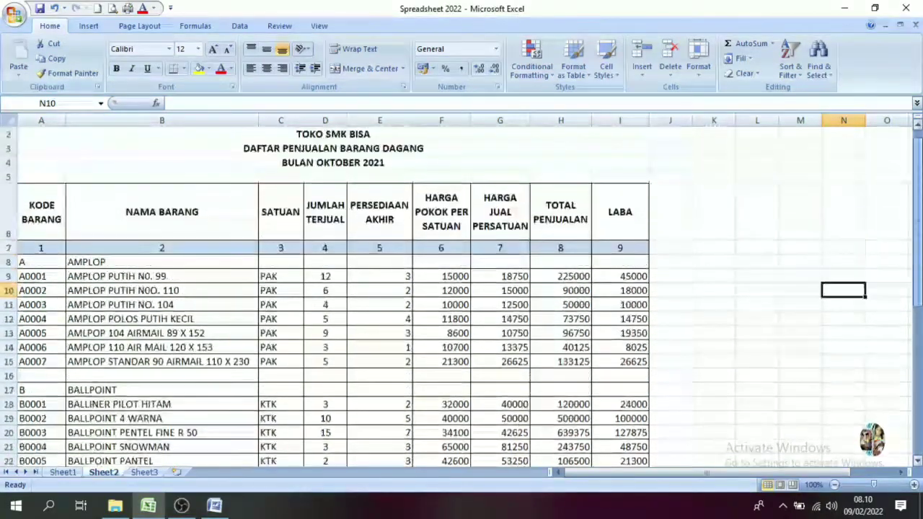
left_click(227, 376)
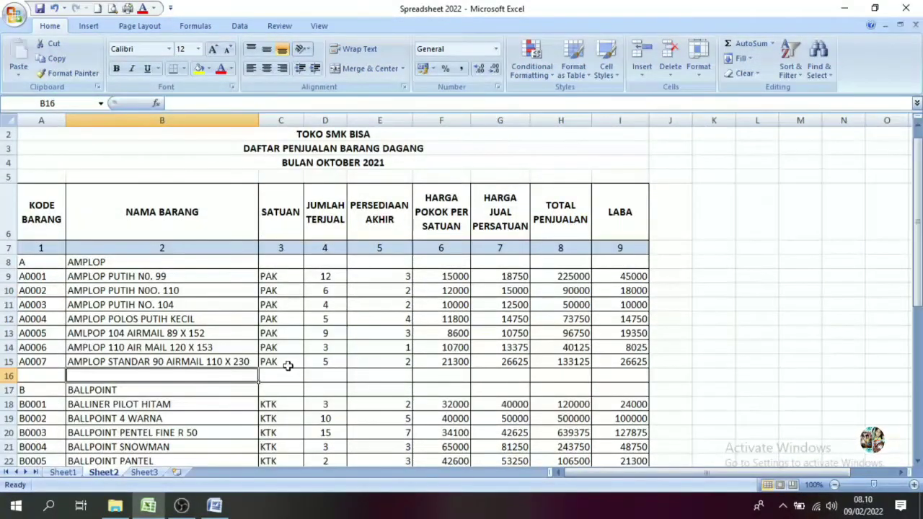
type("Jumlah")
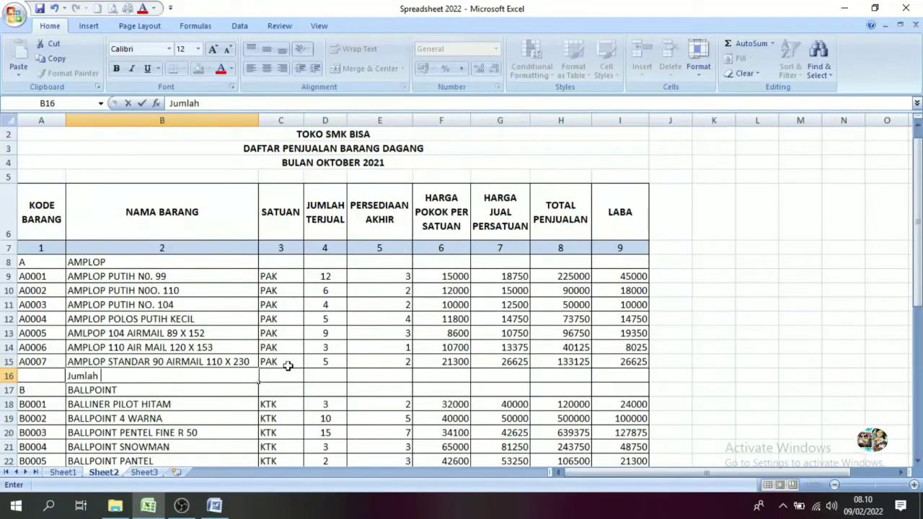
key("Return")
left_click(161, 372)
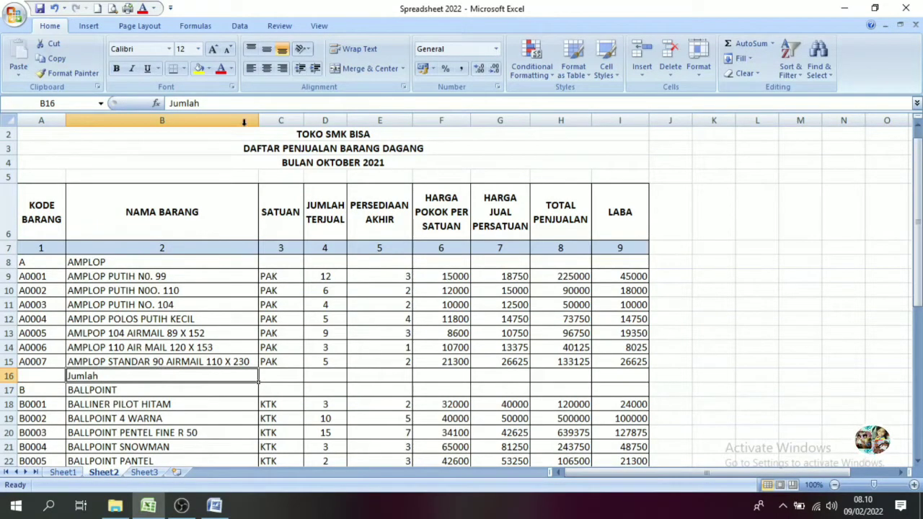
left_click(282, 68)
Enter =SUM(H9:H15) in H16 for an AMPLOP sales total of 708750.
mouse_move(917, 180)
left_mouse_down()
mouse_move(918, 249)
mouse_move(917, 166)
left_mouse_up()
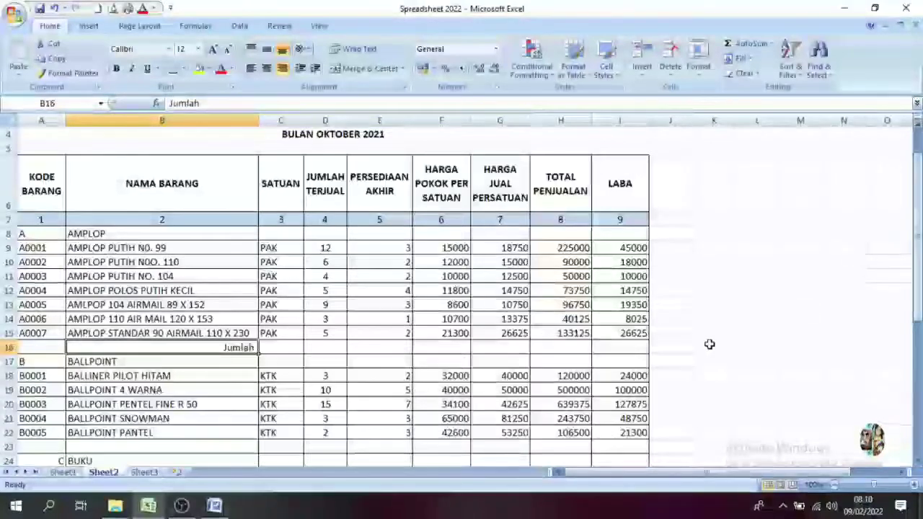
left_click(561, 348)
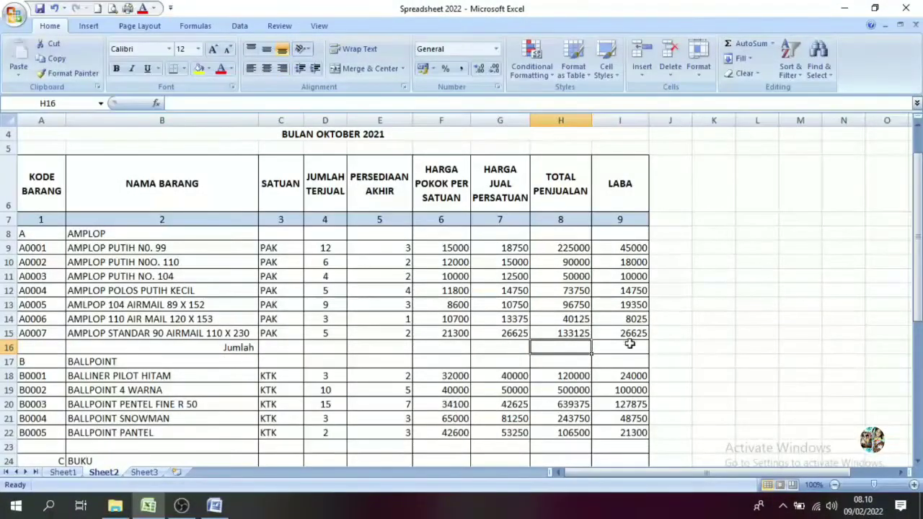
type("=su")
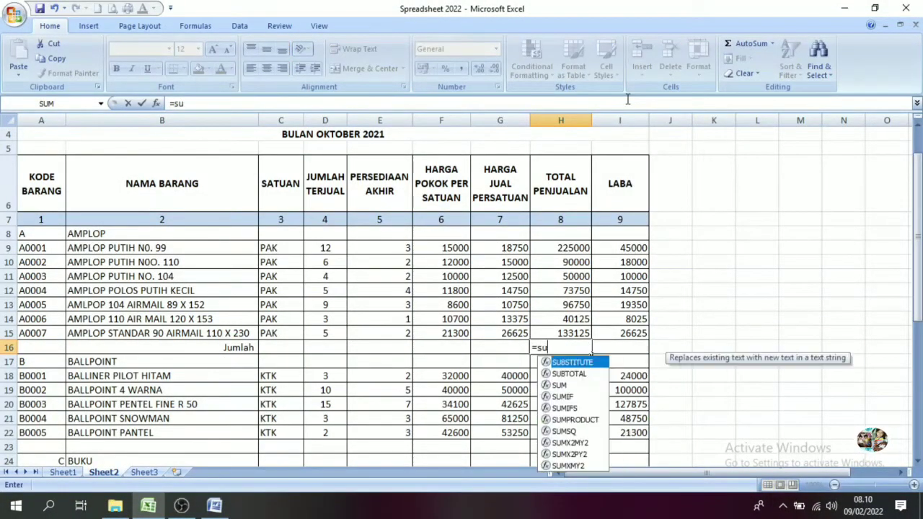
type("(")
key("BackSpace")
key("BackSpace")
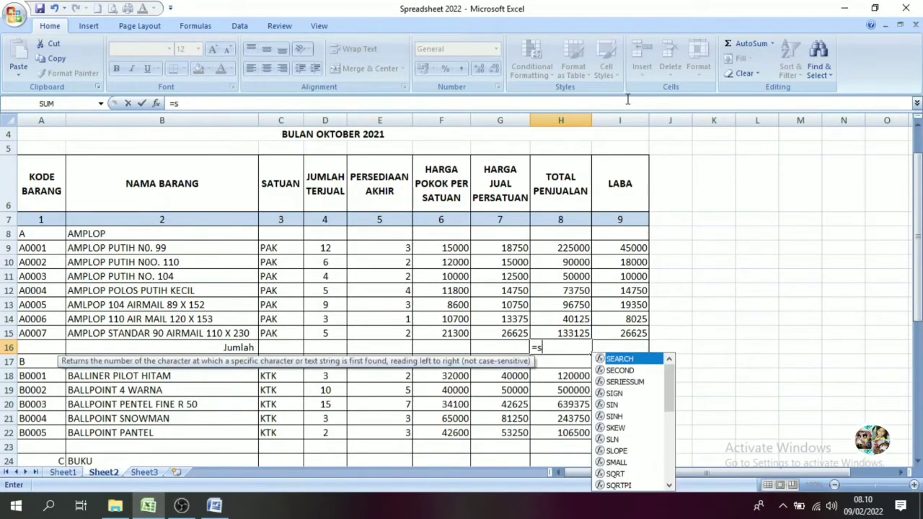
type("m")
key("BackSpace")
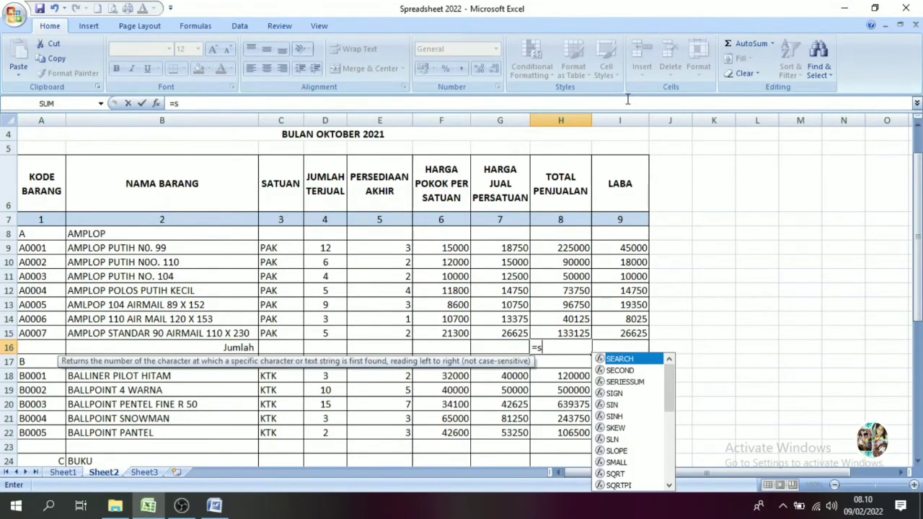
type("um(")
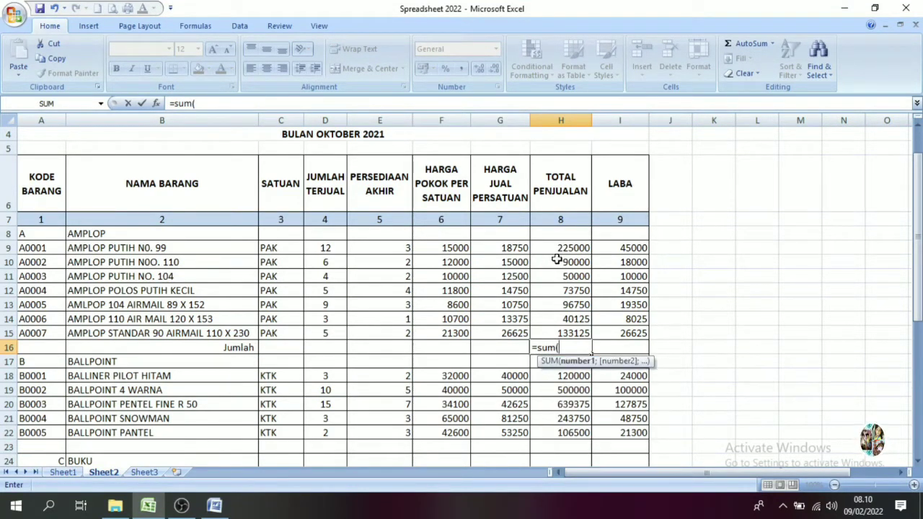
left_click_drag(561, 249, 567, 332)
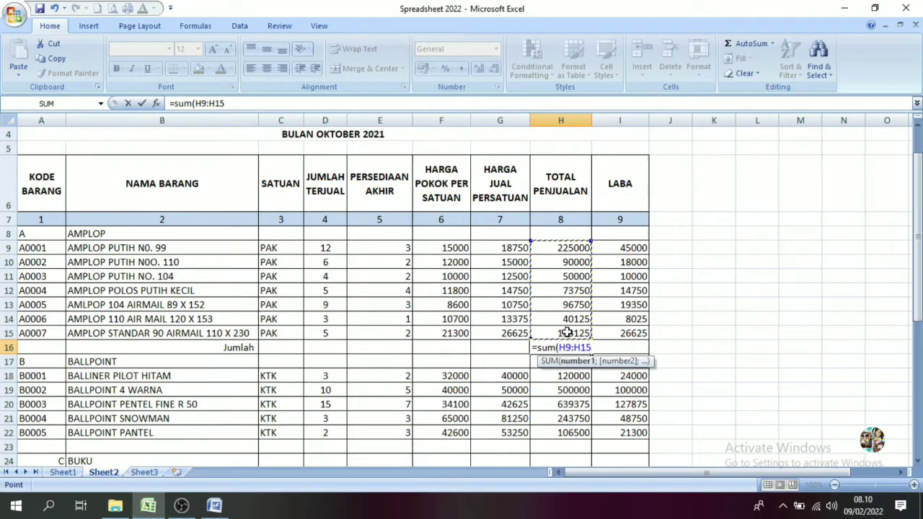
type(")")
key("Return")
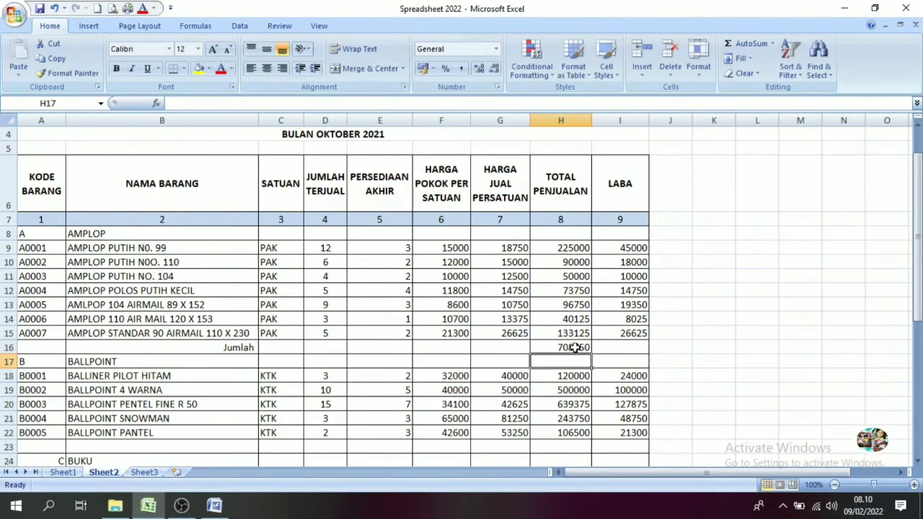
Copy the H16 total formula into I16, giving an AMPLOP profit total of 141750.
left_click(575, 348)
left_click_drag(591, 354, 626, 352)
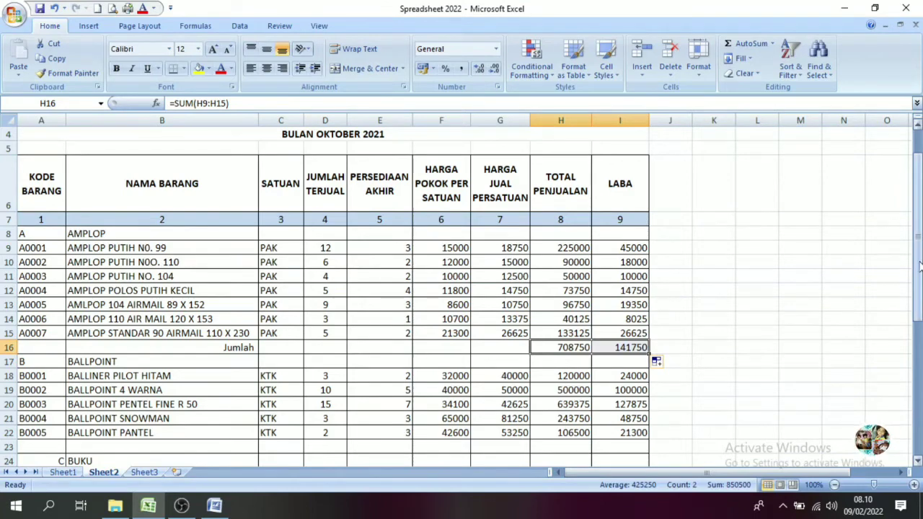
left_click_drag(920, 267, 918, 285)
left_click(236, 281)
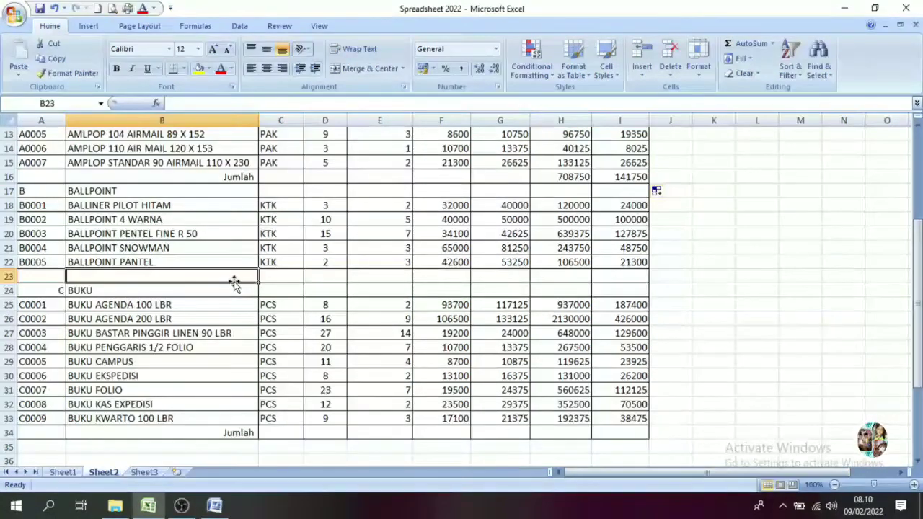
Add a right-aligned Jumlah label in B23 for the BALLPOINT group.
type("Jumlah")
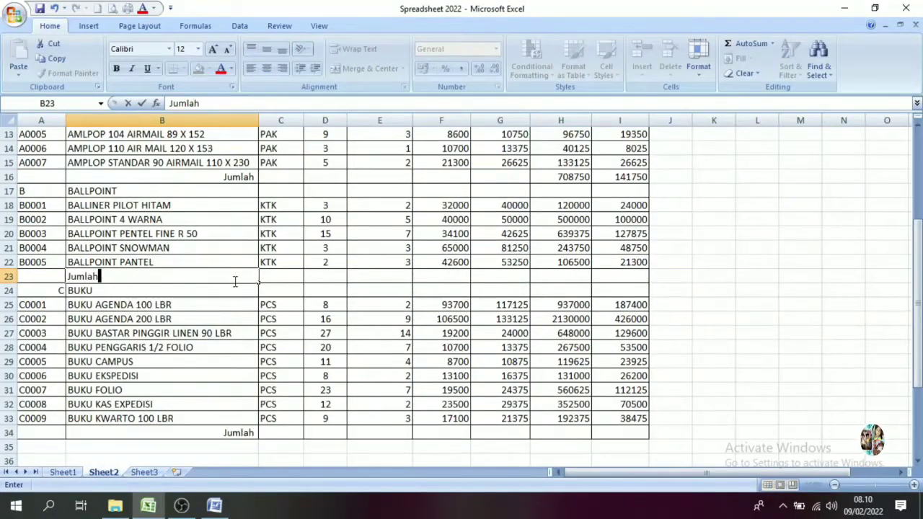
key("Return")
left_click(229, 275)
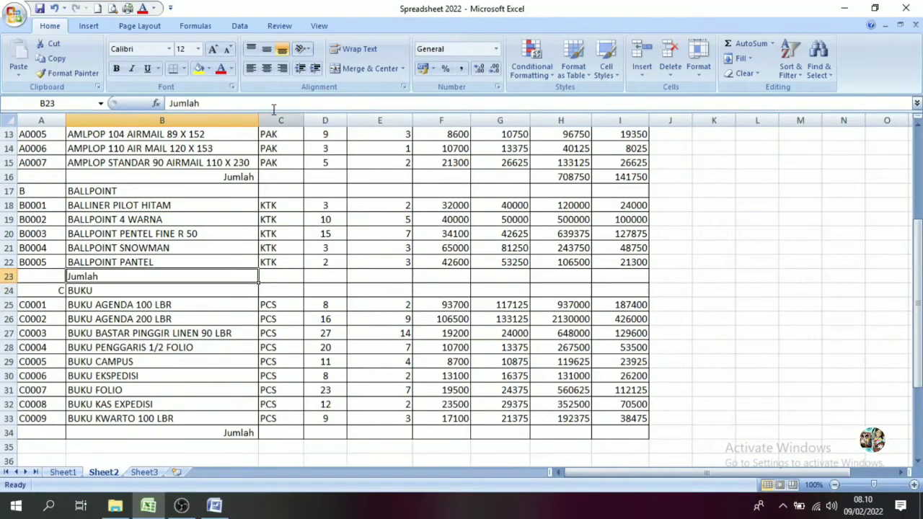
left_click(282, 68)
Total BALLPOINT with =SUM(H18:H22) in H23 and copy it to I23 (1609625 / 321925).
left_click(570, 281)
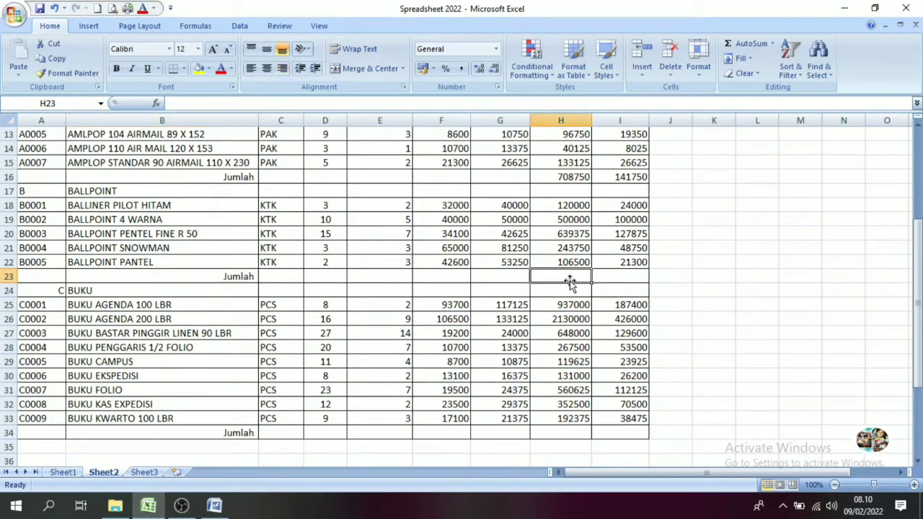
type("=sum(")
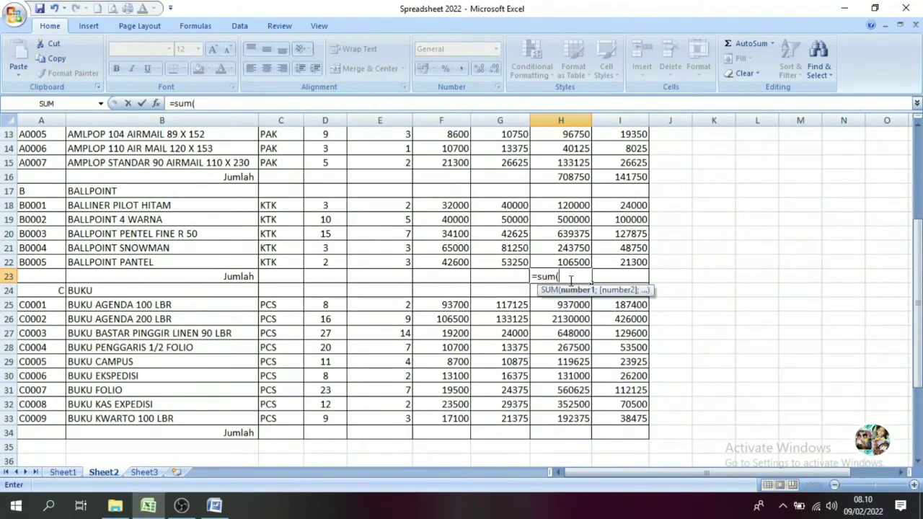
left_click_drag(573, 206, 575, 261)
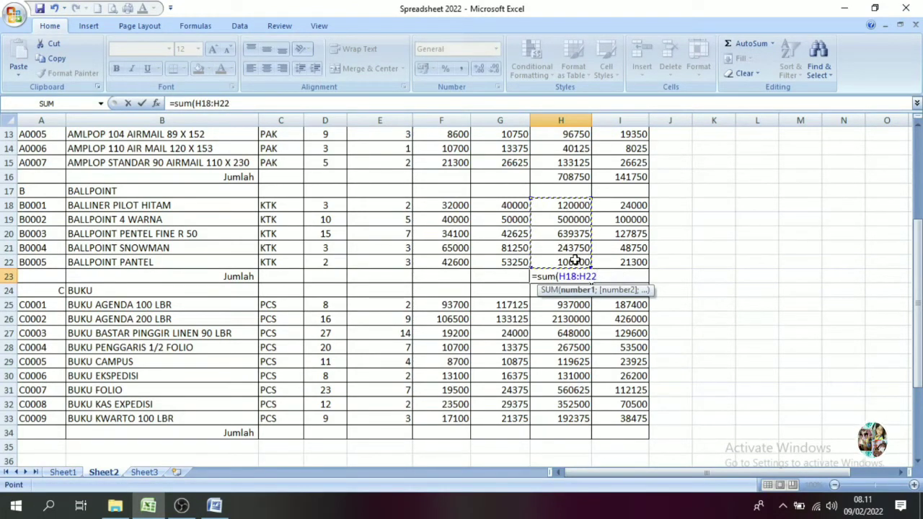
type(")")
key("Return")
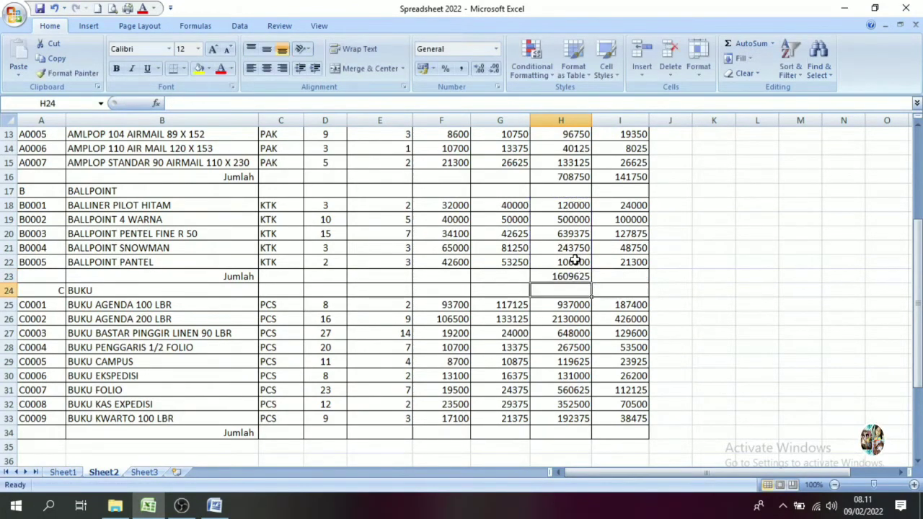
left_click(573, 277)
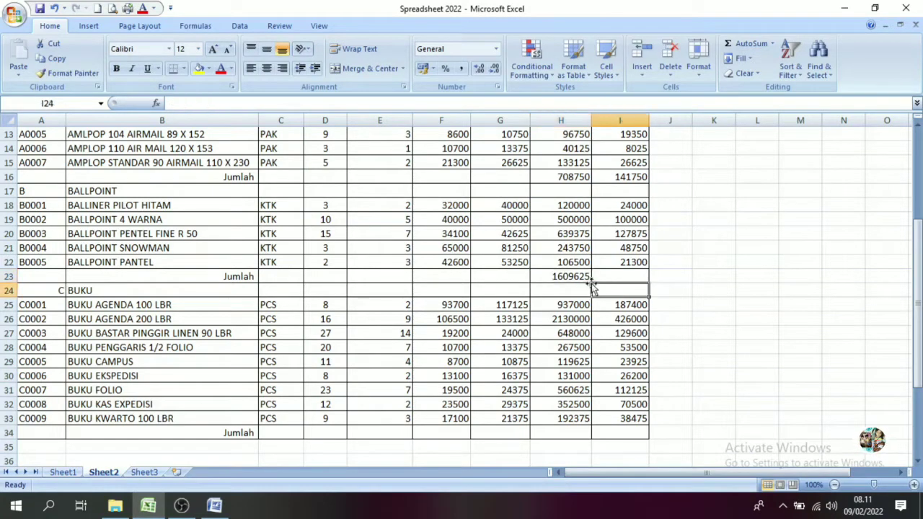
left_click_drag(591, 283, 628, 281)
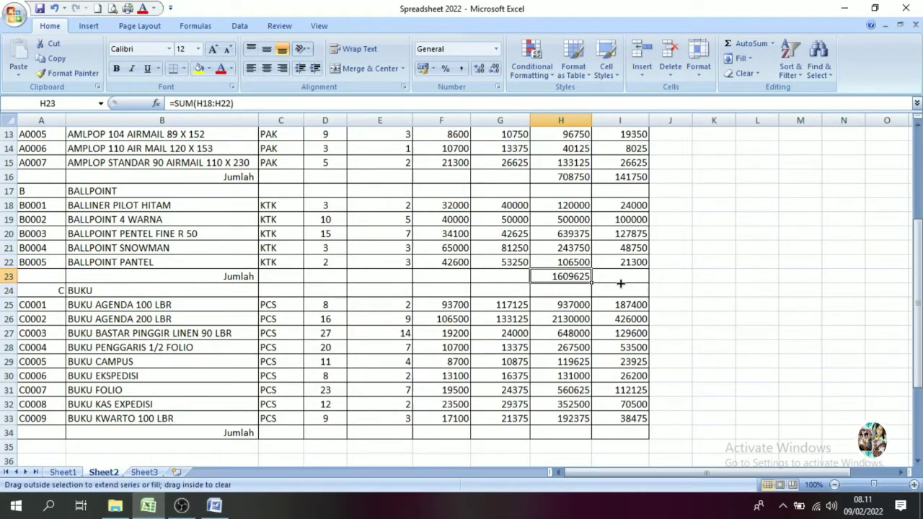
Enter =SUM(H25:H33) in H34 for BUKU and copy it to I34 (5338625 / 1067725).
left_click(506, 434)
left_click(563, 428)
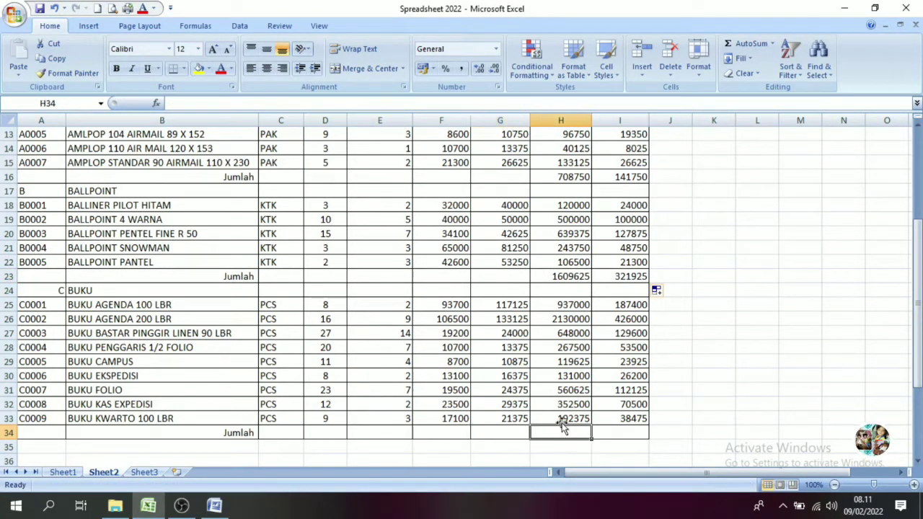
type("=sum(")
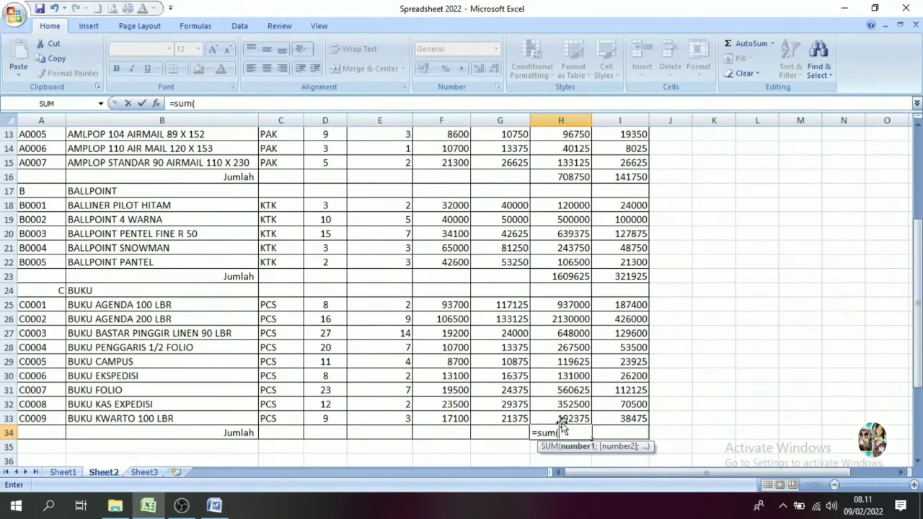
left_click_drag(567, 300, 570, 413)
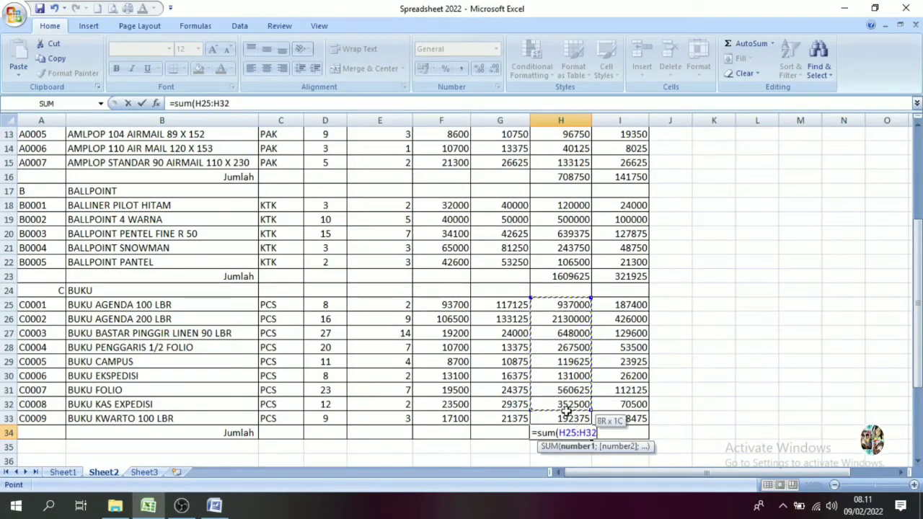
type(")")
key("Return")
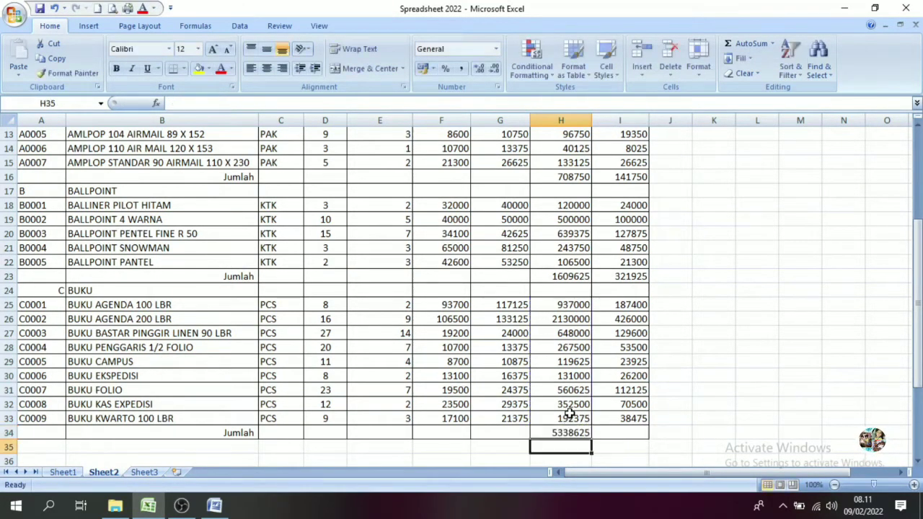
left_click(570, 430)
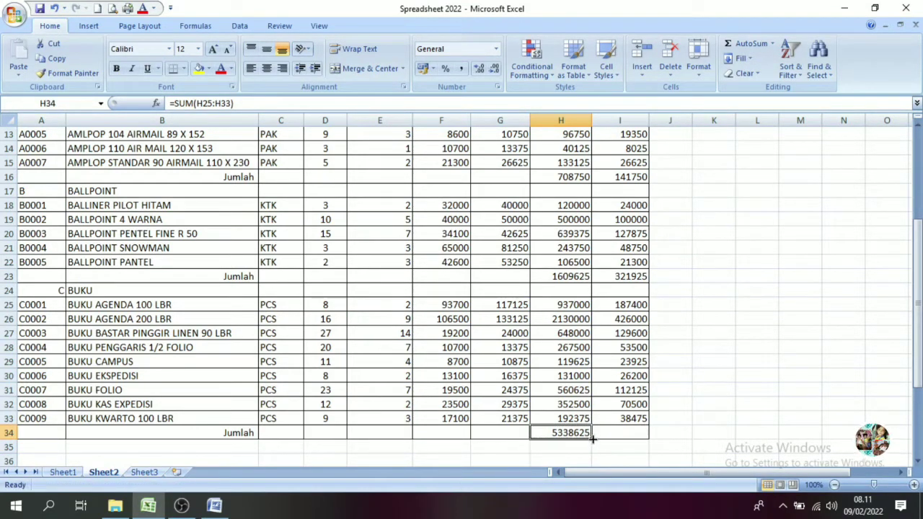
left_click_drag(591, 438, 626, 438)
left_click(675, 404)
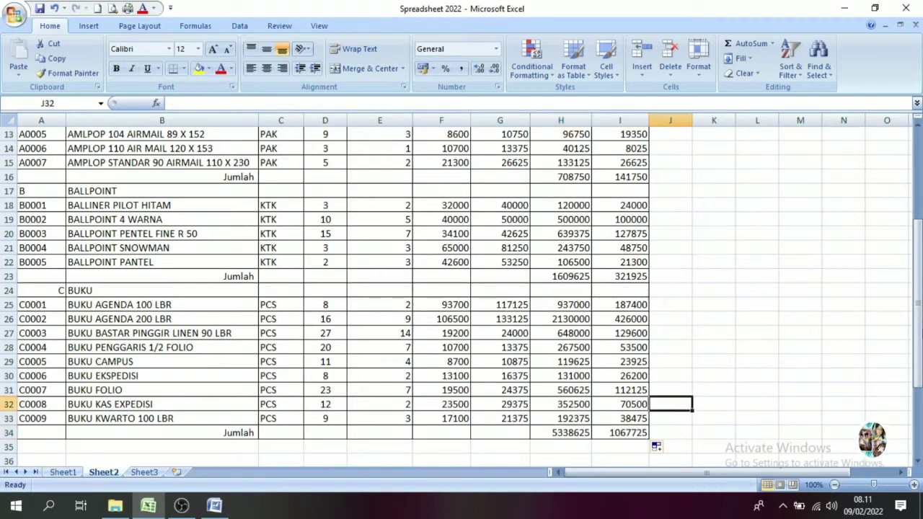
left_click_drag(917, 303, 917, 217)
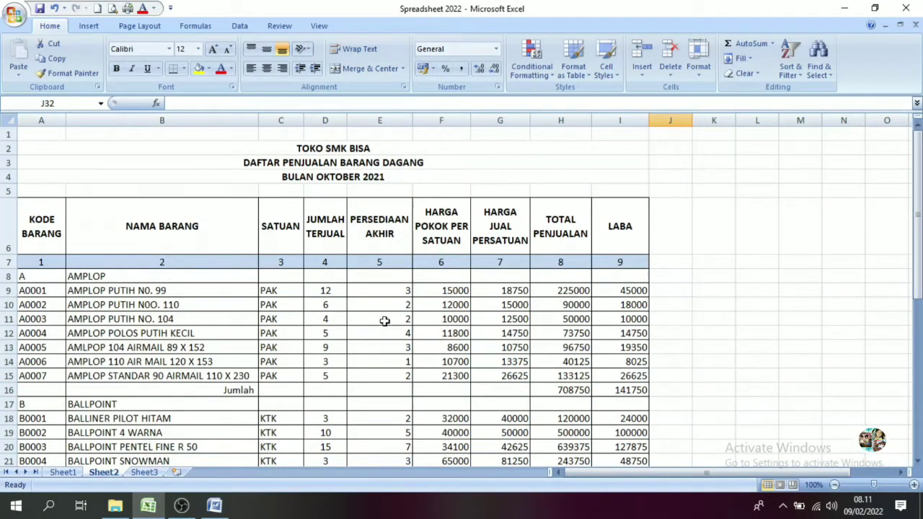
Apply Comma Style with dotted thousands separators to the amounts in F9:I34.
mouse_move(453, 292)
left_mouse_down()
mouse_move(623, 499)
mouse_move(618, 430)
left_mouse_up()
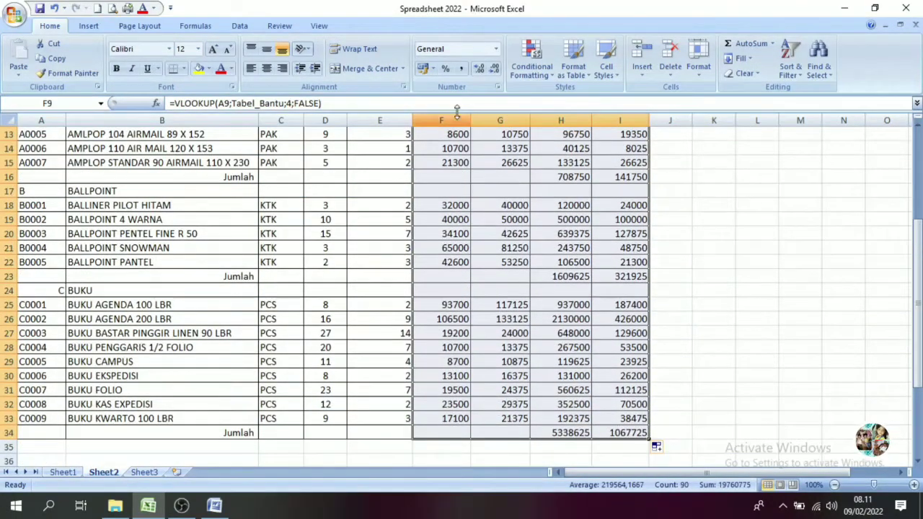
left_click(459, 72)
left_click(619, 391)
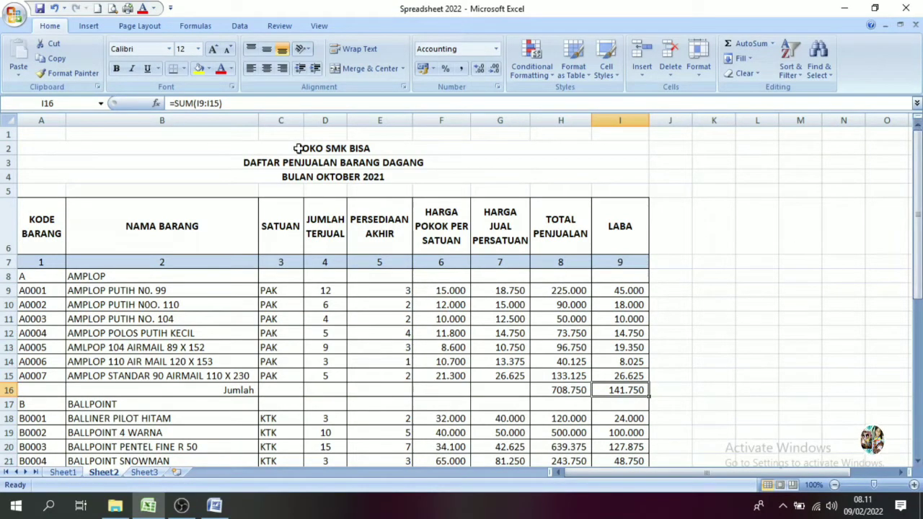
Centre the Satuan values in column C and the Persediaan Akhir values in column E.
left_click(281, 104)
left_click(280, 120)
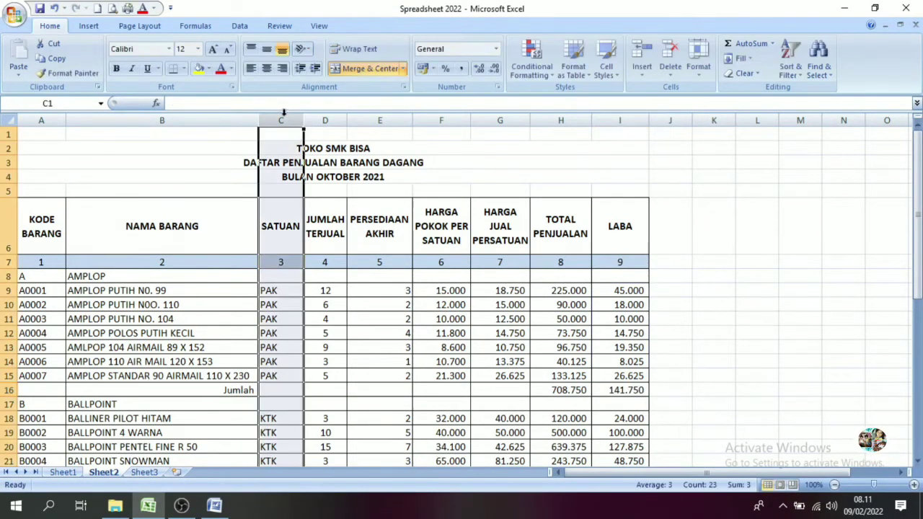
left_click(266, 68)
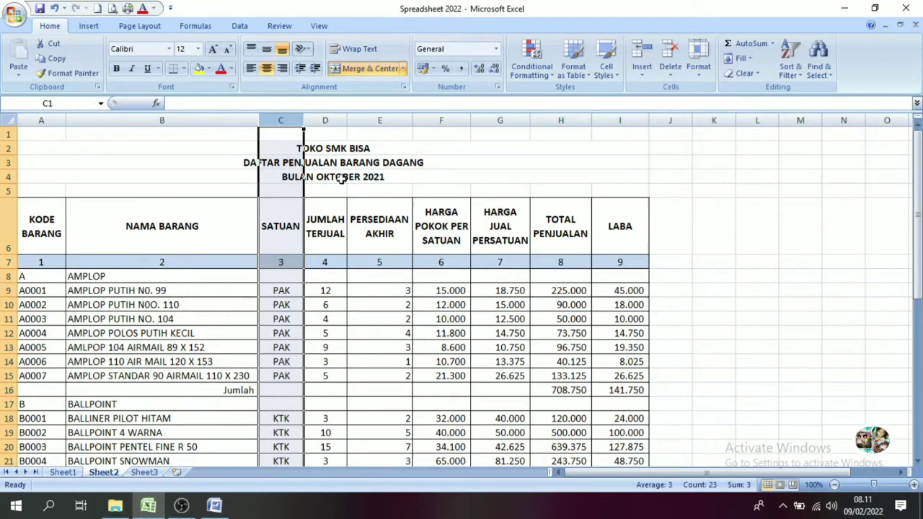
left_click(380, 120)
left_click(266, 68)
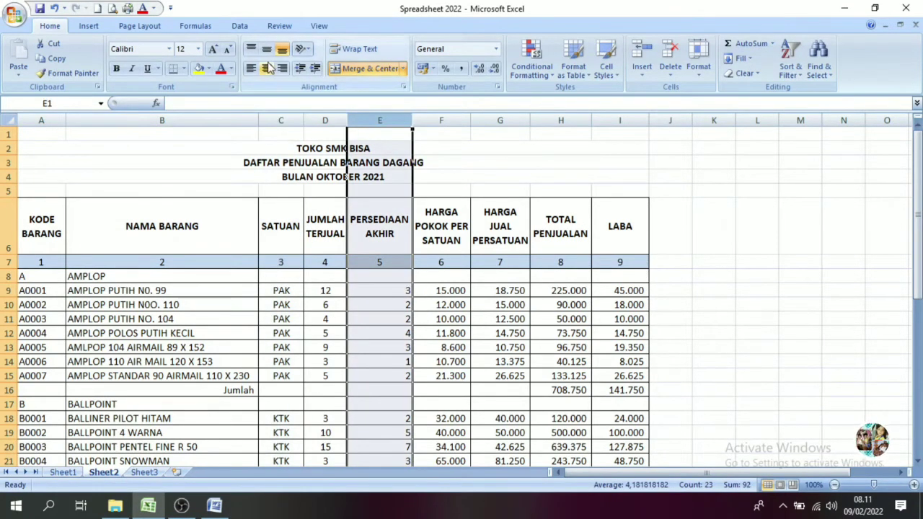
left_click_drag(917, 272, 917, 280)
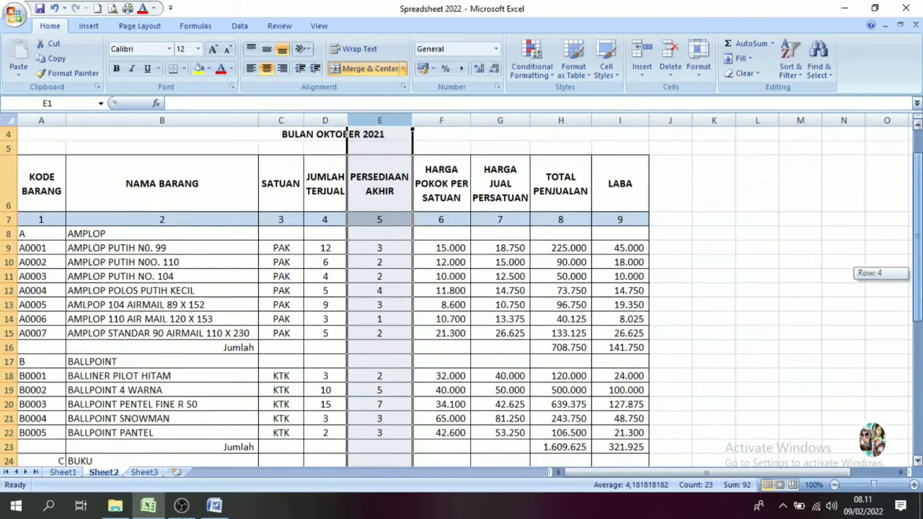
left_click(41, 191)
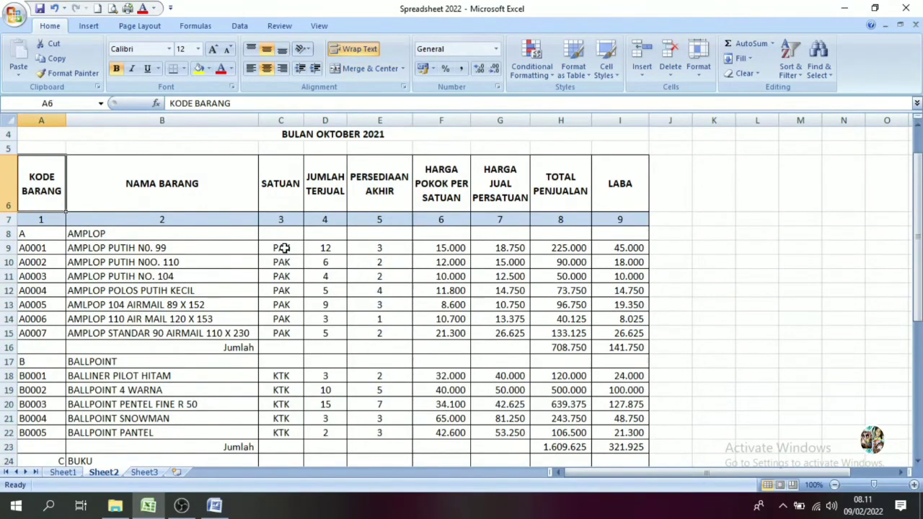
left_click_drag(916, 280, 916, 268)
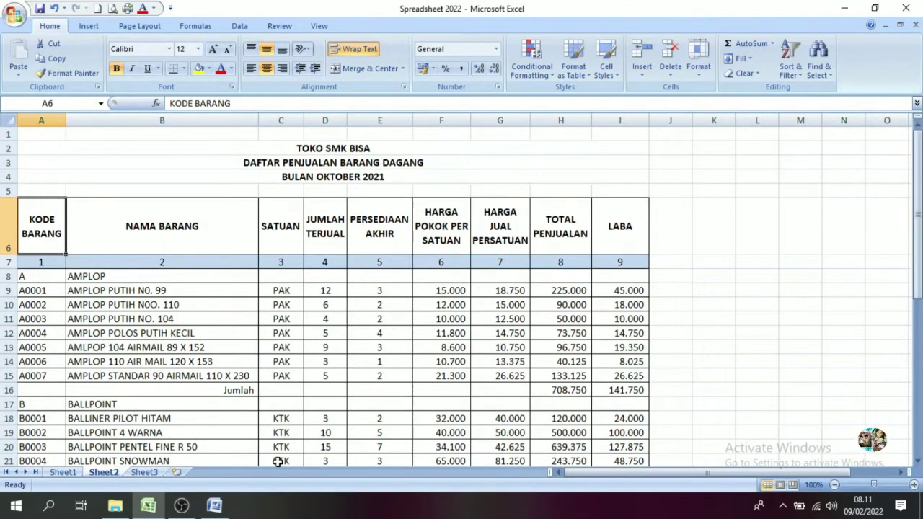
Switch to the Word task document and scroll down to the FORMAT ISIAN Soal 1 table.
left_click(214, 507)
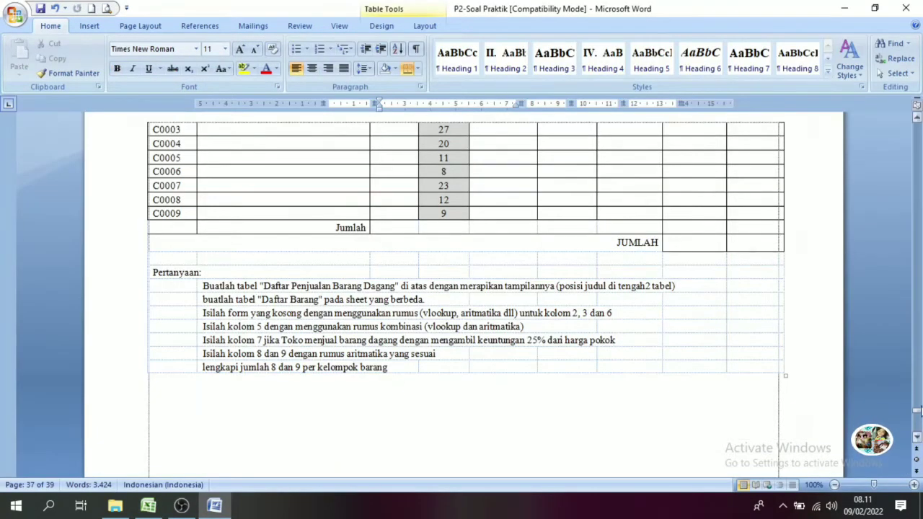
left_click_drag(920, 280, 920, 251)
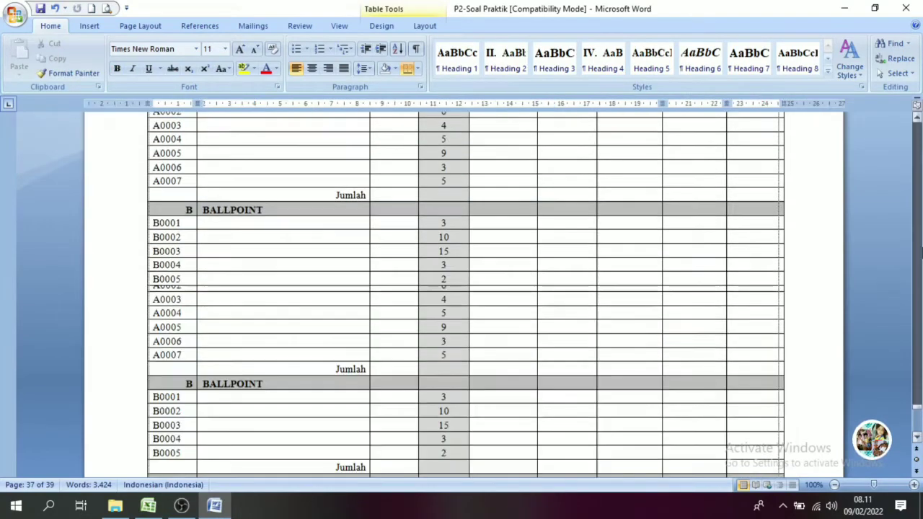
scroll(920, 424, "down", 10)
scroll(920, 424, "down", 5)
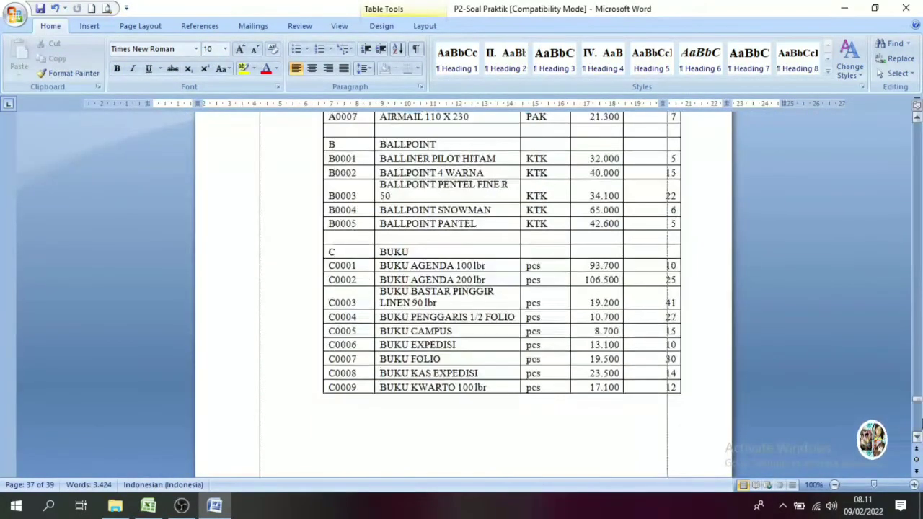
scroll(921, 424, "down", 10)
scroll(920, 445, "down", 2)
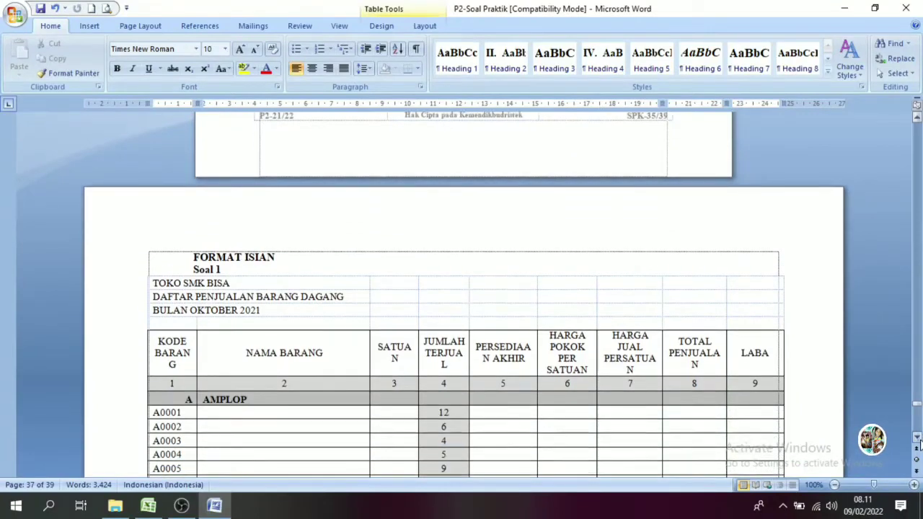
scroll(920, 445, "down", 1)
Back in Excel, give the Jumlah Terjual values in D8:D34 a light blue fill.
left_click(149, 506)
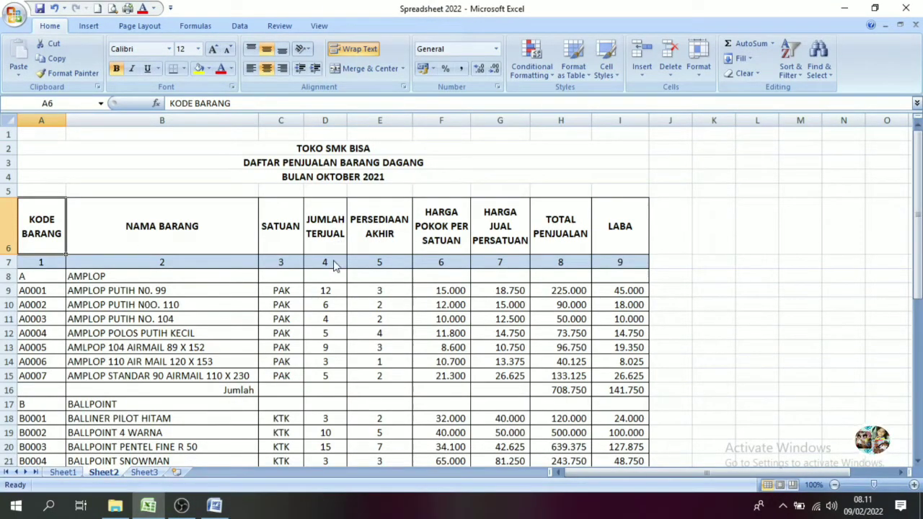
left_click_drag(327, 276, 320, 463)
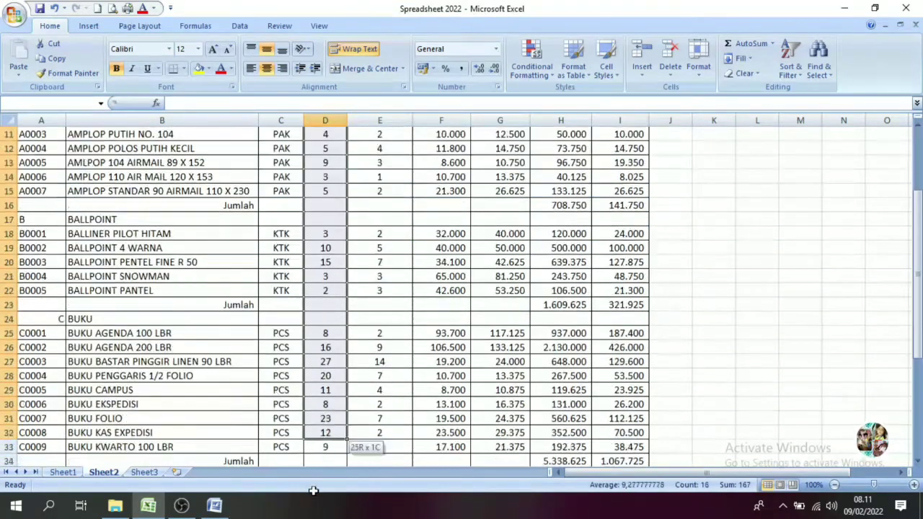
left_click_drag(320, 463, 324, 430)
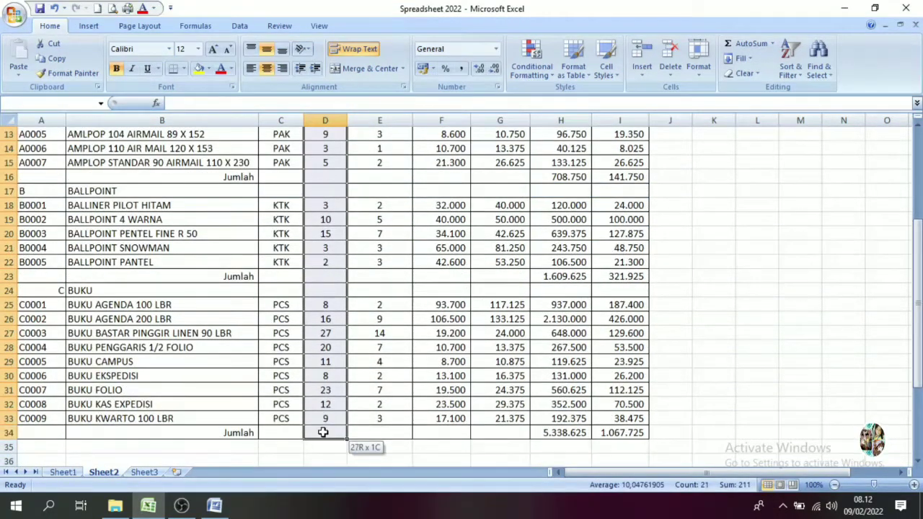
left_click(209, 69)
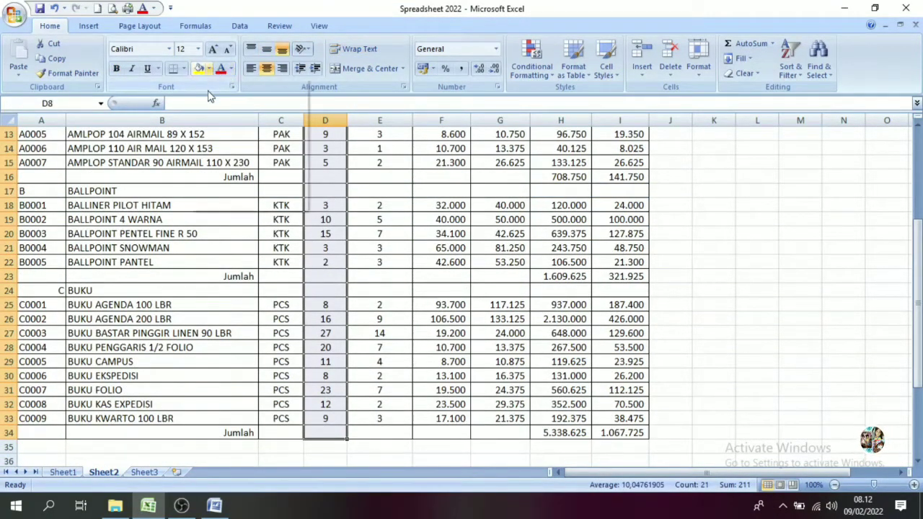
scroll(222, 106, "up", 4)
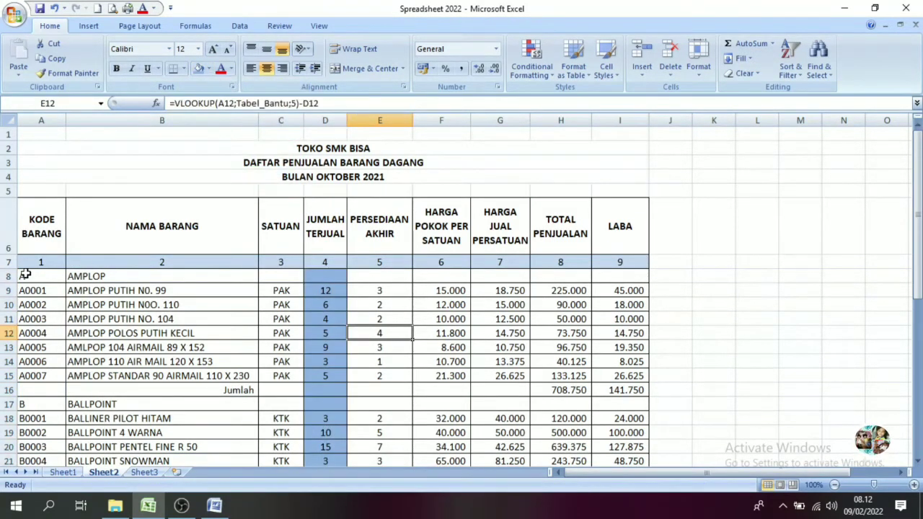
left_click_drag(25, 274, 620, 276)
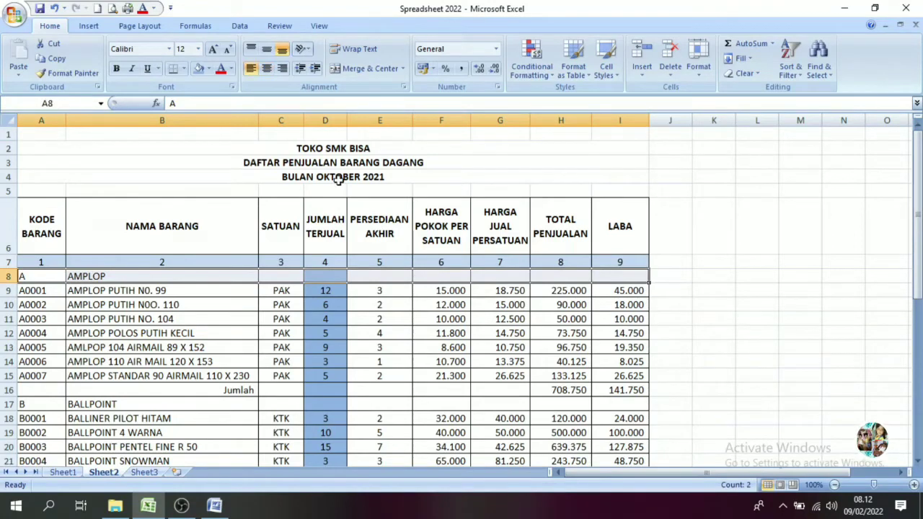
Fill the AMPLOP group row light blue, right-align letter A and bold the AMPLOP heading.
left_click(198, 68)
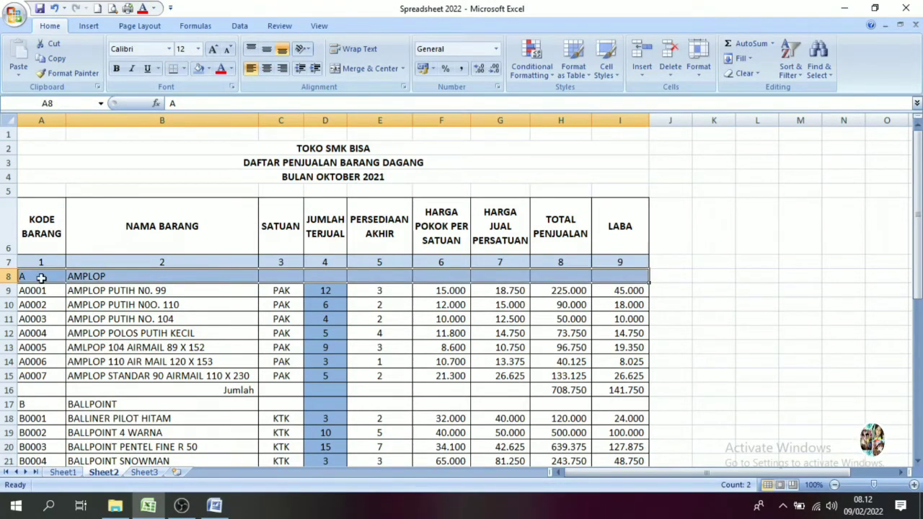
left_click(41, 277)
left_click(282, 68)
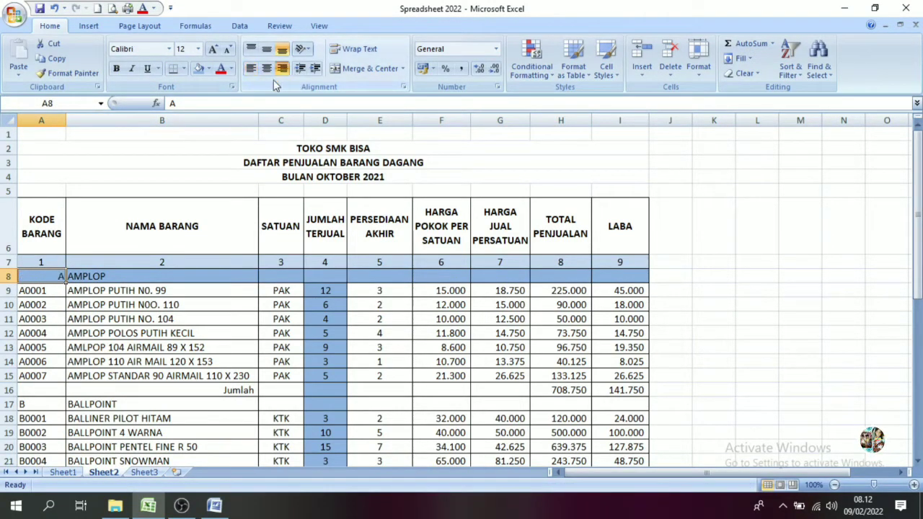
left_click_drag(52, 277, 115, 276)
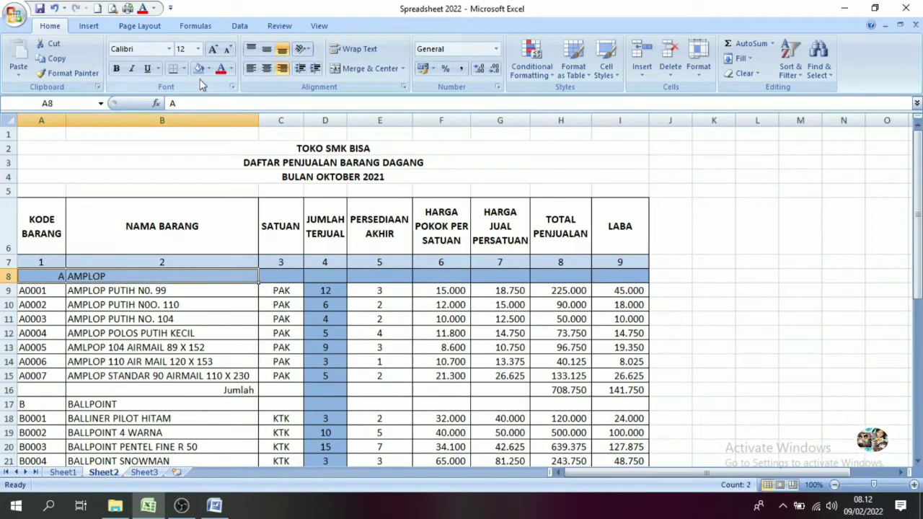
left_click(115, 70)
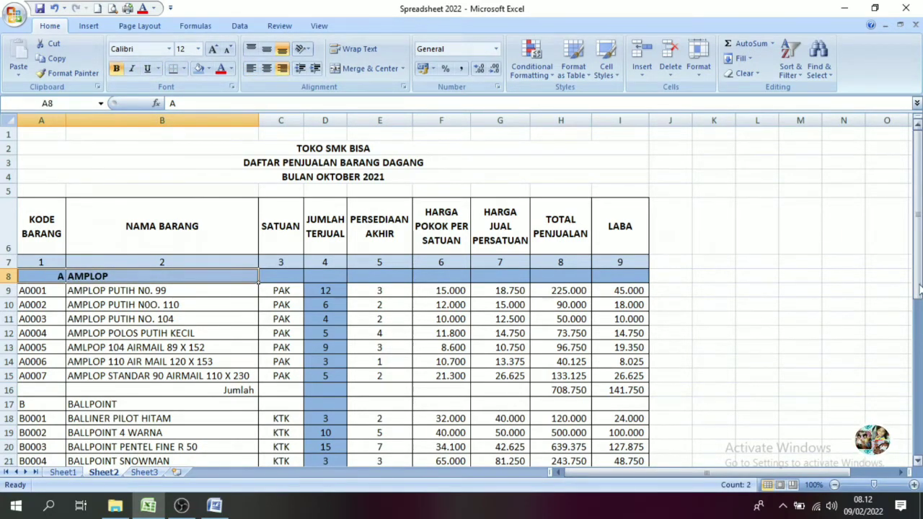
Right-align group letter B in A17 and bold the BALLPOINT heading.
left_click_drag(918, 287, 848, 352)
left_click(64, 219)
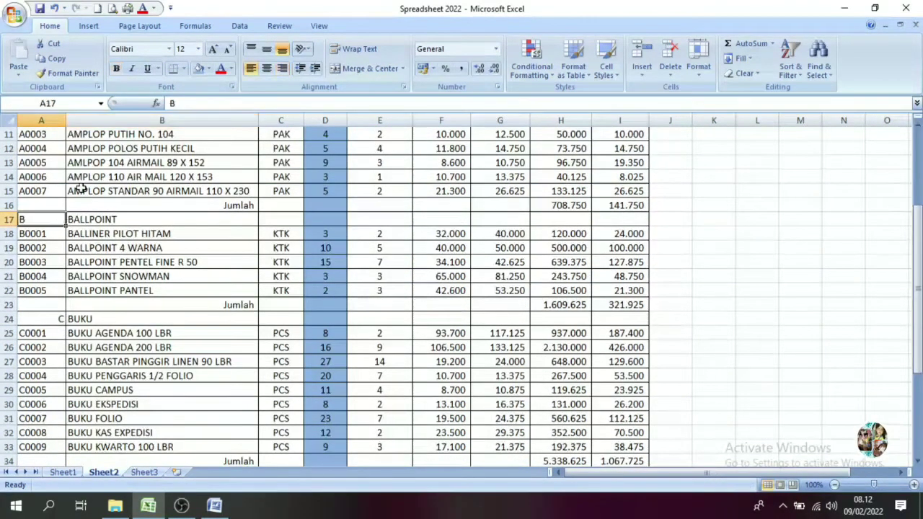
left_click(282, 69)
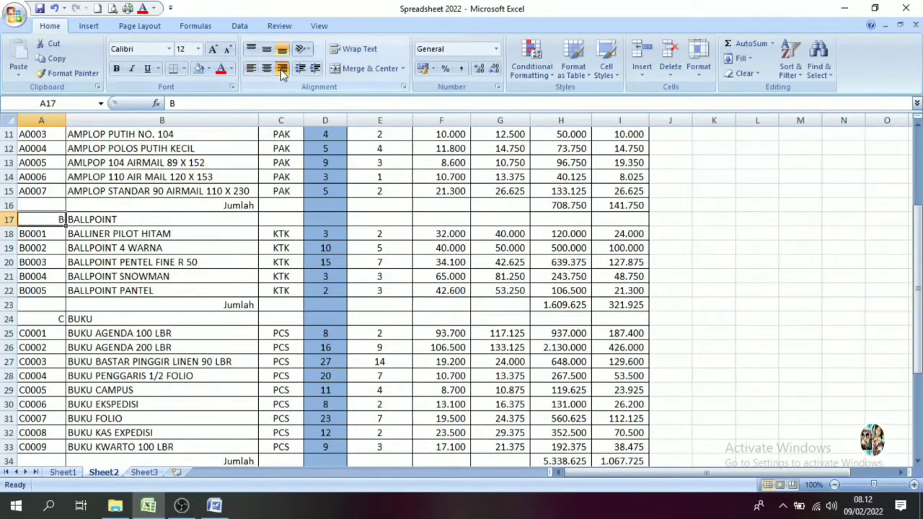
left_click_drag(41, 219, 92, 219)
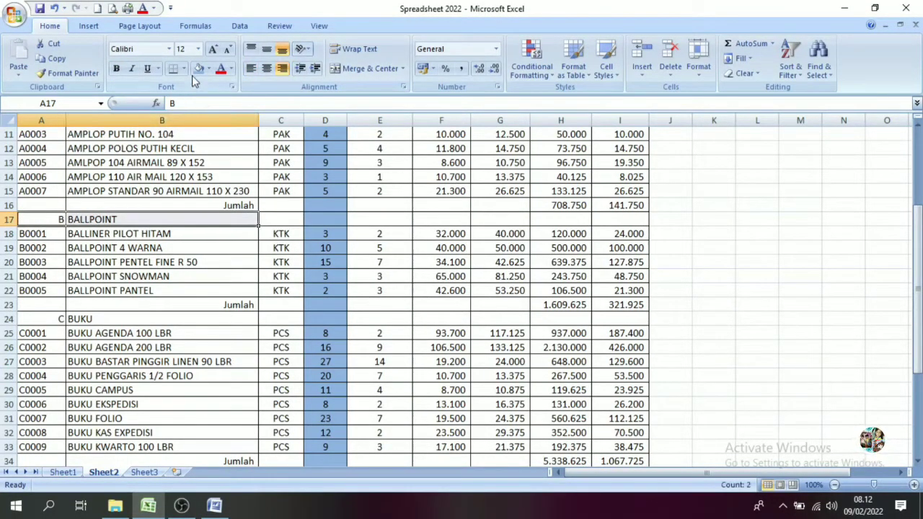
left_click(118, 70)
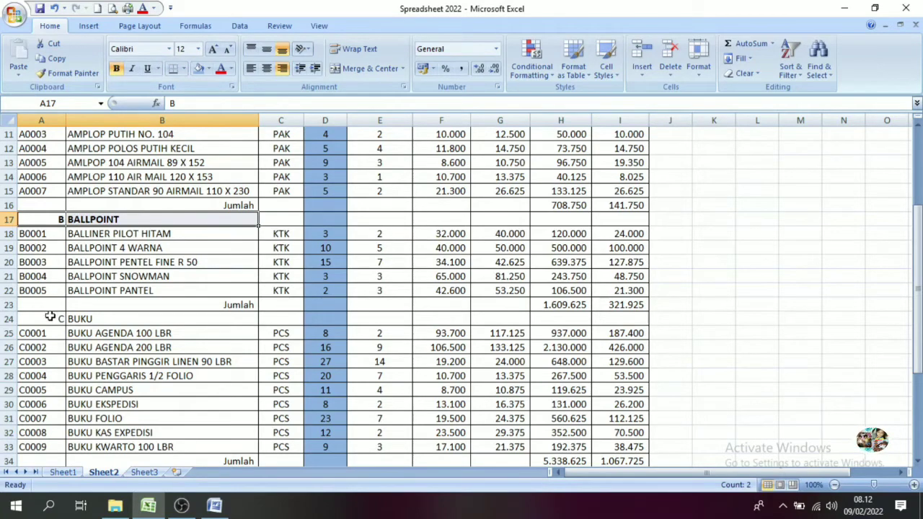
Bold the C BUKU group code and name in row 24.
left_click_drag(41, 319, 102, 318)
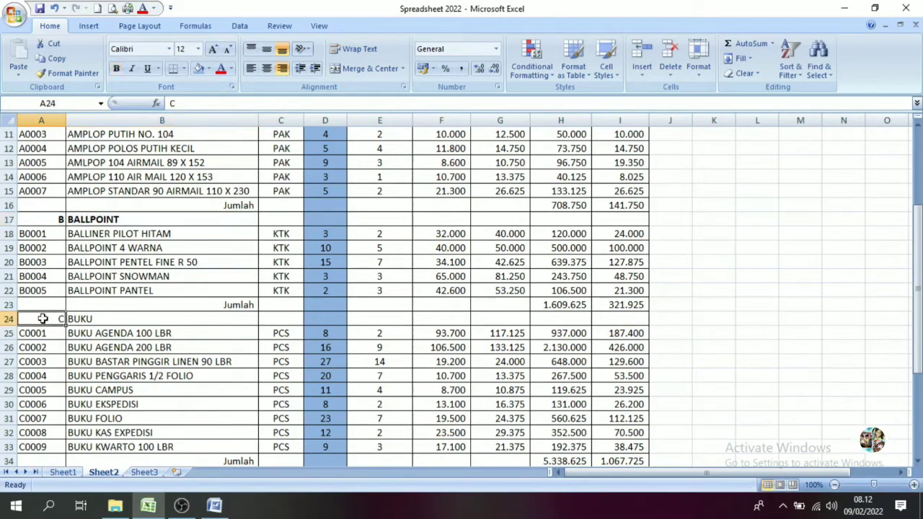
left_click(116, 69)
left_click(145, 305)
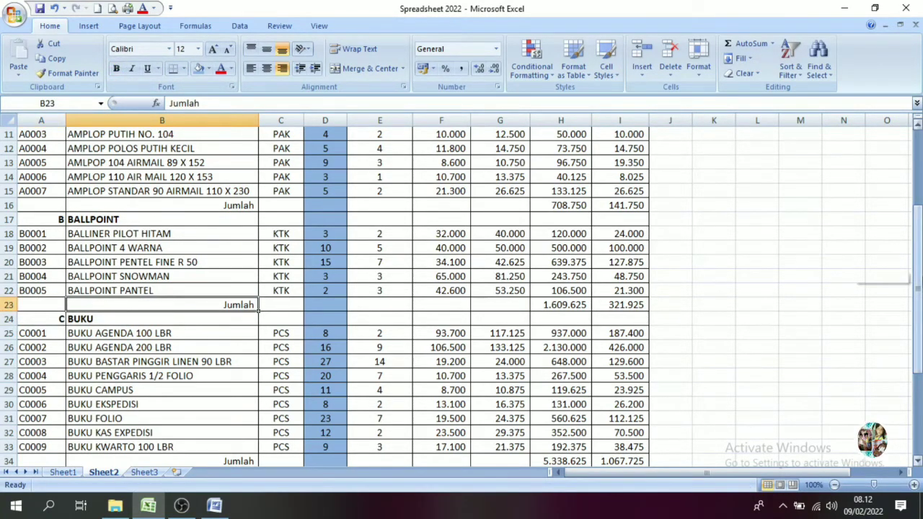
left_click_drag(917, 289, 918, 271)
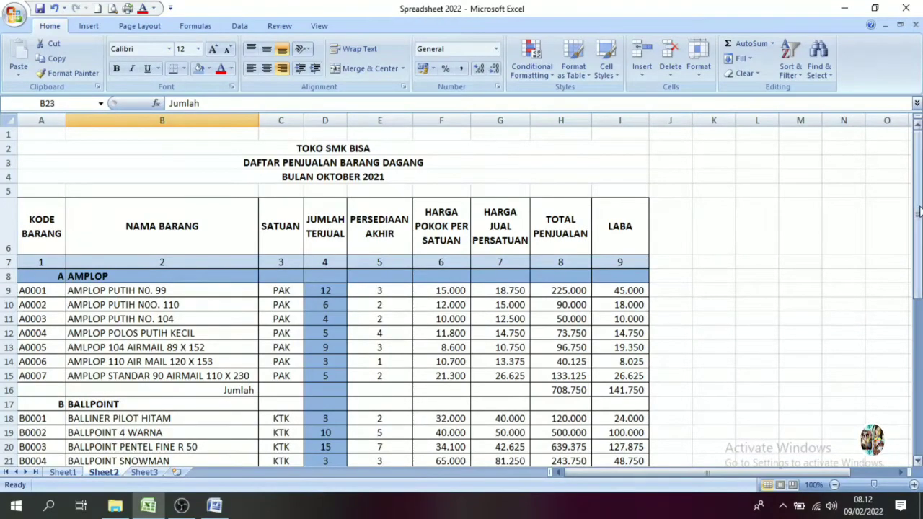
left_click_drag(917, 217, 917, 210)
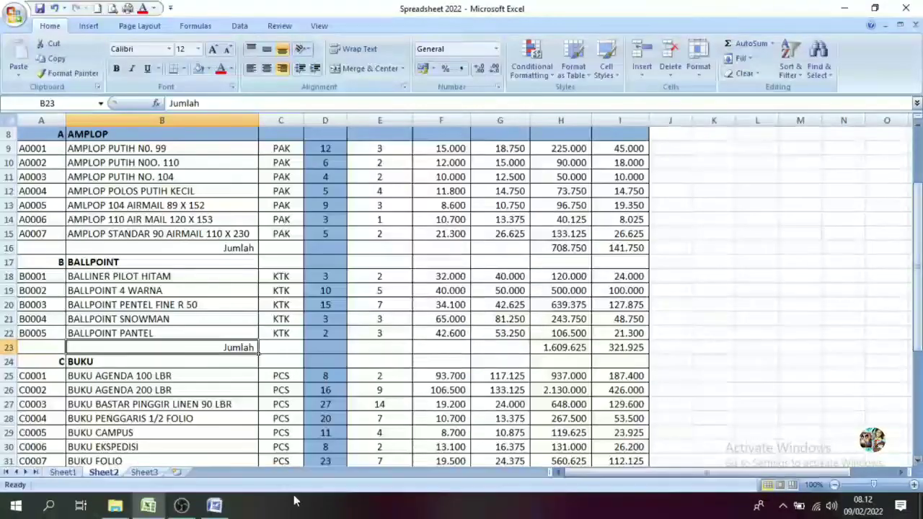
Page through the Word document to the Soal 2 DAFTAR PENJUALAN PER MINGGU table and its B rows.
left_click(214, 506)
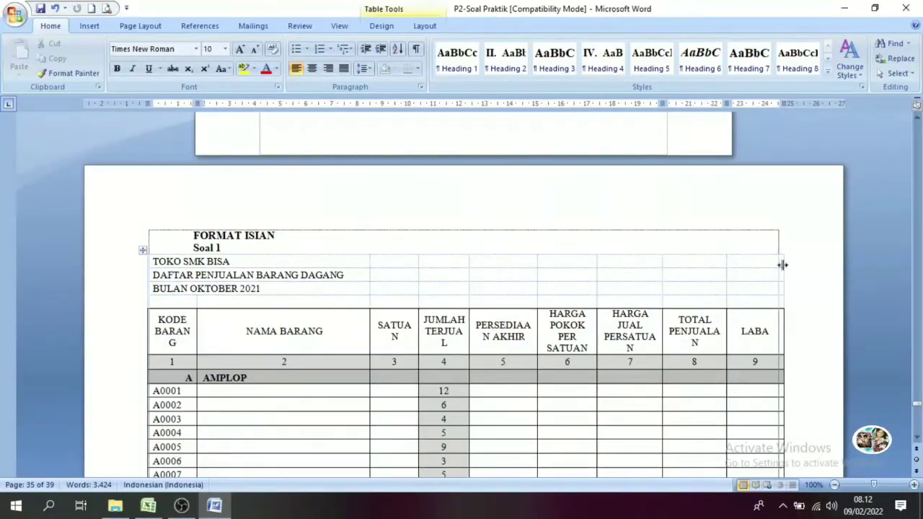
left_click(920, 431)
left_click(919, 431)
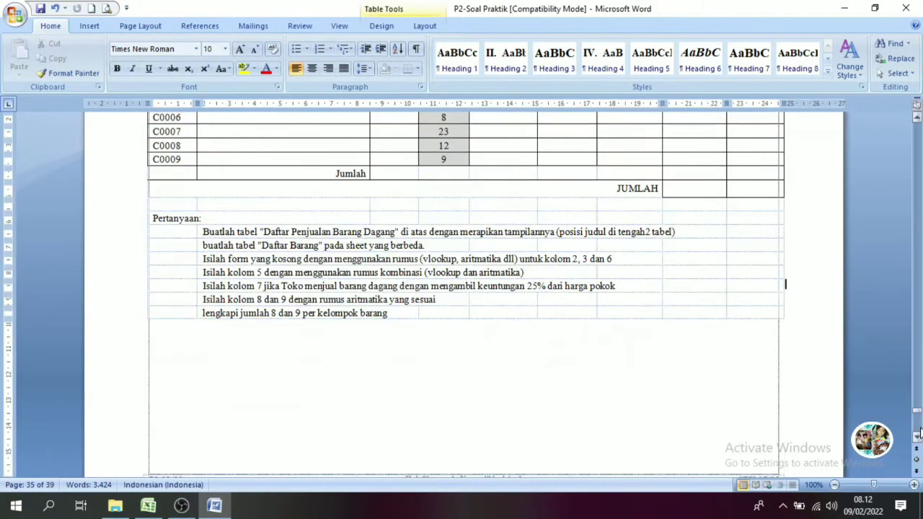
left_click(920, 297)
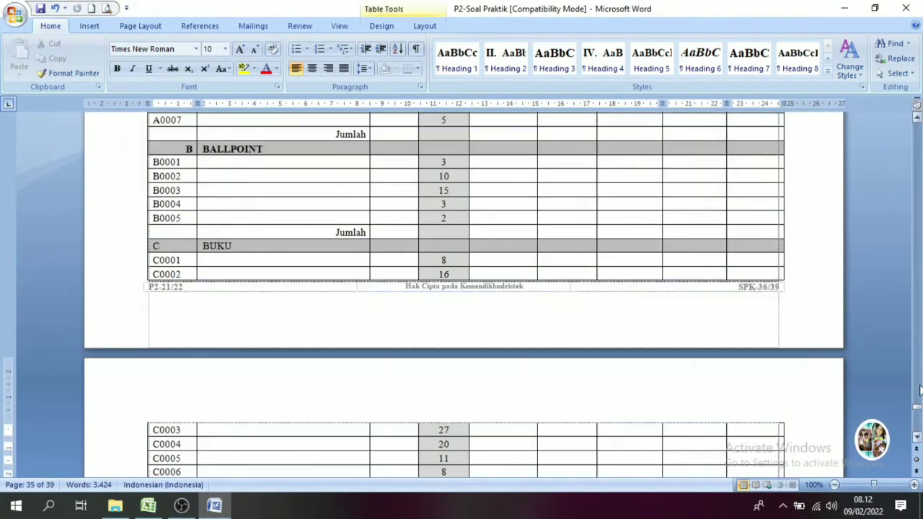
left_click(919, 422)
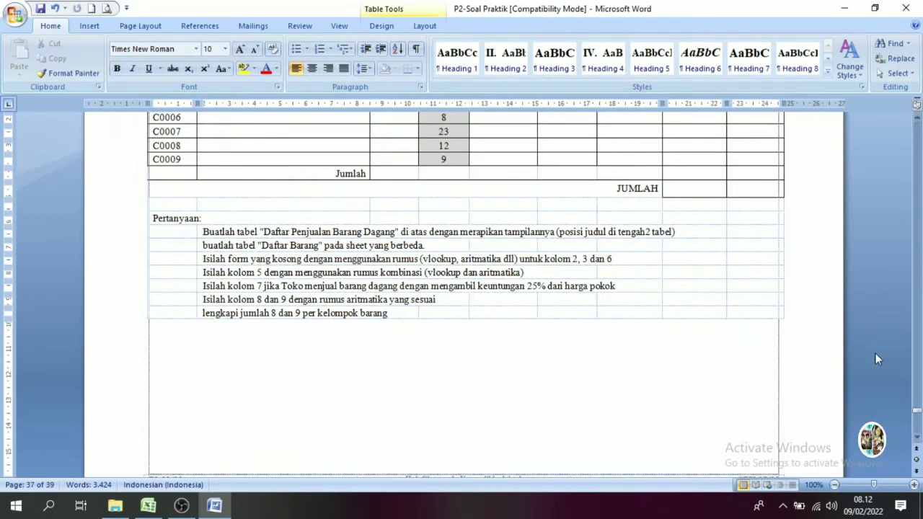
left_click(919, 432)
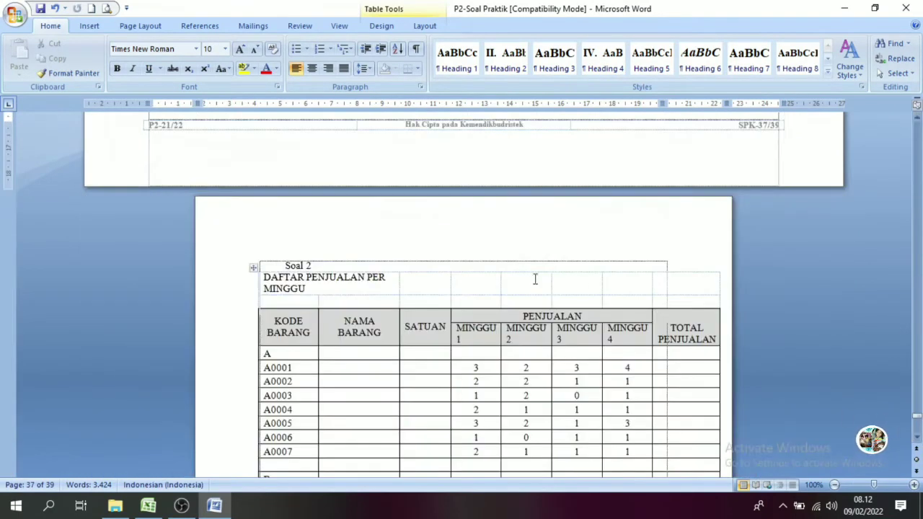
left_click(316, 268)
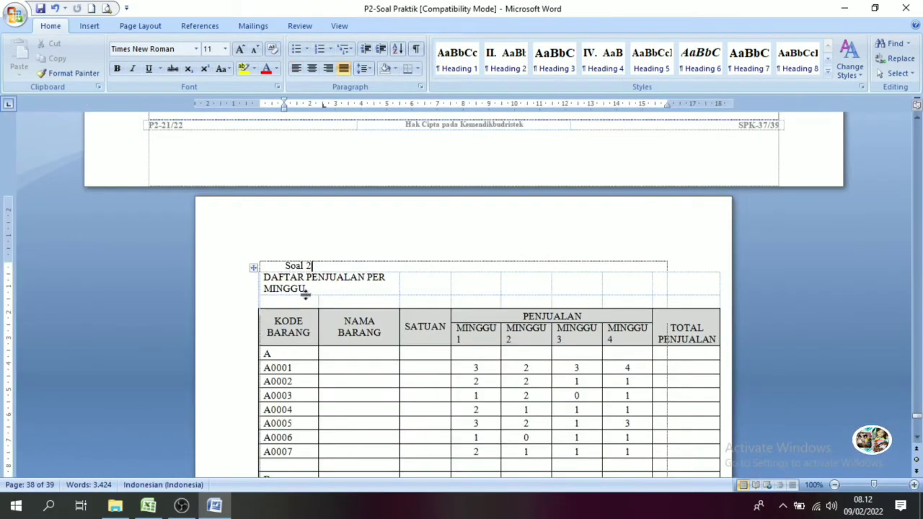
left_click(916, 437)
left_click(916, 437)
left_click(916, 437)
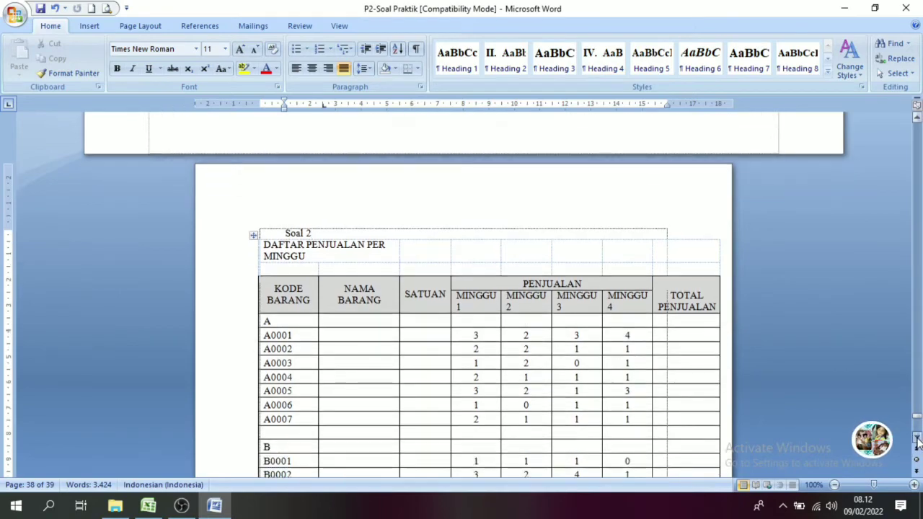
left_click(915, 437)
left_click(916, 437)
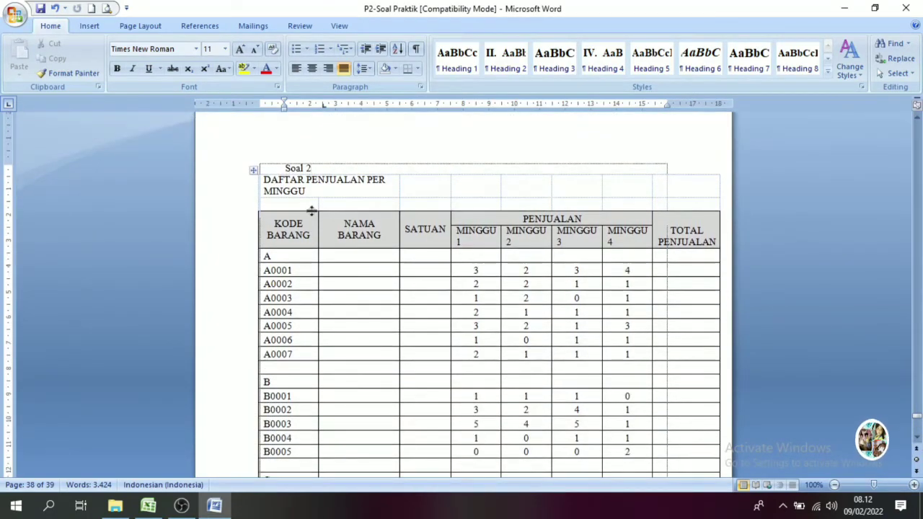
left_click(148, 505)
Review Sheet3's weekly sales table, selecting the item code A0001 and the name cell B7.
left_click(142, 472)
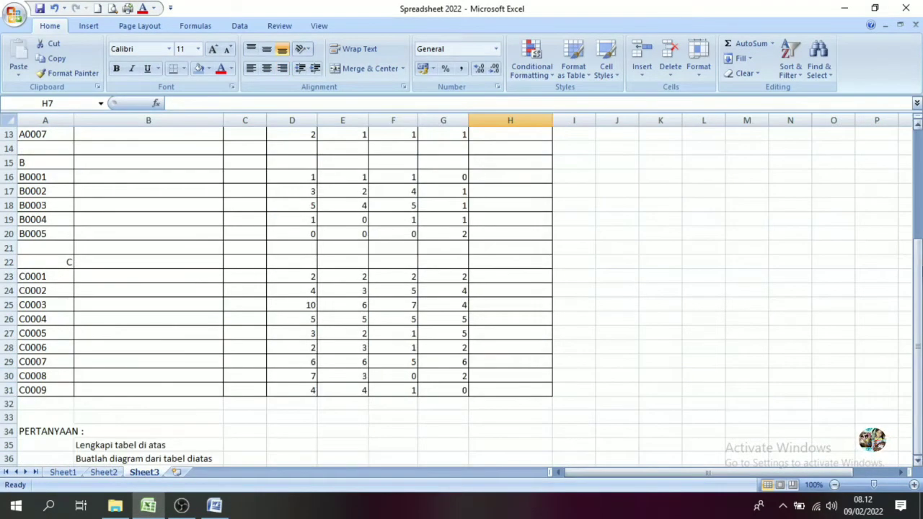
left_click_drag(917, 347, 917, 238)
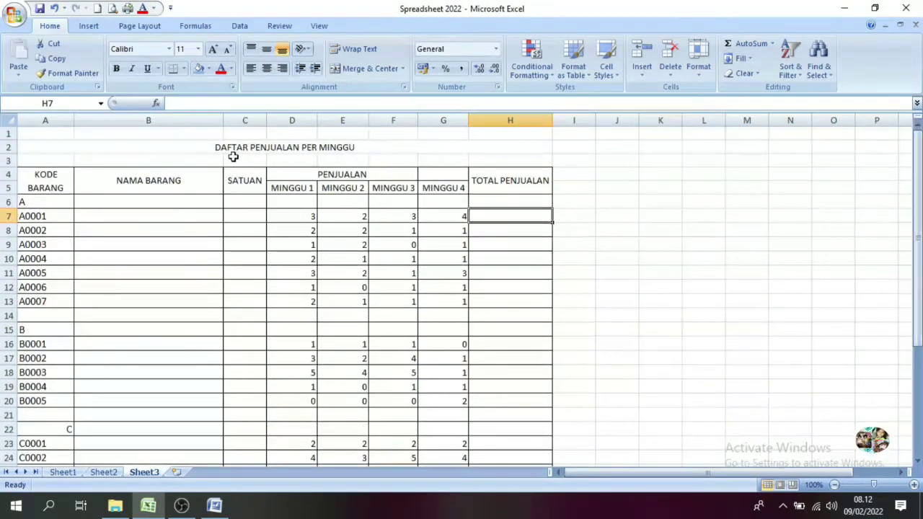
mouse_move(917, 167)
left_mouse_down()
mouse_move(917, 186)
mouse_move(917, 171)
left_mouse_up()
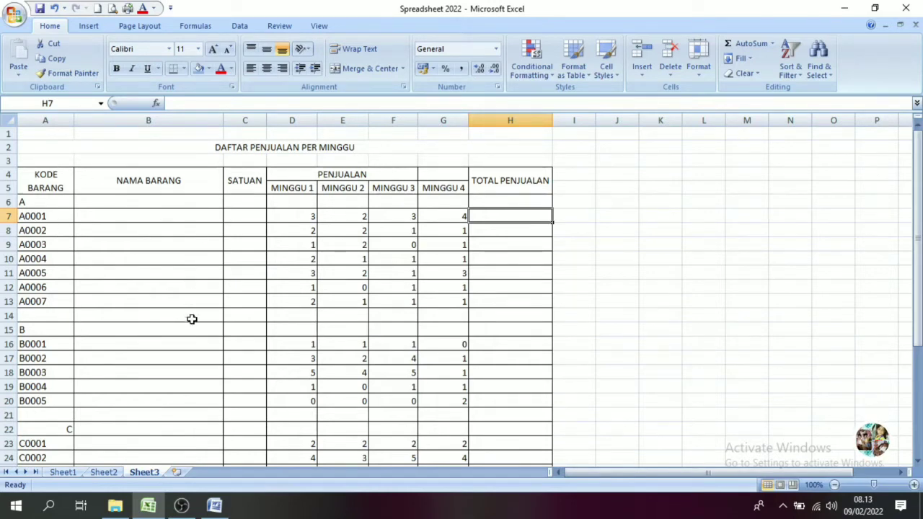
left_click_drag(917, 165, 917, 270)
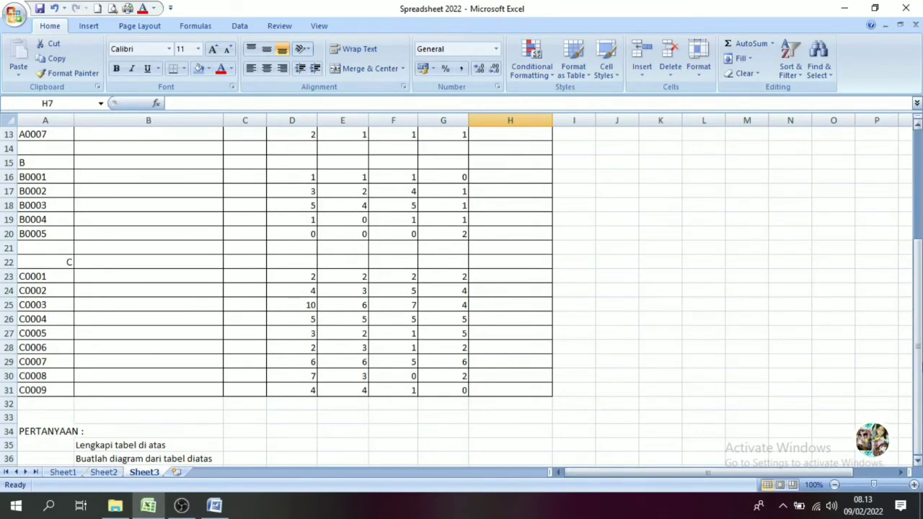
left_click_drag(917, 418, 918, 357)
left_click(69, 216)
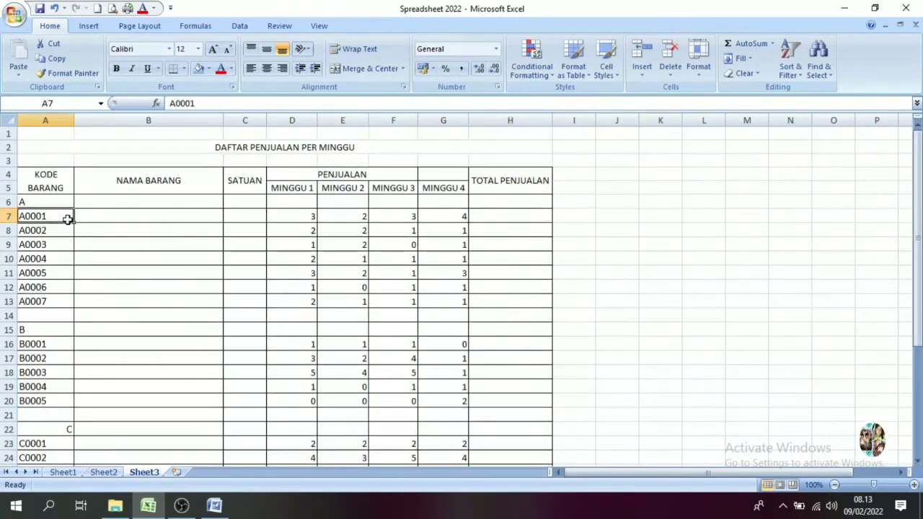
left_click(101, 211)
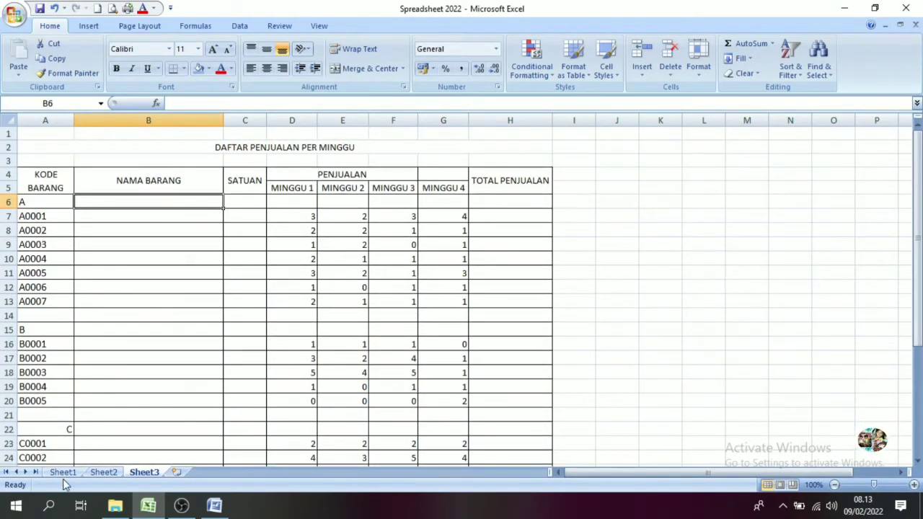
Compare Sheet1's price list with Sheet3 and Sheet2, ending on Sheet1's TOKO SMK BISA list.
left_click(62, 472)
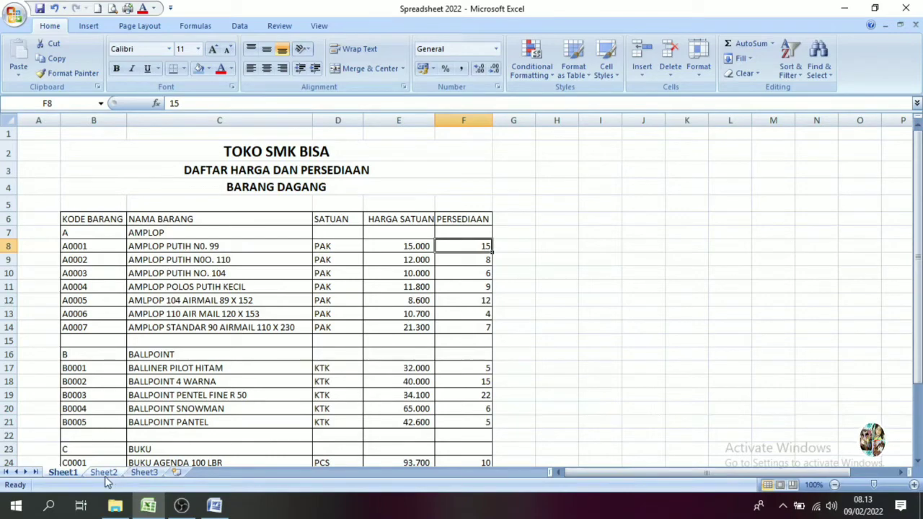
left_click(144, 473)
left_click_drag(917, 238, 917, 353)
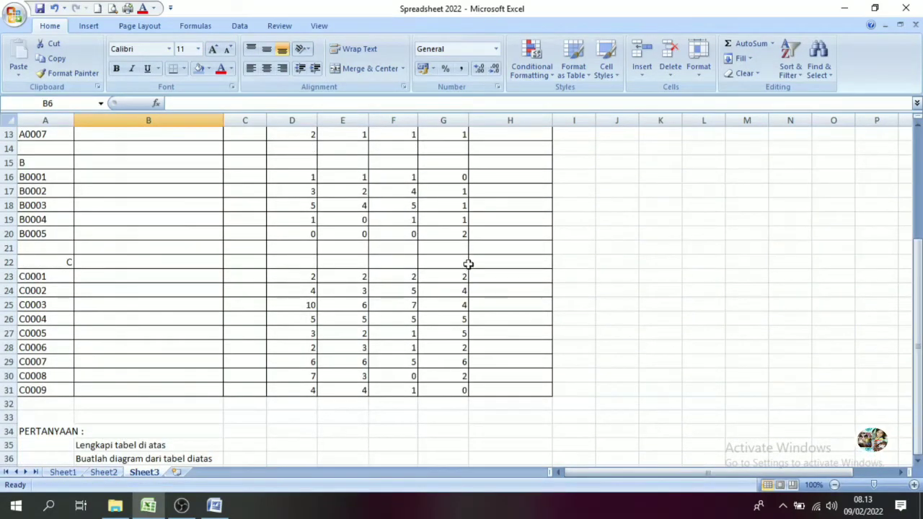
left_click_drag(917, 252, 917, 134)
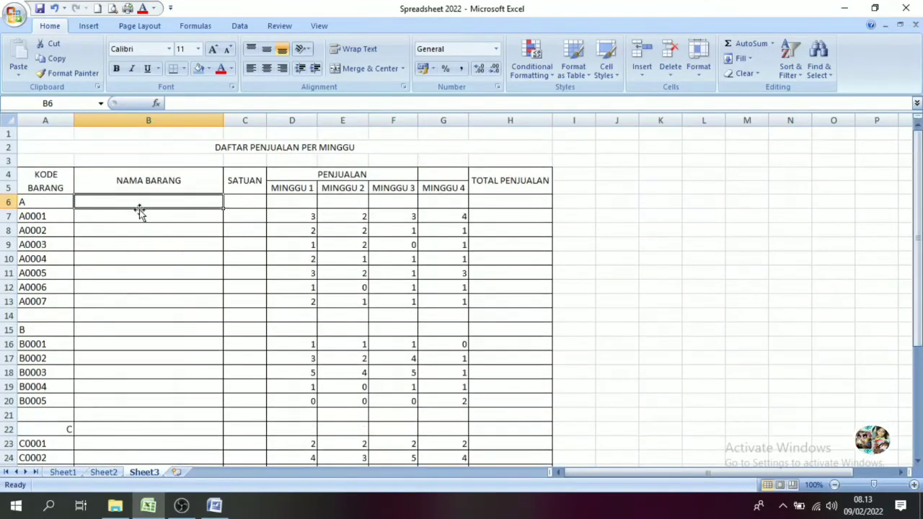
left_click(103, 472)
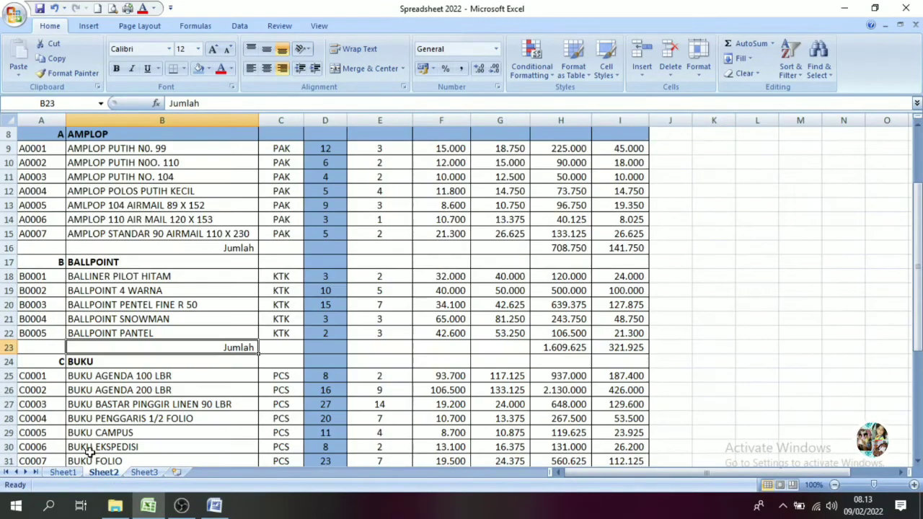
left_click_drag(917, 248, 917, 228)
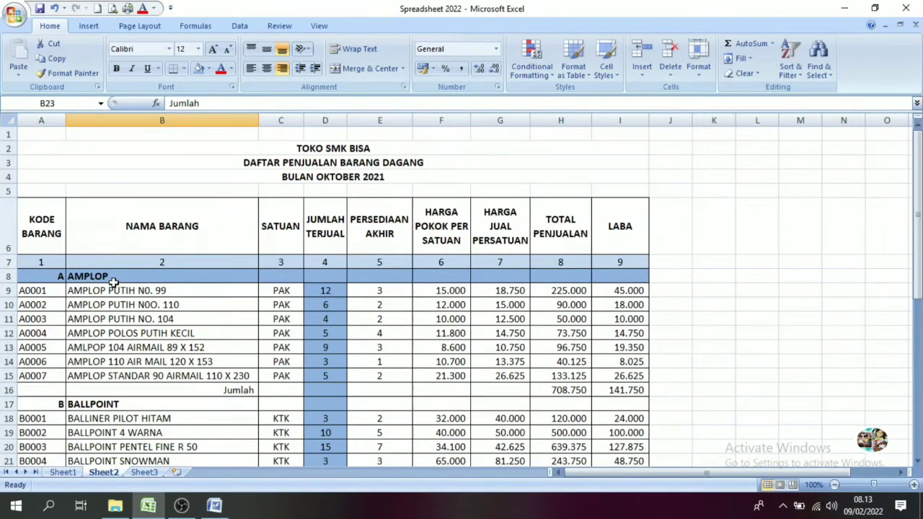
left_click(63, 471)
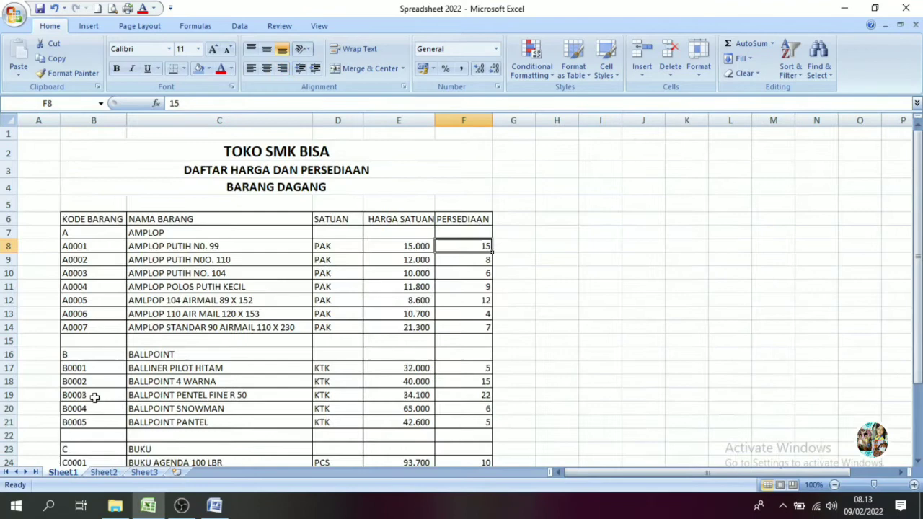
Copy Sheet1's NAMA BARANG column into Sheet3 column B and widen the column.
left_click(172, 221)
left_click_drag(167, 218, 173, 446)
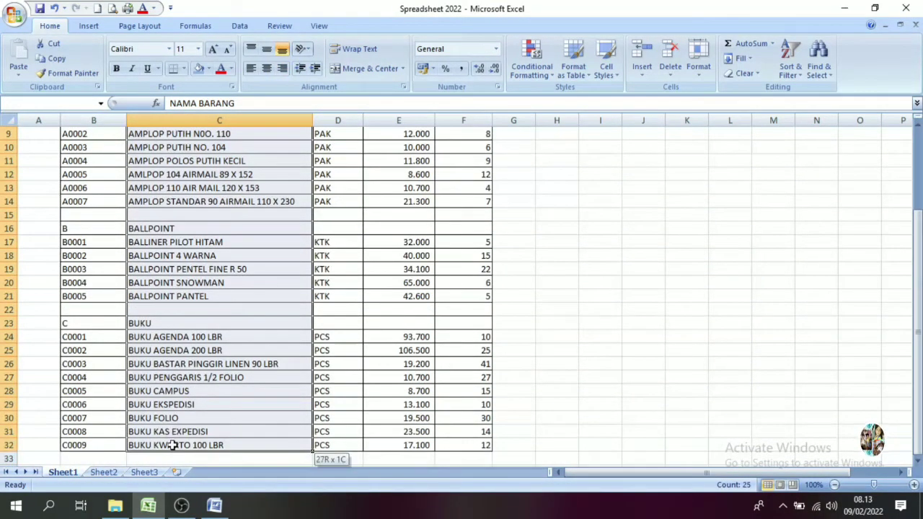
key("ctrl+c")
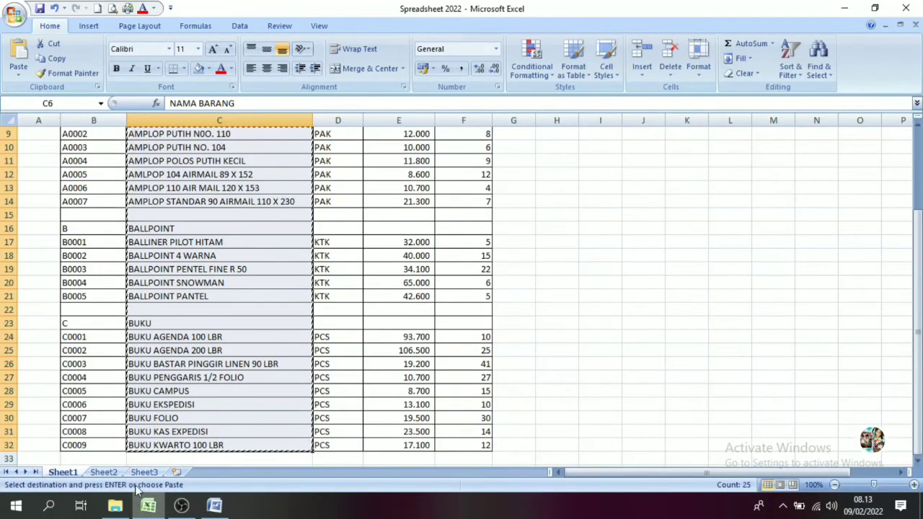
left_click(144, 472)
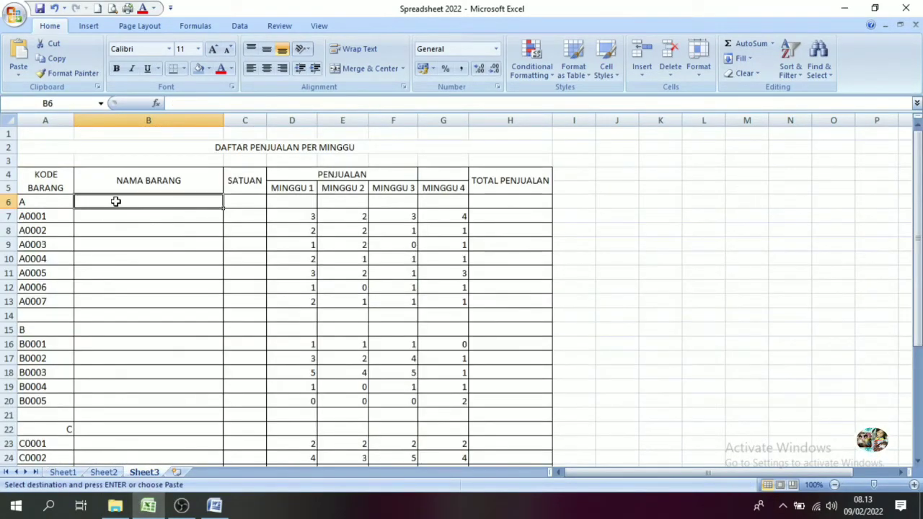
key("ctrl+v")
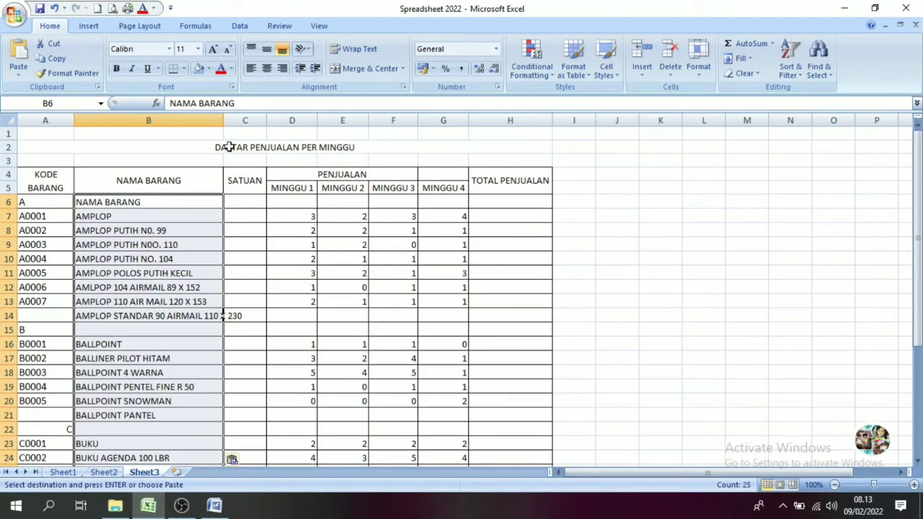
left_click_drag(223, 121, 260, 121)
left_click(170, 401)
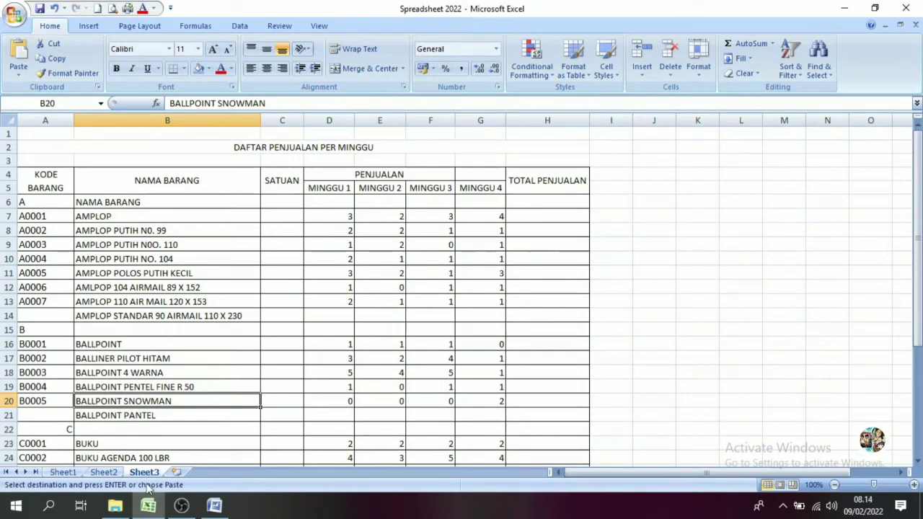
Check the pasted names against the codes and select the misaligned item names in column B.
mouse_move(918, 220)
left_mouse_down()
mouse_move(917, 325)
mouse_move(917, 303)
left_mouse_up()
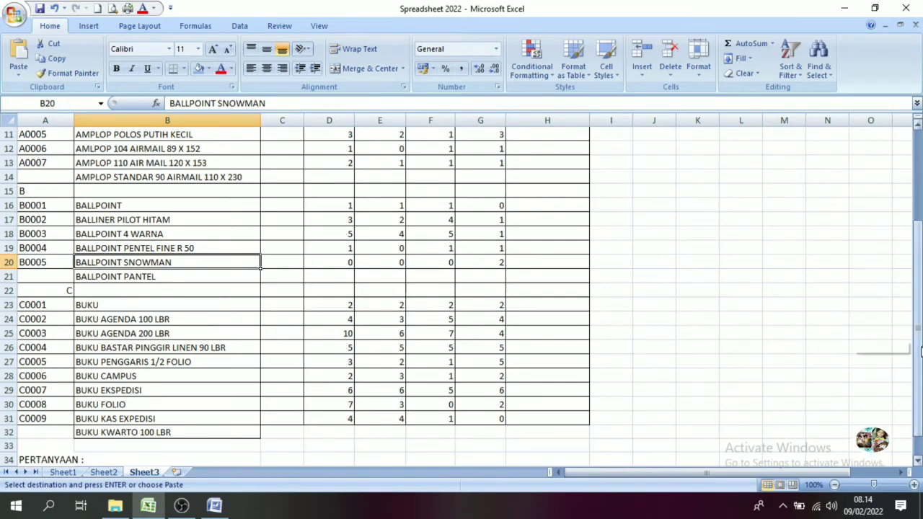
left_click_drag(917, 350, 918, 347)
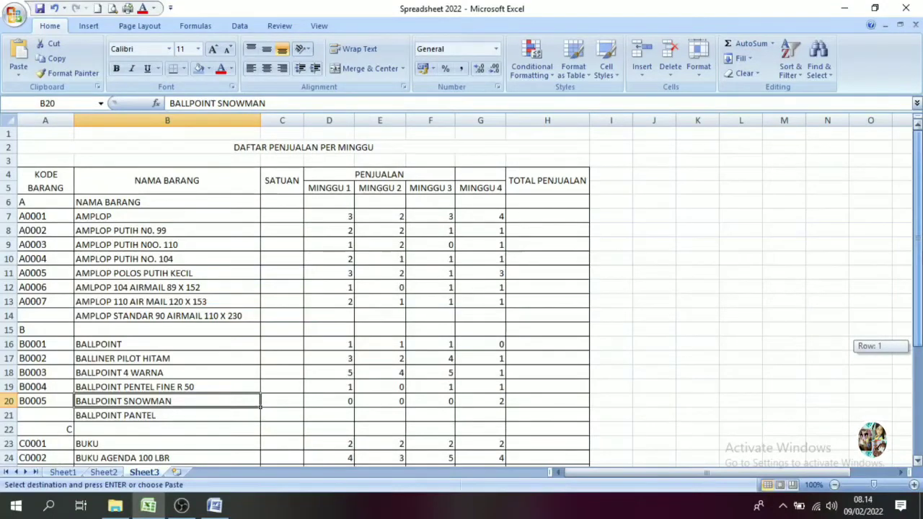
left_click_drag(917, 346, 917, 352)
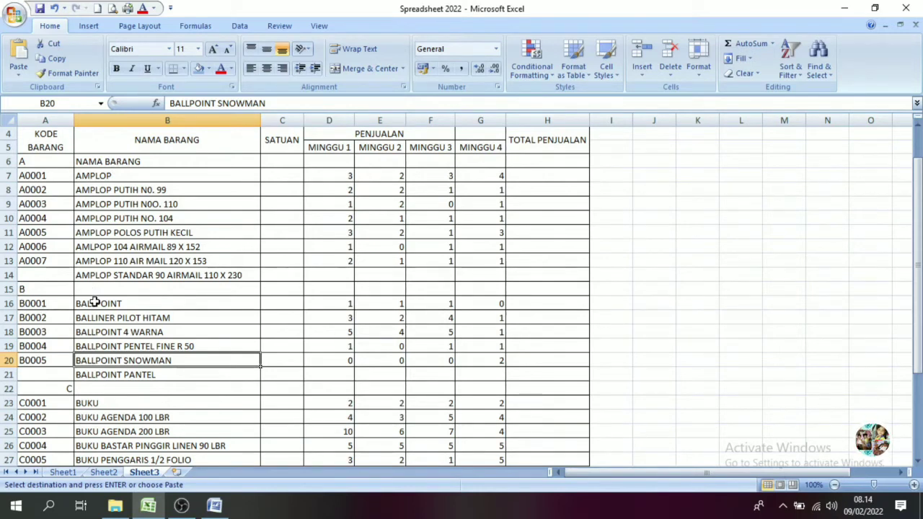
left_click_drag(95, 303, 109, 375)
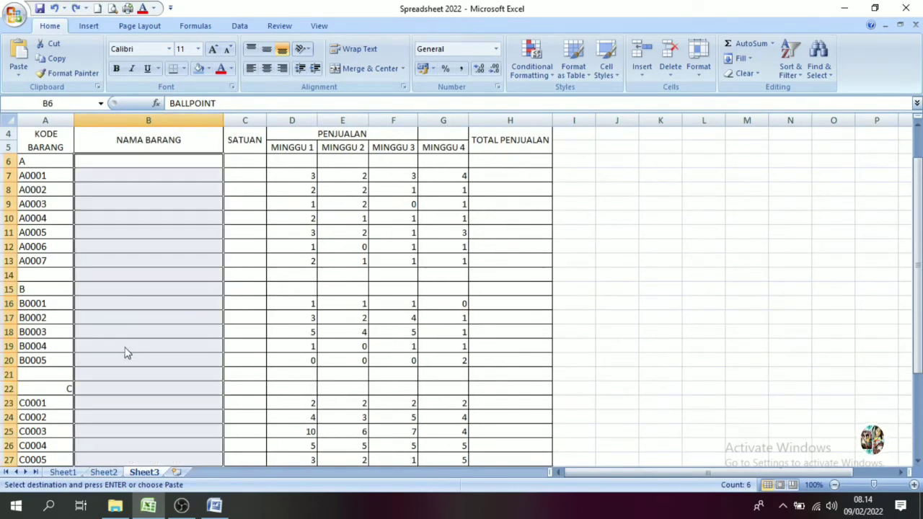
Paste Sheet2's AMPLOP item-name formulas into Sheet3's NAMA BARANG column.
left_click(121, 319)
left_click(103, 472)
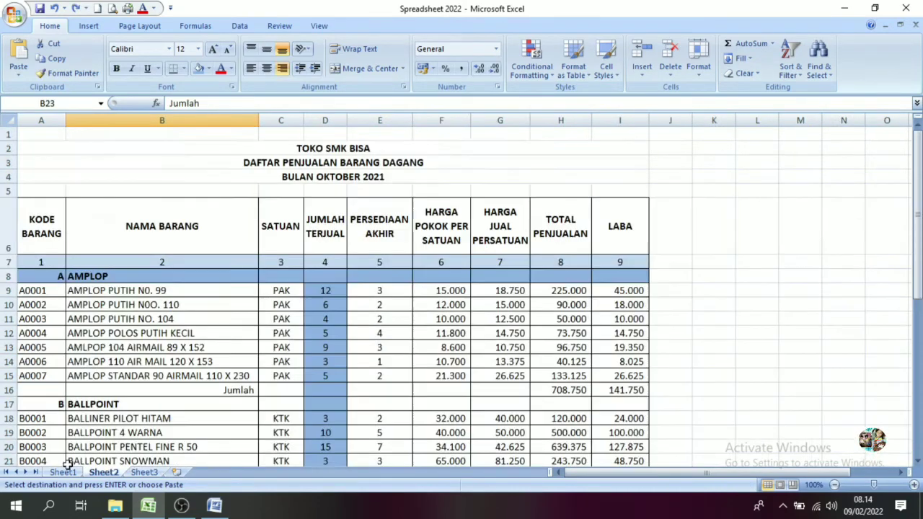
left_click_drag(97, 292, 109, 376)
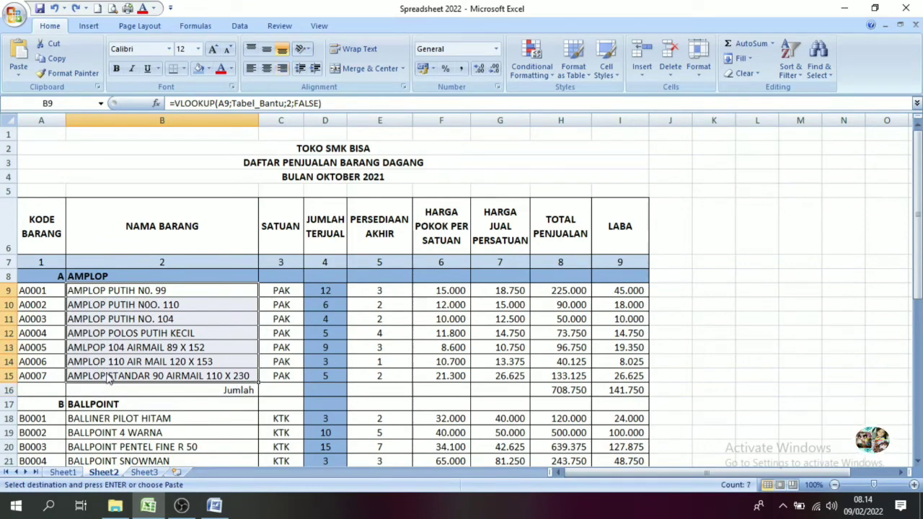
left_click(65, 472)
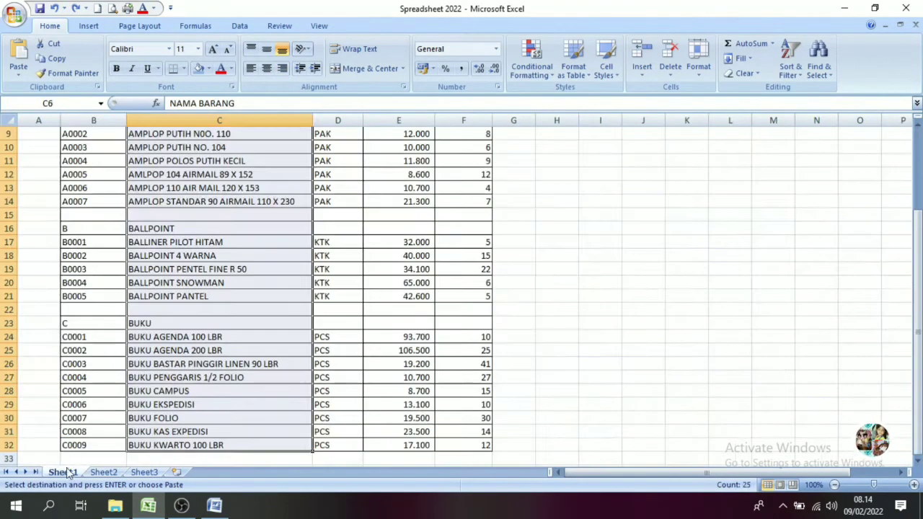
left_click(145, 471)
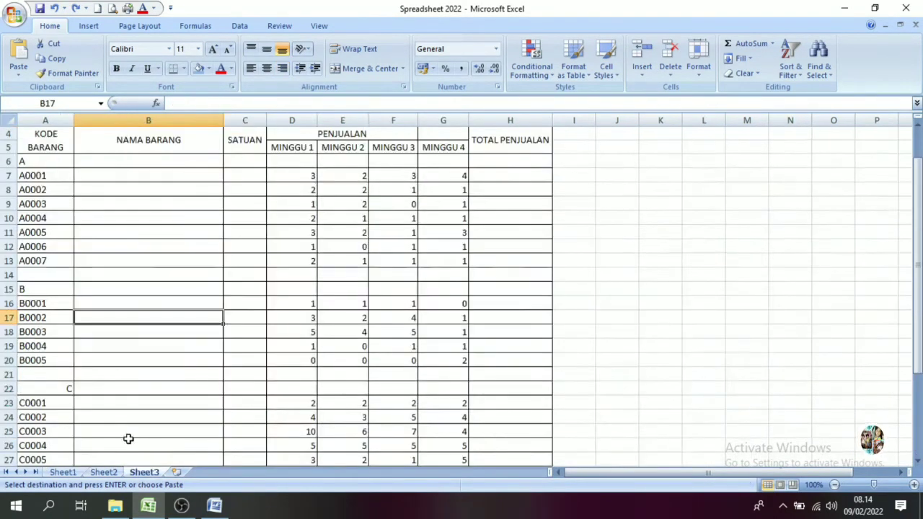
left_click(122, 178)
key("ctrl+v")
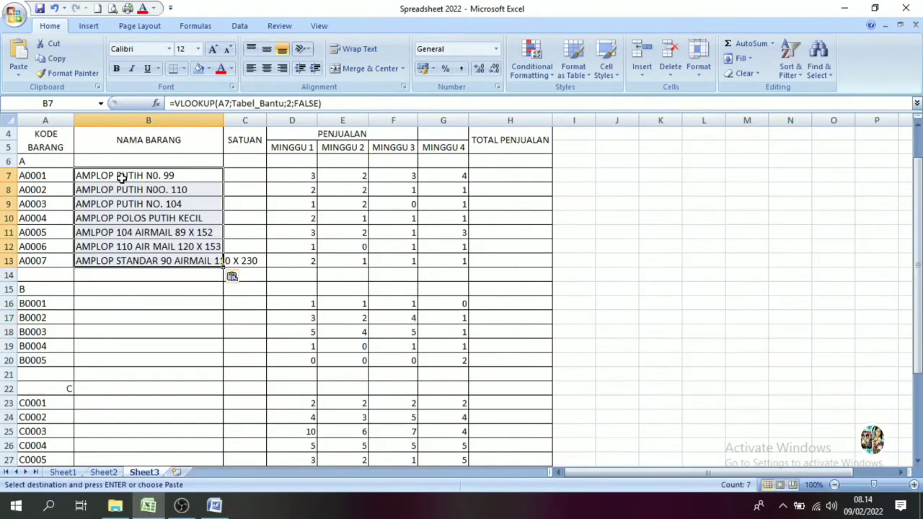
Recopy the AMPLOP heading with its item names from Sheet2 and paste them at B6.
left_click(104, 472)
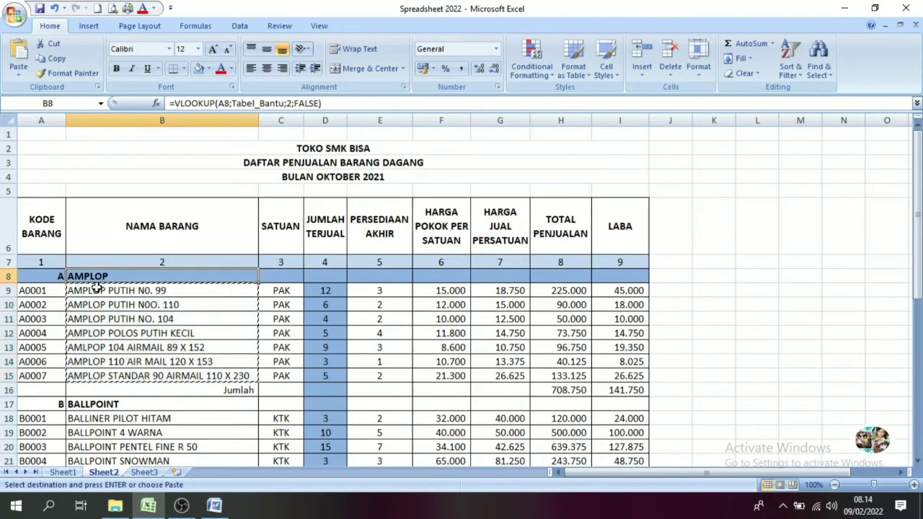
left_click_drag(70, 276, 103, 375)
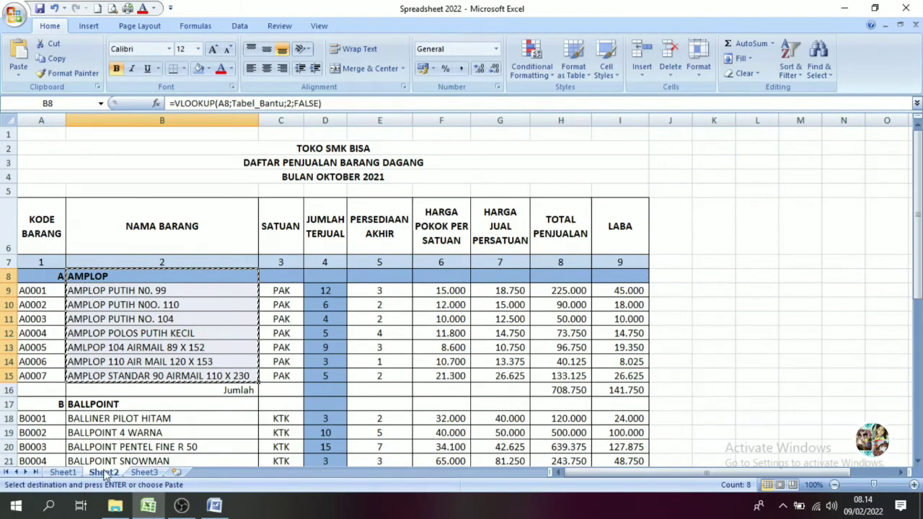
left_click(68, 473)
left_click(143, 471)
left_click(107, 160)
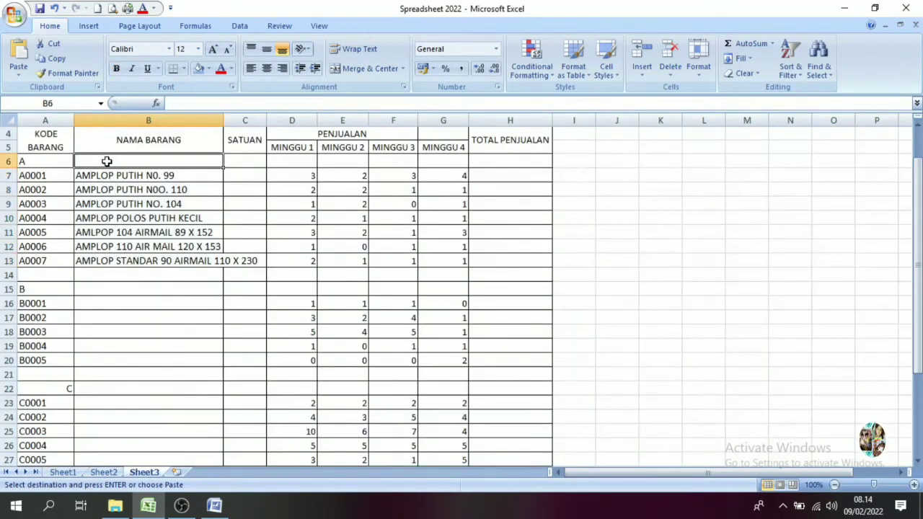
key("ctrl+v")
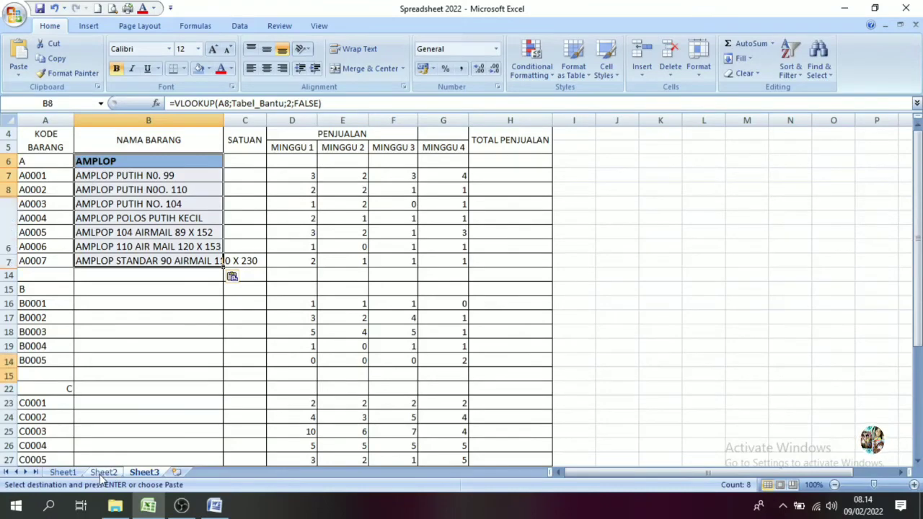
Copy the BALLPOINT heading and item names from Sheet2 into Sheet3 starting at B15.
left_click(103, 472)
left_click_drag(99, 410, 106, 347)
key("ctrl+c")
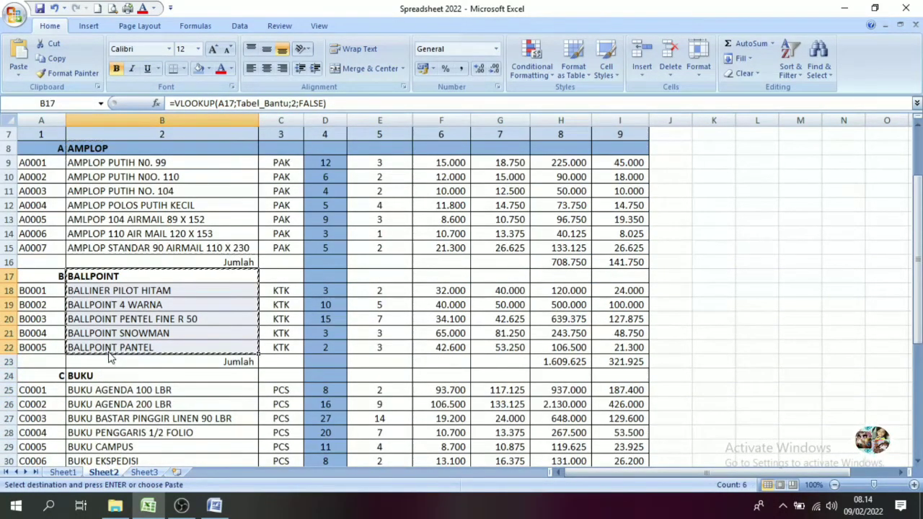
left_click(144, 473)
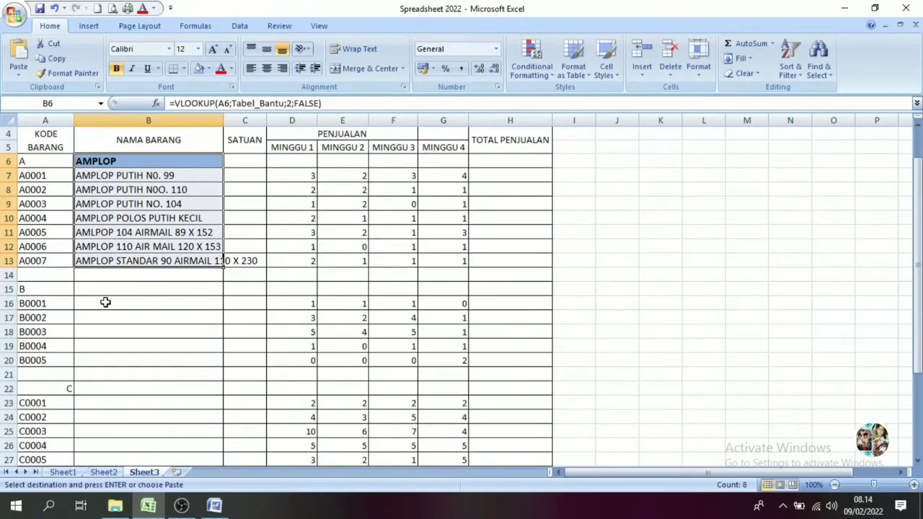
left_click(105, 289)
key("ctrl+v")
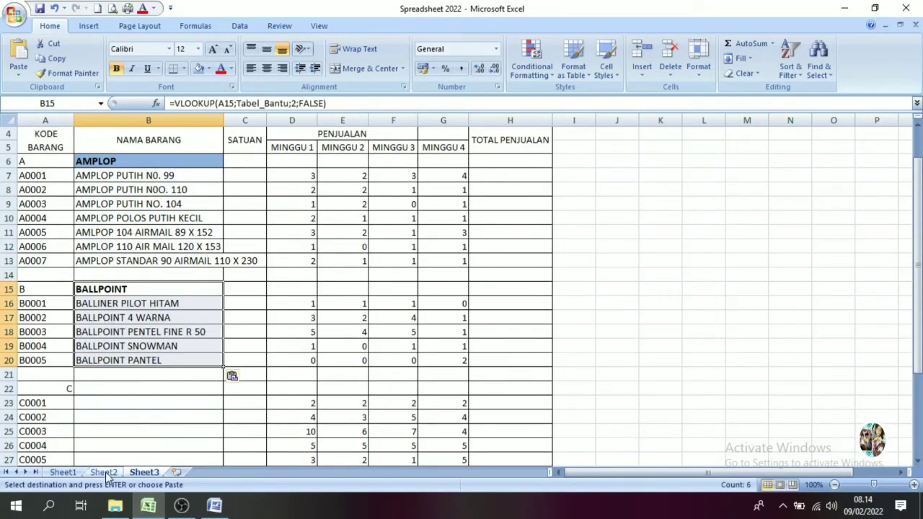
Copy the BUKU name formulas B24:B33 from Sheet2 into Sheet3 starting at B22.
left_click(103, 473)
mouse_move(106, 318)
left_mouse_down()
mouse_move(106, 473)
mouse_move(107, 417)
left_mouse_up()
key("ctrl+c")
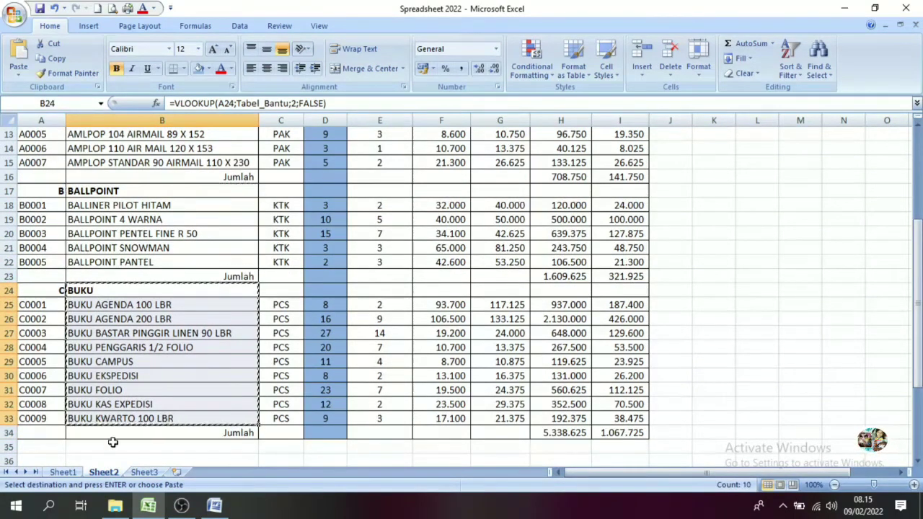
left_click(143, 473)
left_click(110, 390)
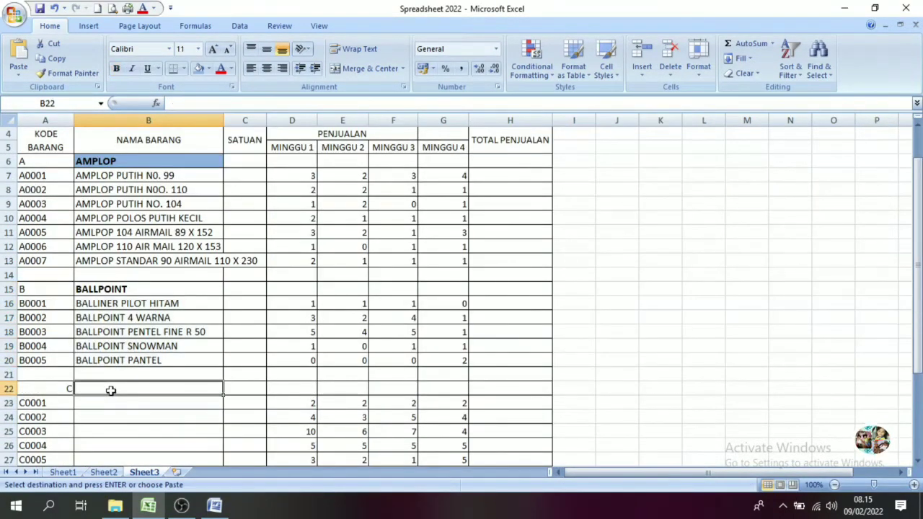
key("ctrl+v")
left_click_drag(226, 350, 244, 362)
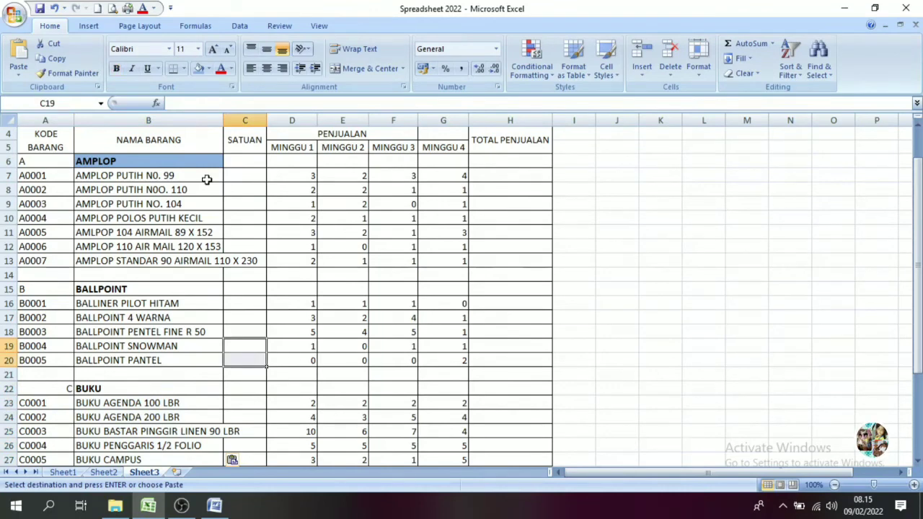
Widen column B and paste the AMPLOP PAK unit formulas into C7:C13.
left_click_drag(217, 119, 268, 120)
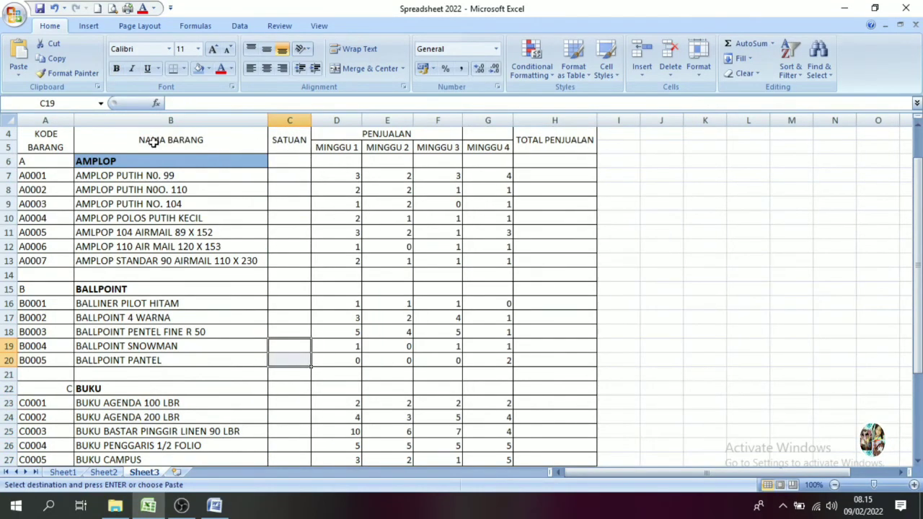
left_click(289, 153)
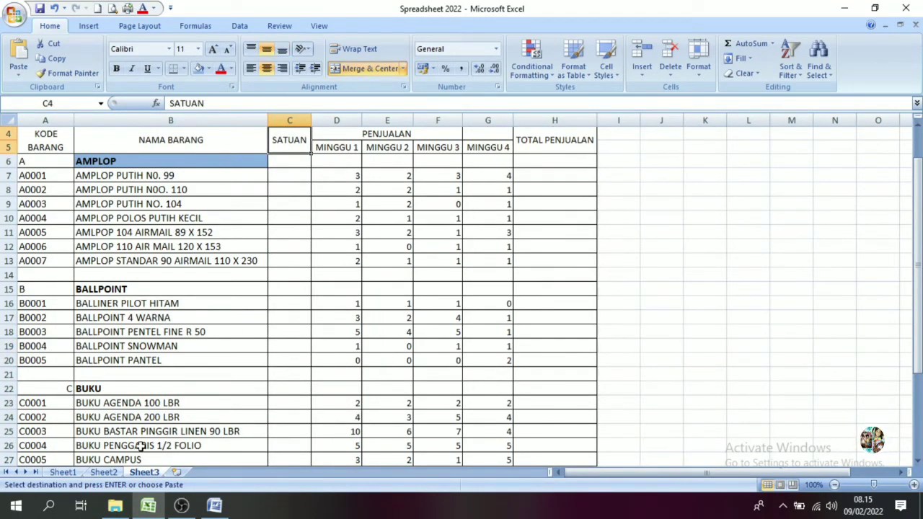
left_click(104, 472)
left_click_drag(918, 288, 918, 220)
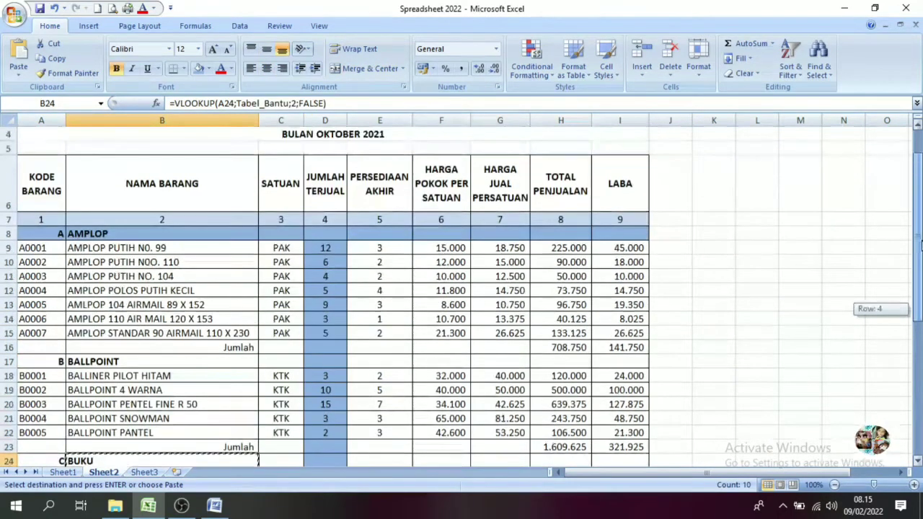
left_click_drag(286, 248, 288, 330)
key("ctrl+c")
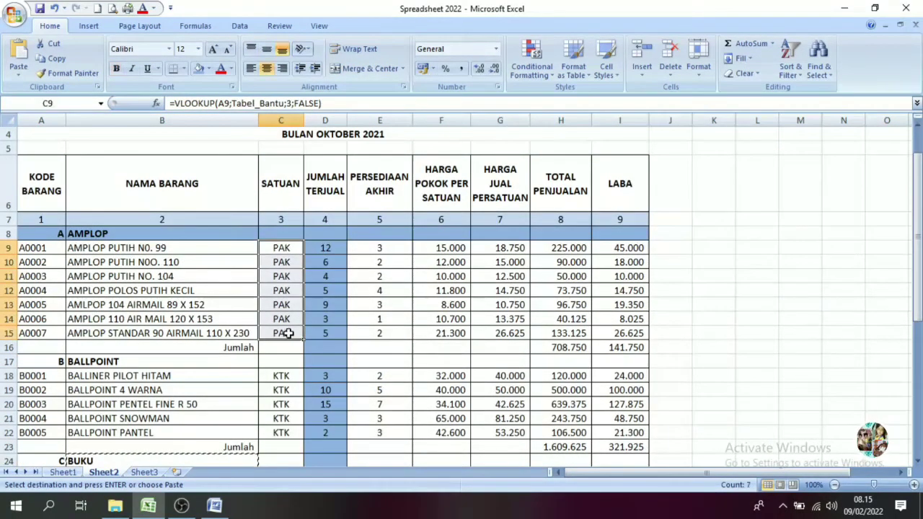
left_click(145, 473)
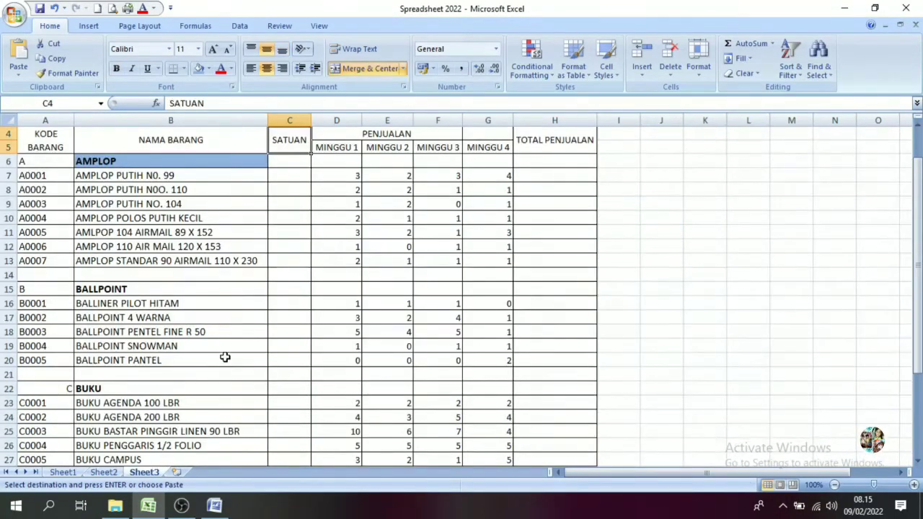
left_click(292, 176)
key("ctrl+v")
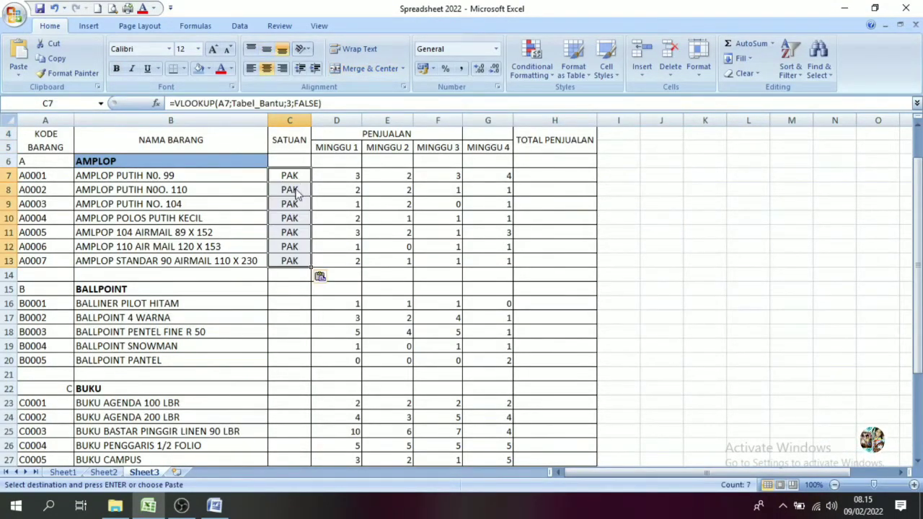
Copy the BALLPOINT KTK unit formulas from Sheet2 into Sheet3's C16:C20.
left_click(103, 473)
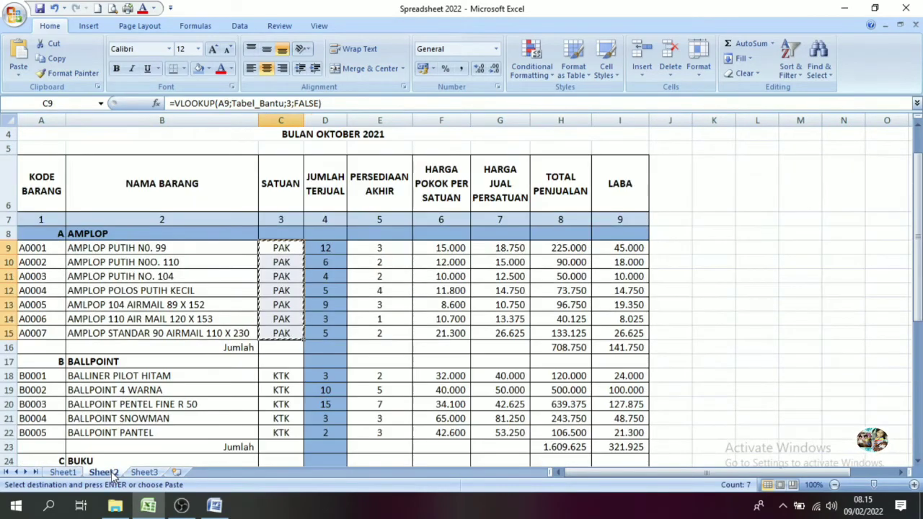
left_click_drag(287, 376, 279, 432)
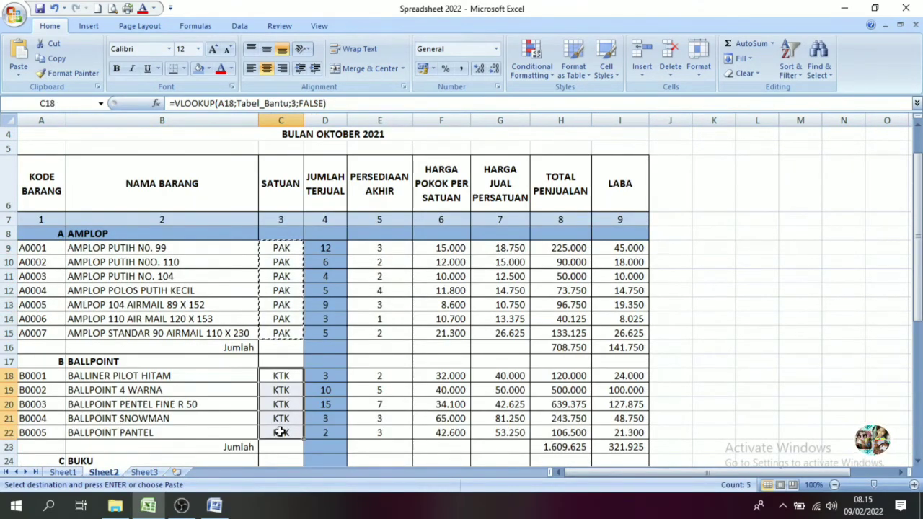
key("ctrl+c")
left_click(144, 472)
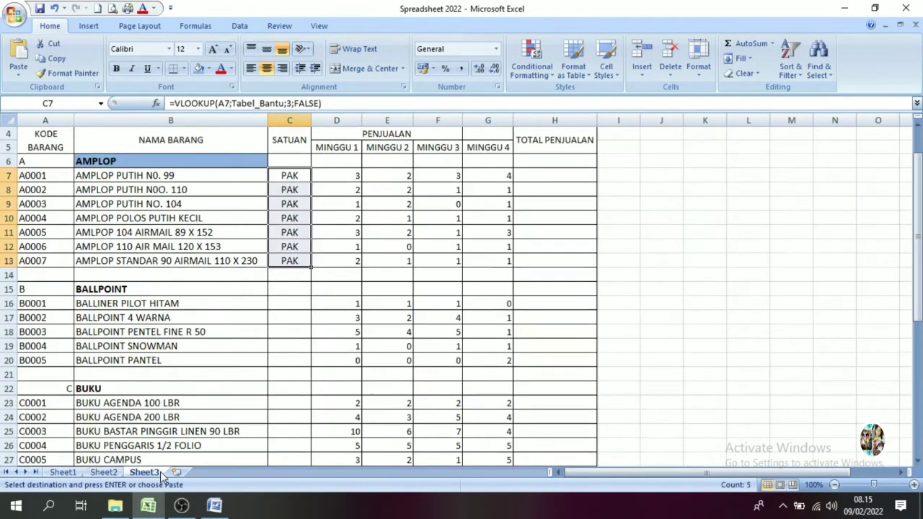
left_click(295, 290)
left_click(289, 308)
key("ctrl+v")
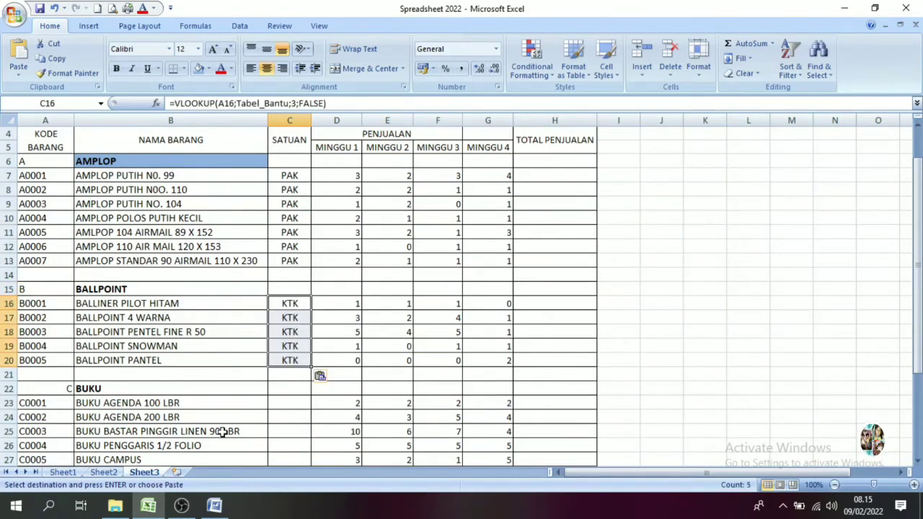
Copy the BUKU PCS unit formulas C25:C33 from Sheet2 into the book rows from C23.
left_click(104, 472)
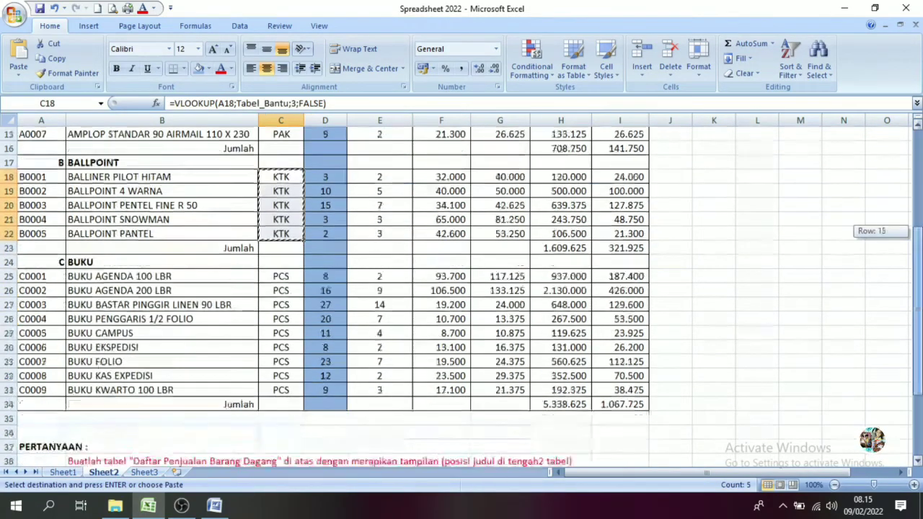
left_click_drag(919, 217, 919, 325)
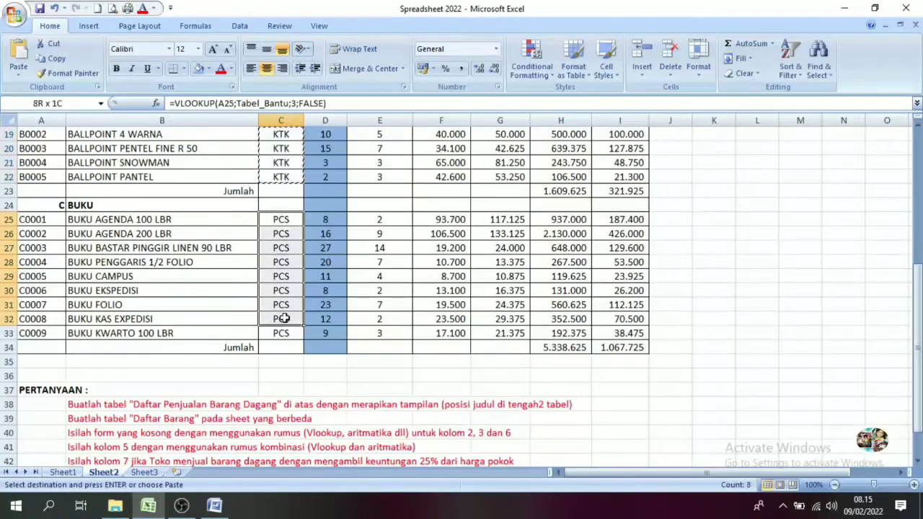
left_click_drag(287, 223, 283, 333)
key("ctrl+c")
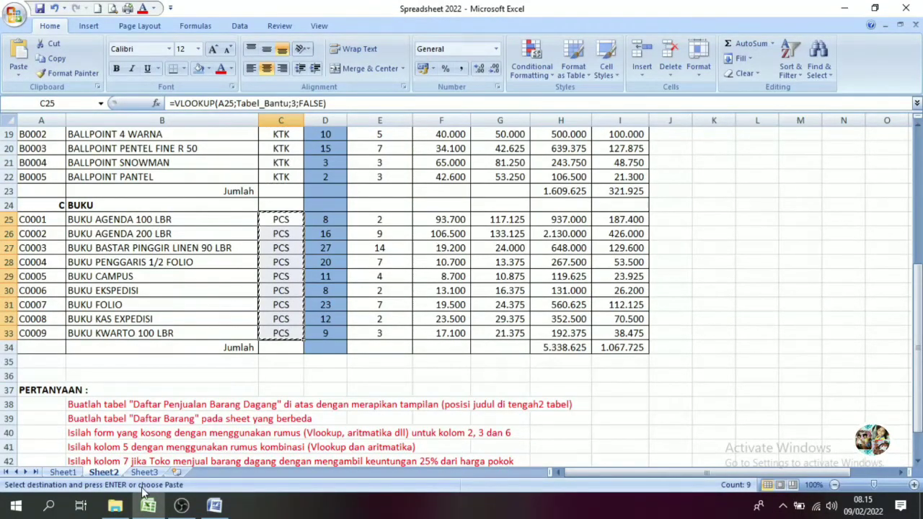
left_click(144, 473)
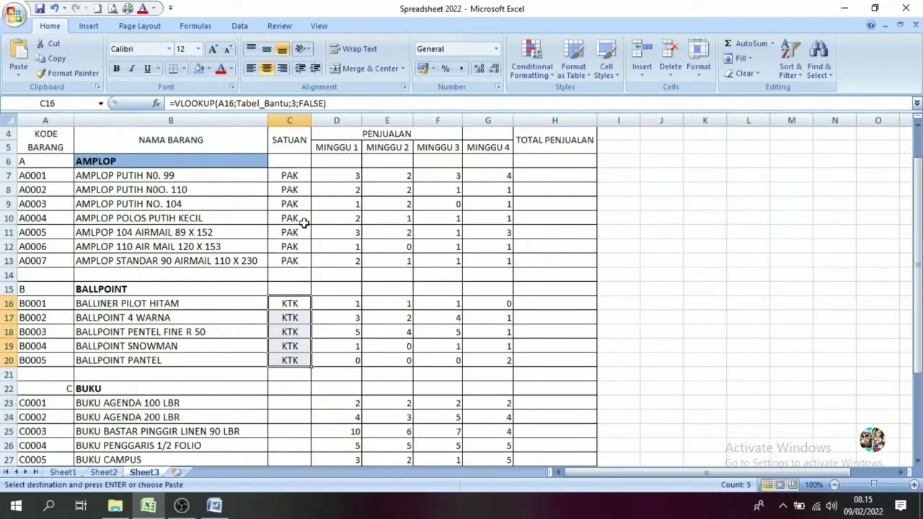
left_click(287, 406)
key("ctrl+c")
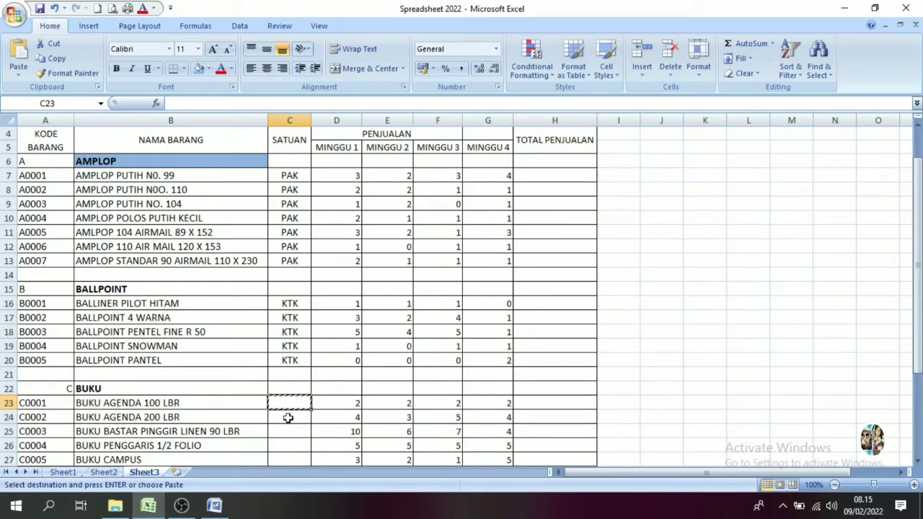
left_click(103, 473)
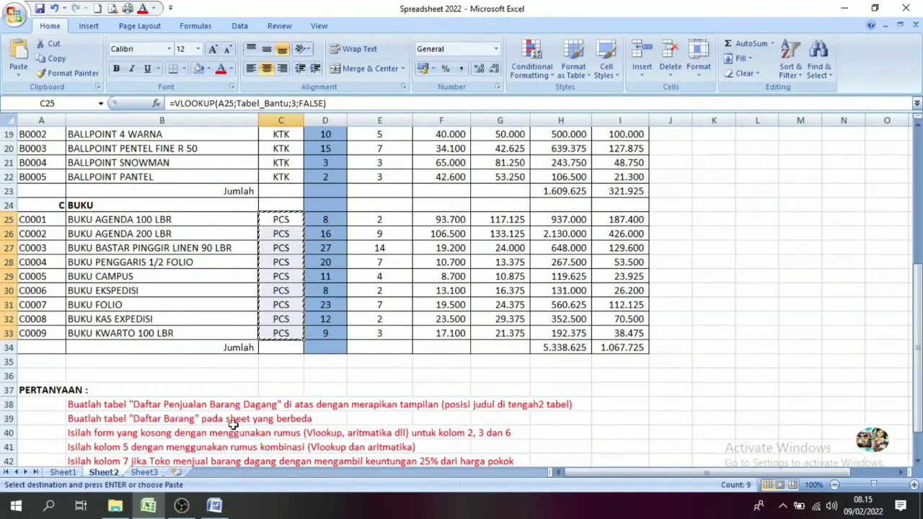
left_click(145, 473)
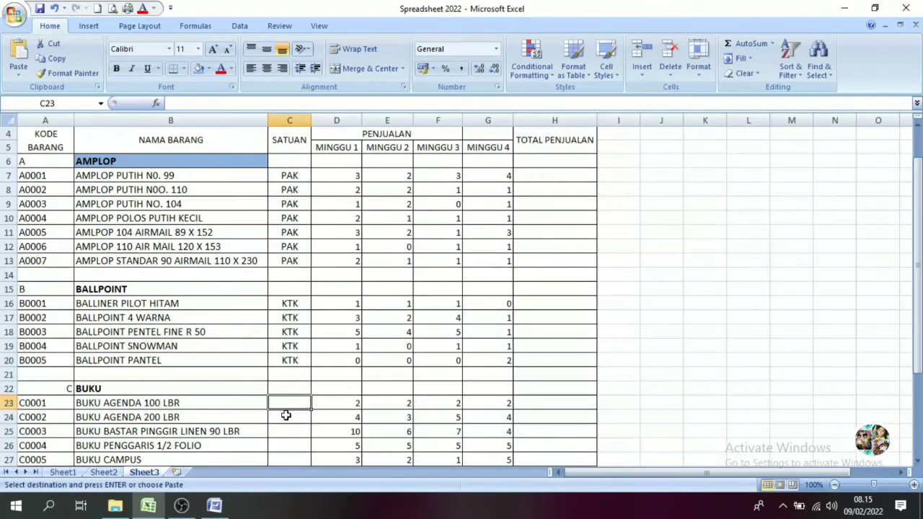
left_click_drag(286, 416, 288, 460)
key("ctrl+v")
left_click_drag(917, 339, 917, 313)
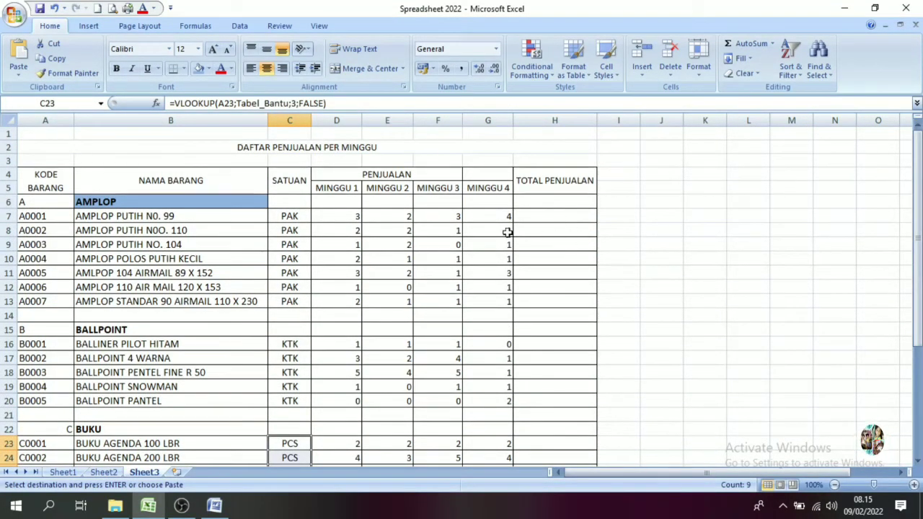
left_click(543, 215)
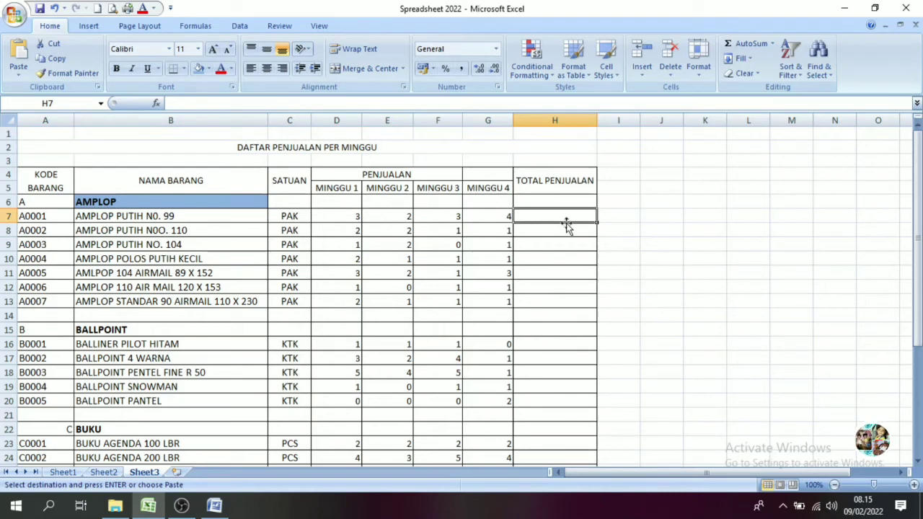
Enter =SUM(D7:G7) in H7 and fill it down to H31.
type("=sum")
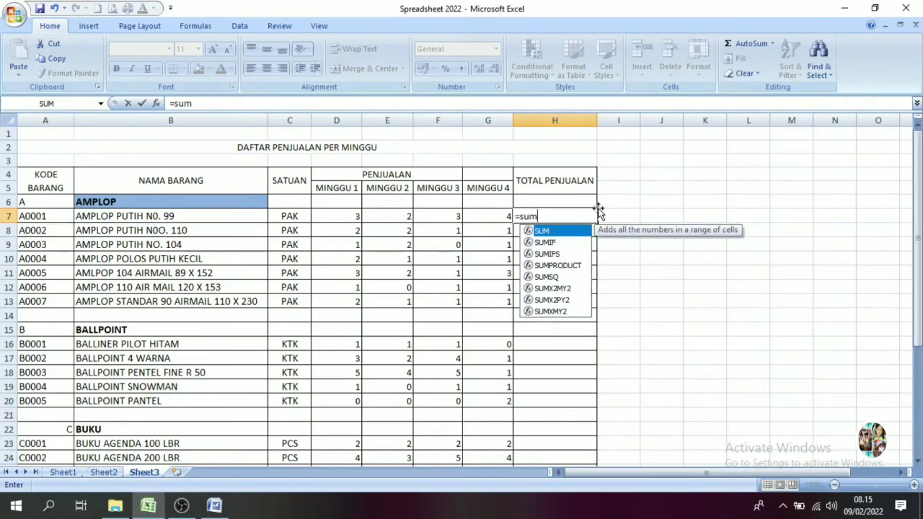
type("(")
left_click_drag(324, 221, 488, 223)
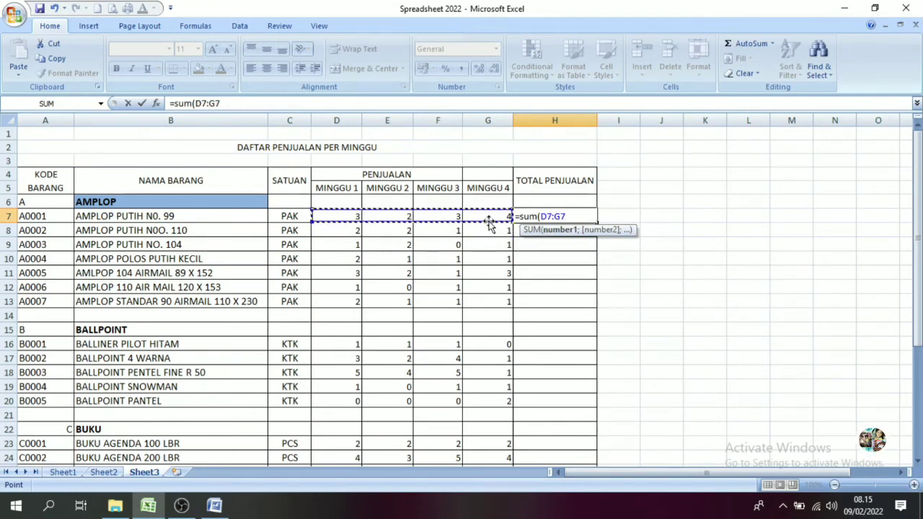
type(")")
key("Return")
left_click(555, 216)
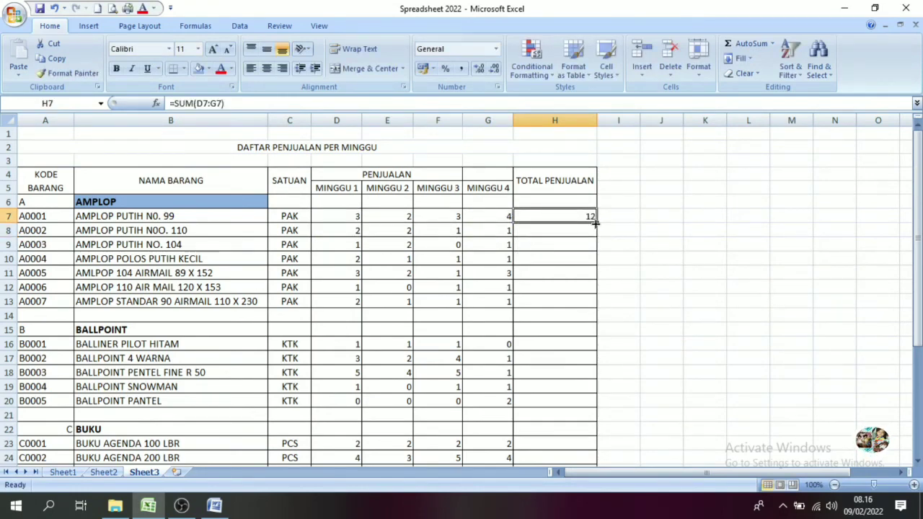
left_click_drag(596, 223, 591, 431)
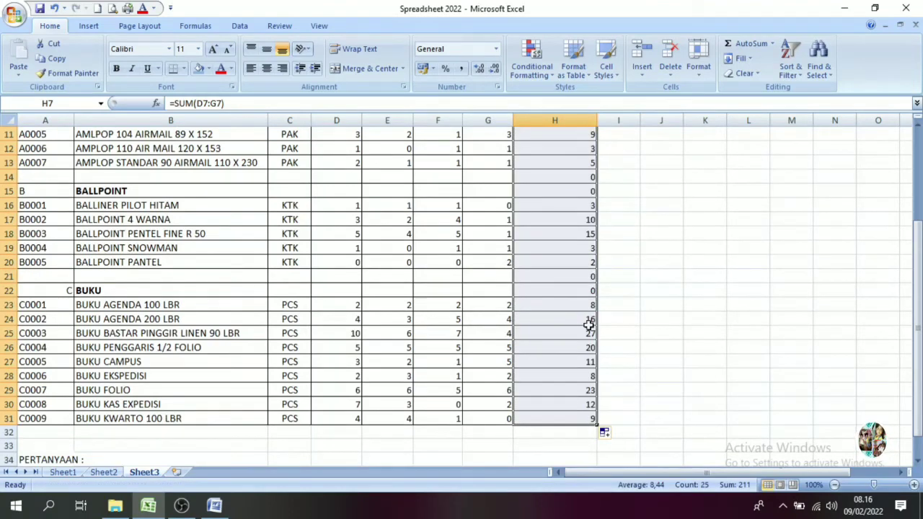
Clear the unwanted totals in the blank rows H21:H22 and H14:H15.
left_click_drag(580, 275, 581, 290)
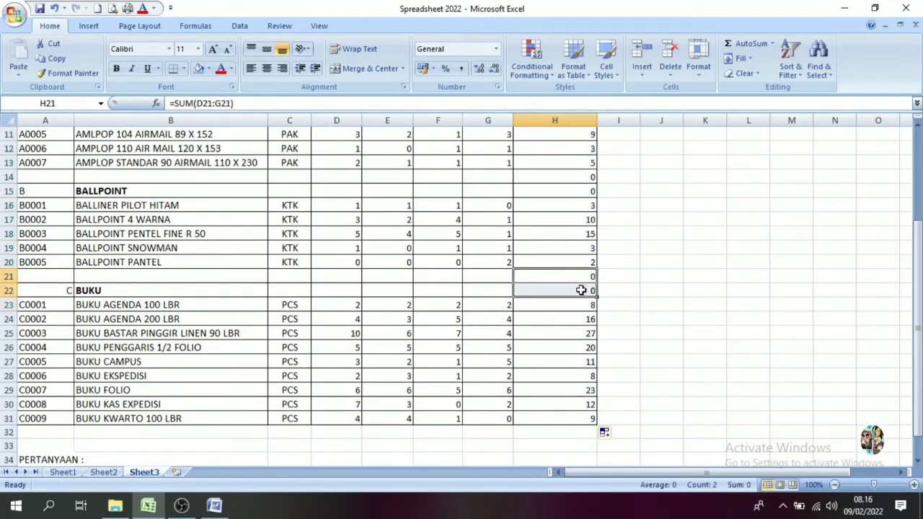
key("Delete")
left_click_drag(917, 281, 917, 213)
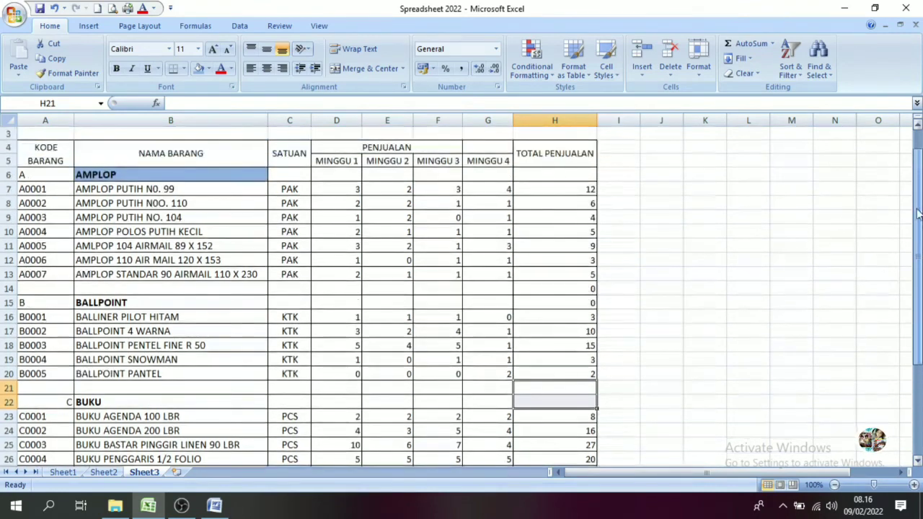
left_click_drag(590, 288, 589, 303)
key("Delete")
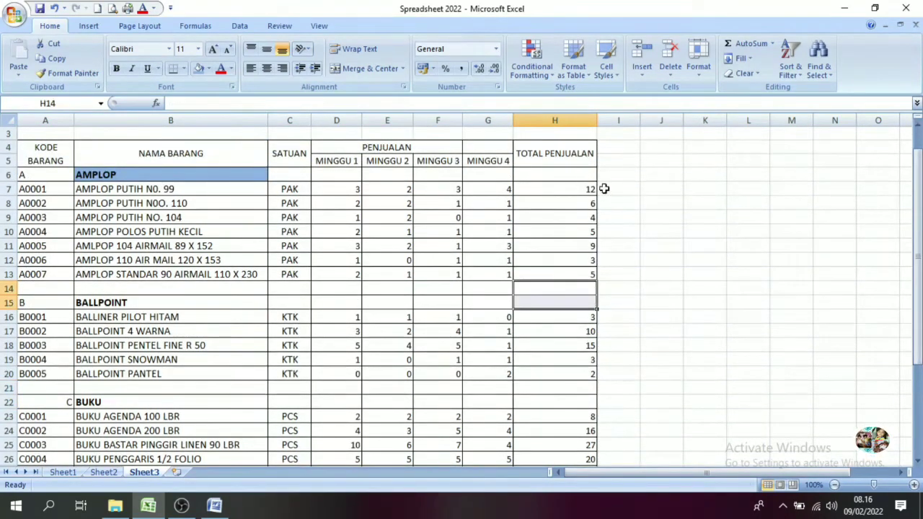
left_click_drag(918, 284, 917, 273)
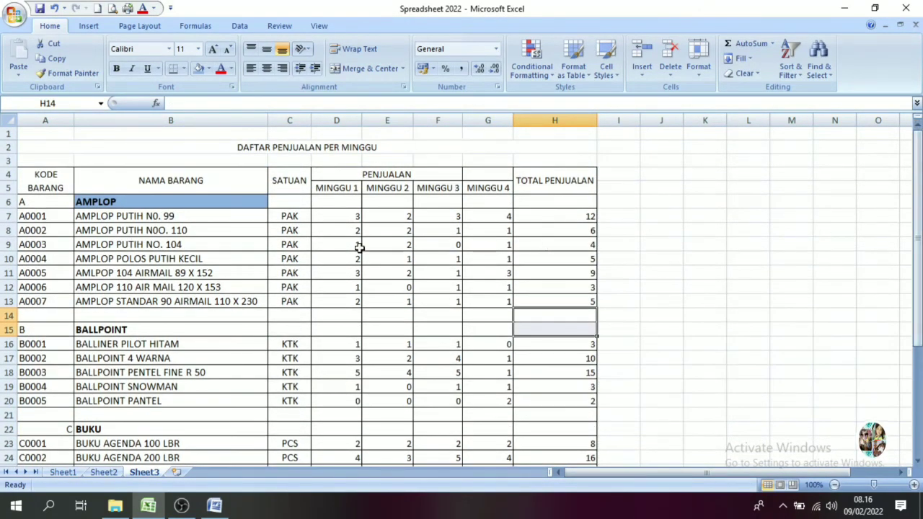
Make the DAFTAR PENJUALAN PER MINGGU title bold at font size 14.
left_click(256, 148)
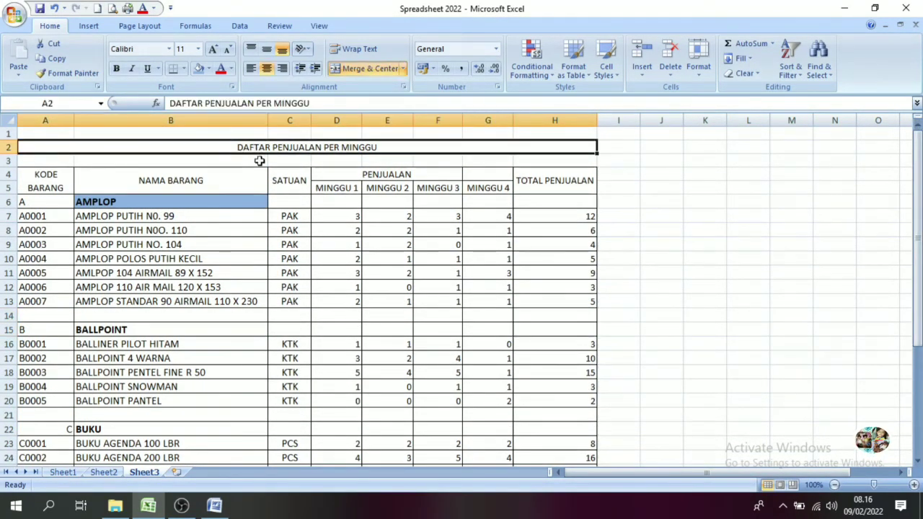
left_click(115, 70)
left_click(197, 49)
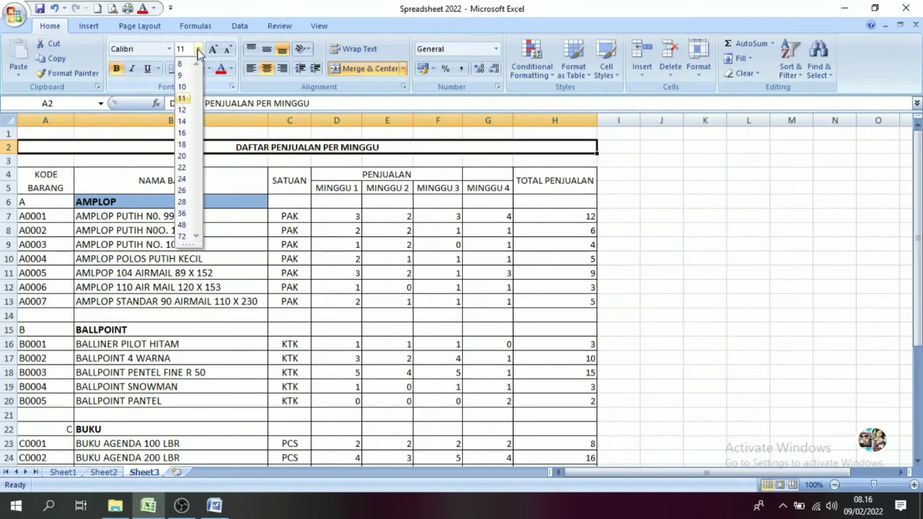
left_click(182, 122)
Make the AMPLOP category cell bold and remove its grey fill.
left_click(248, 204)
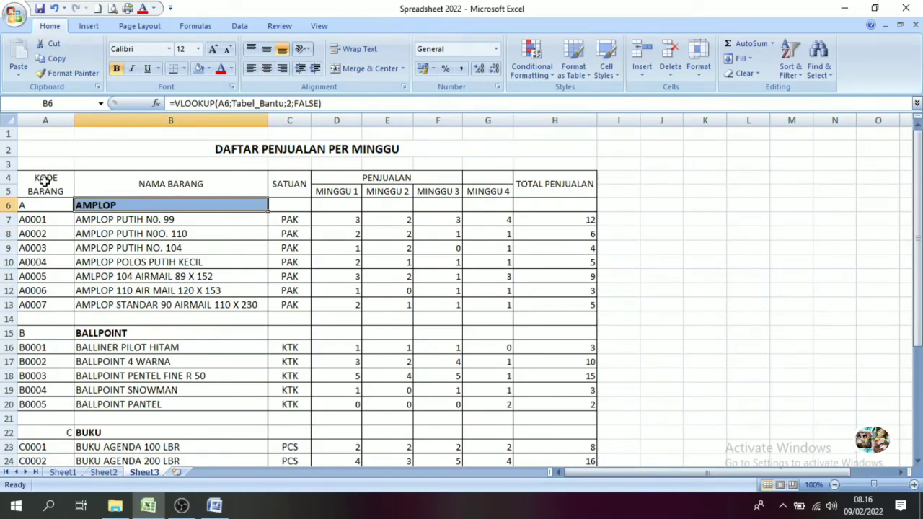
left_click(115, 68)
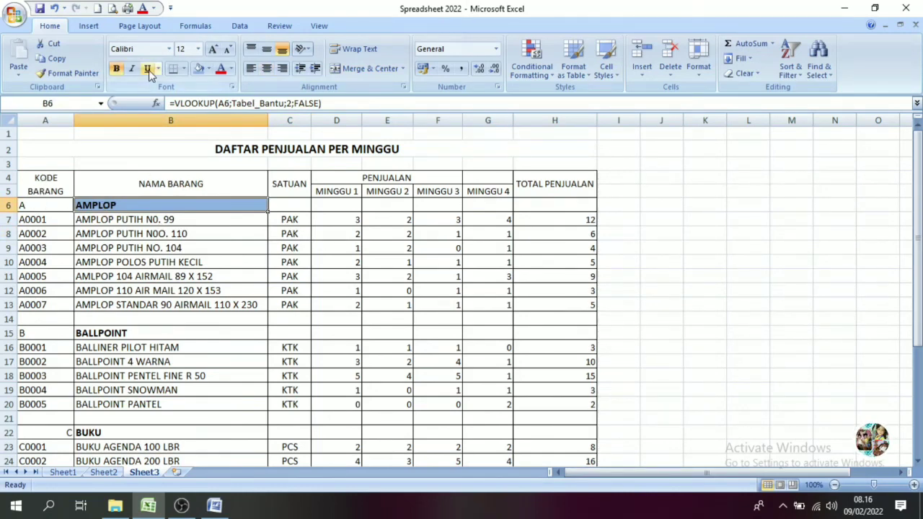
left_click(208, 68)
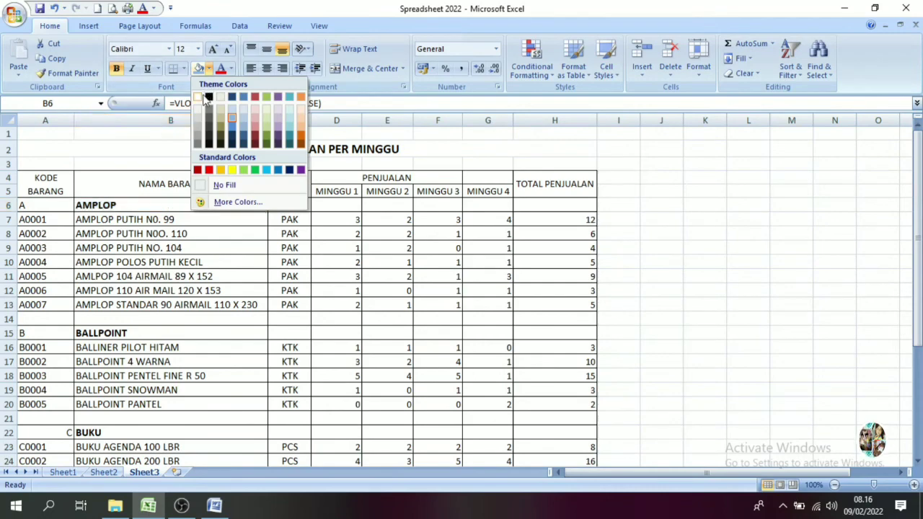
left_click(198, 96)
left_click(202, 247)
left_click(221, 263)
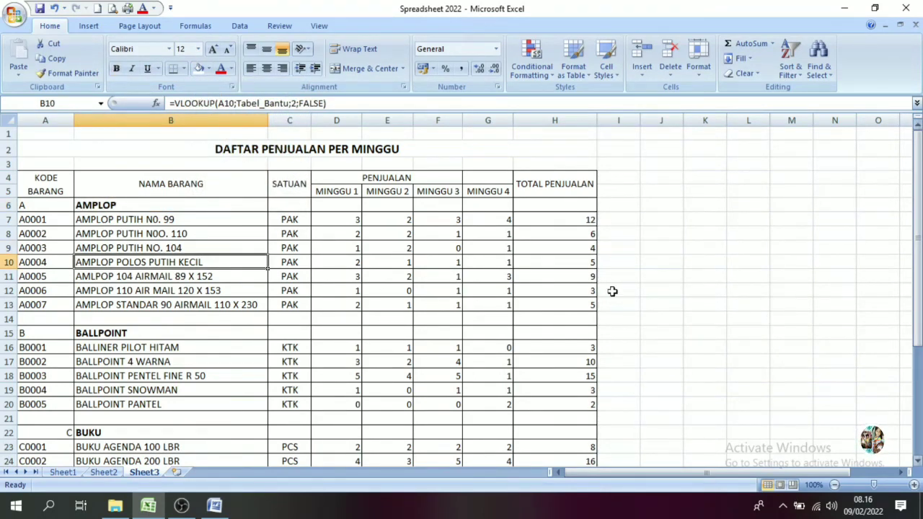
mouse_move(918, 144)
left_mouse_down()
mouse_move(918, 242)
mouse_move(918, 216)
left_mouse_up()
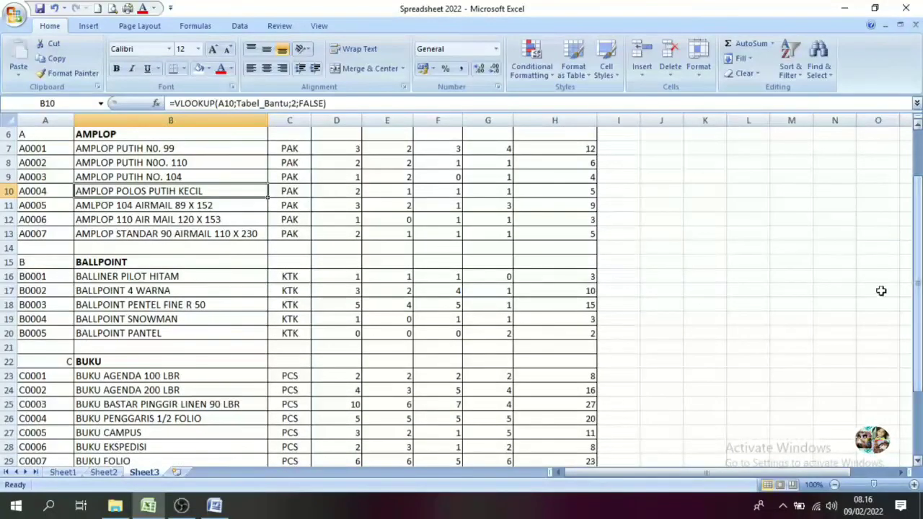
Switch back to Sheet1's TOKO SMK BISA price and stock list.
left_click(103, 472)
left_click(63, 472)
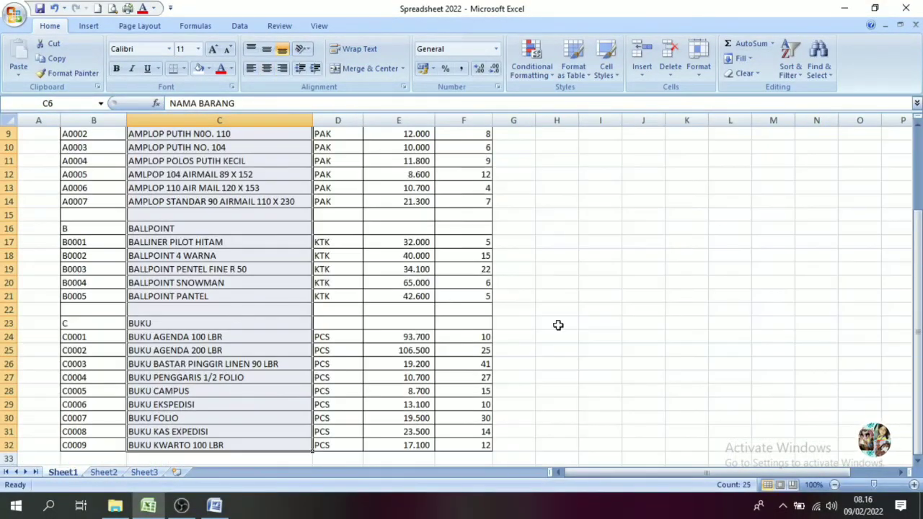
left_click(599, 308)
mouse_move(918, 296)
left_mouse_down()
mouse_move(921, 304)
mouse_move(920, 289)
left_mouse_up()
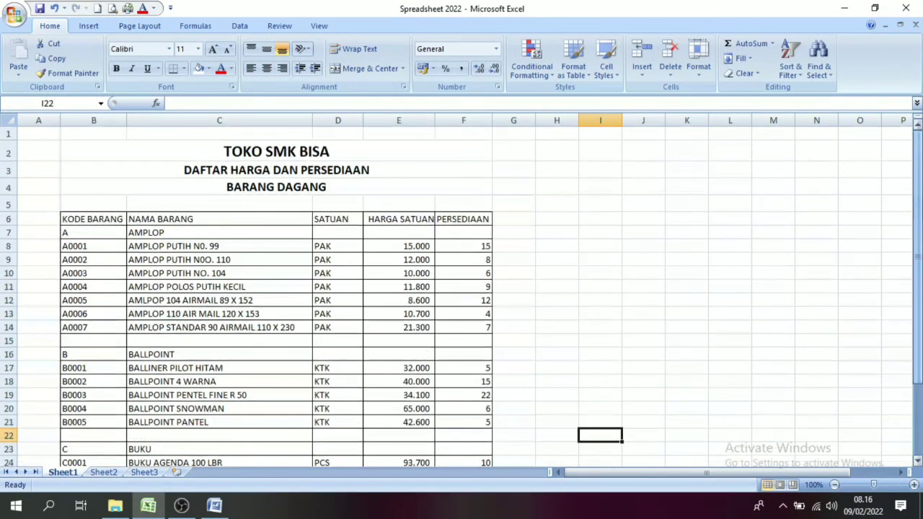